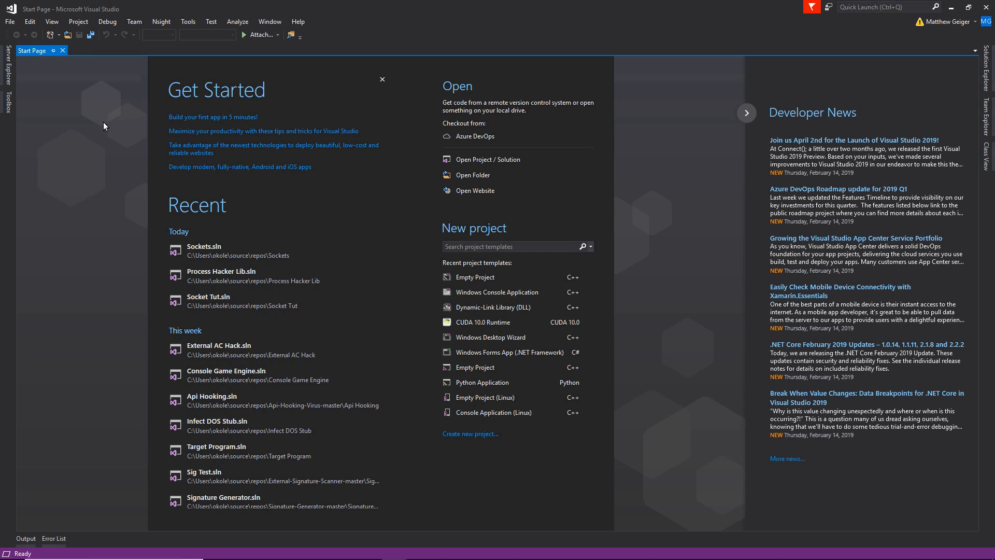
Create a Visual C++ Empty Project named Socket Tut.
left_click(17, 22)
mouse_move(26, 33)
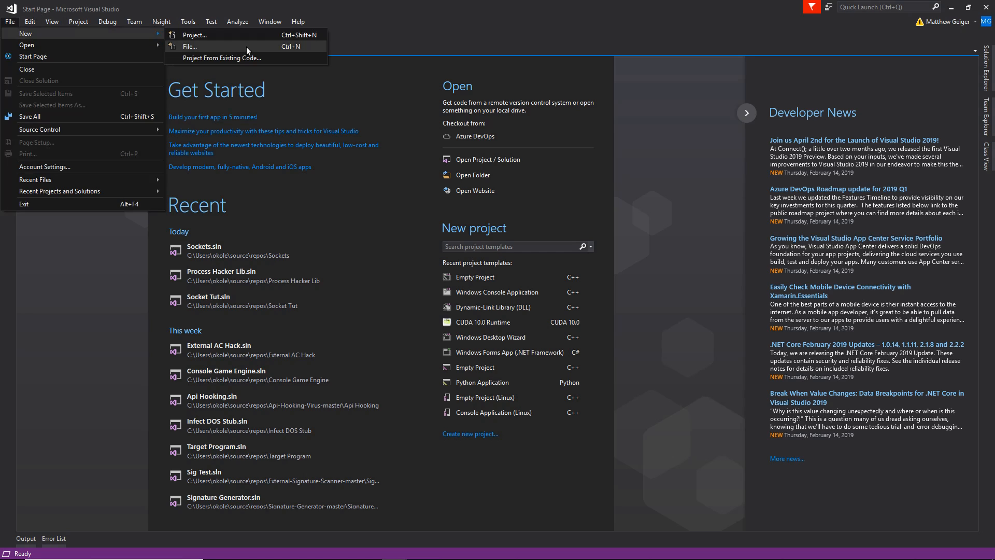
left_click(227, 34)
left_click(407, 173)
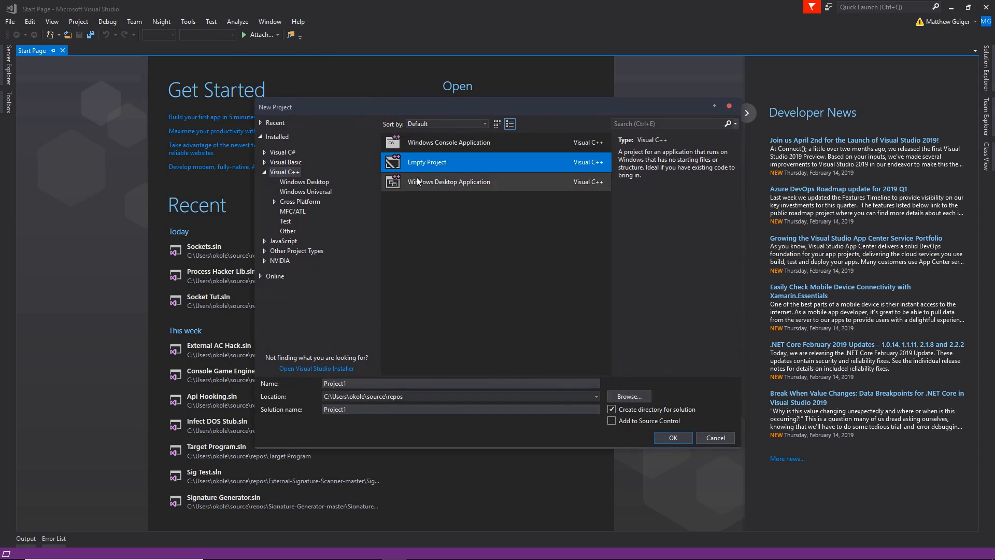
left_click(370, 383)
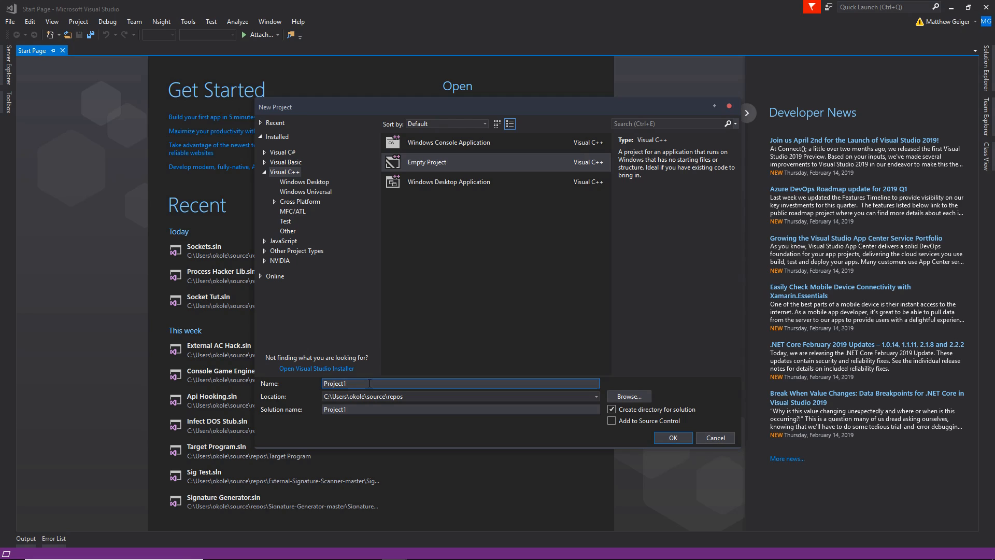
key("BackSpace")
key("BackSpace")
key("BackSpace")
key("BackSpace")
key("BackSpace")
key("BackSpace")
key("BackSpace")
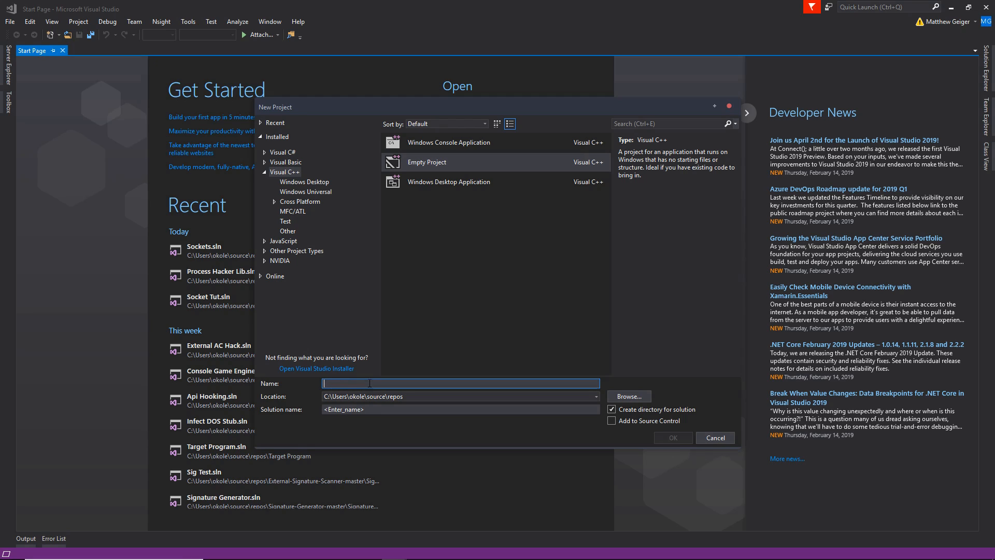
type("Socket Tut")
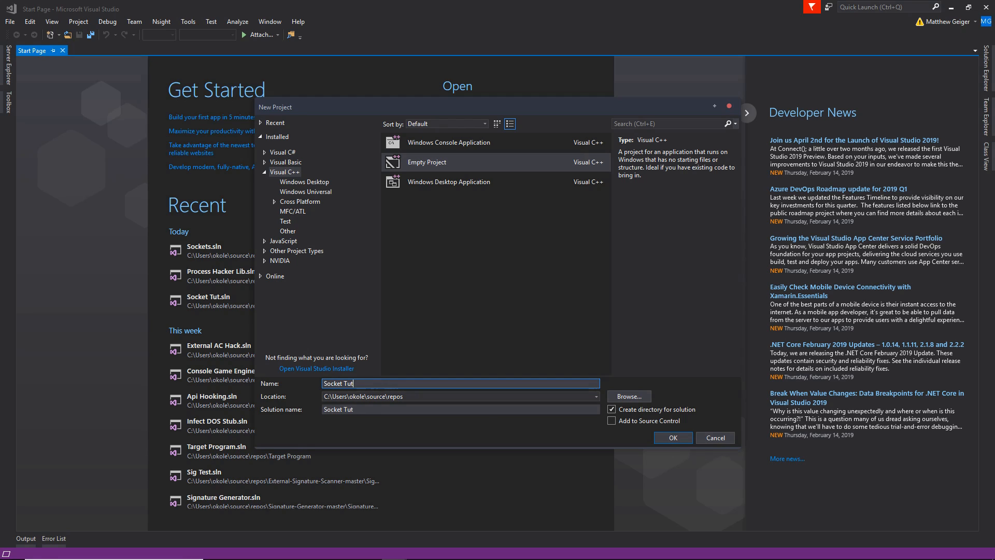
key("Return")
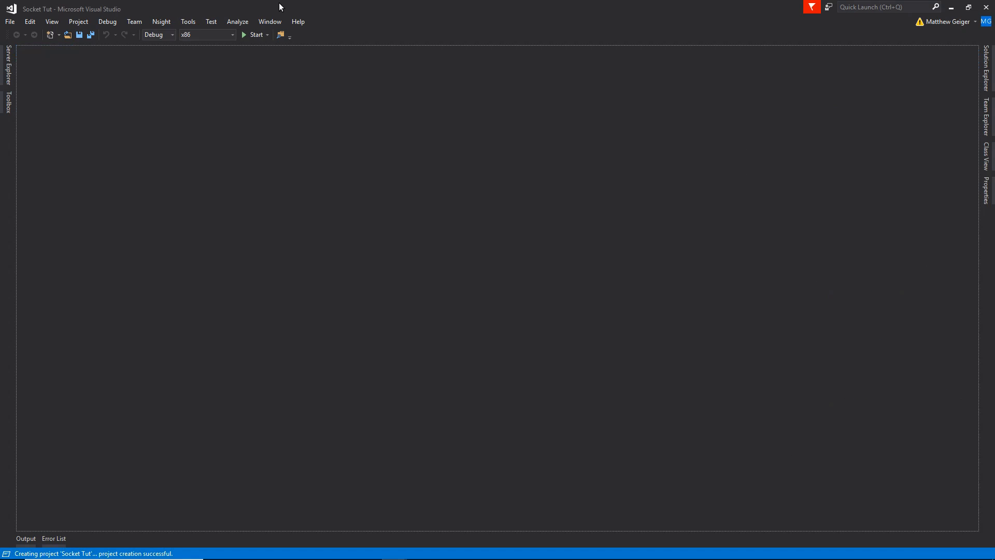
Check in Project Properties that the Character Set is Multi-Byte, then close the dialog.
left_click(83, 21)
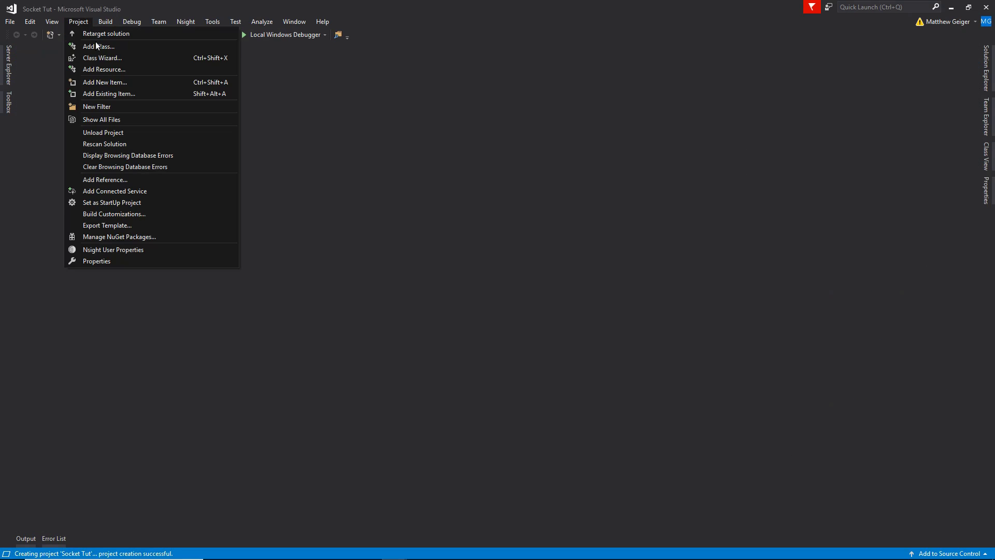
left_click(99, 261)
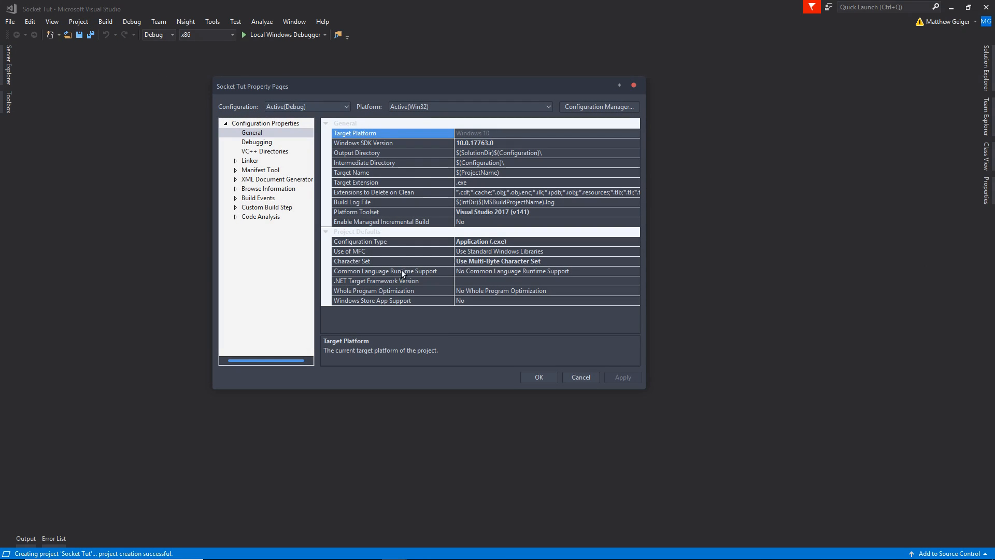
left_click(467, 261)
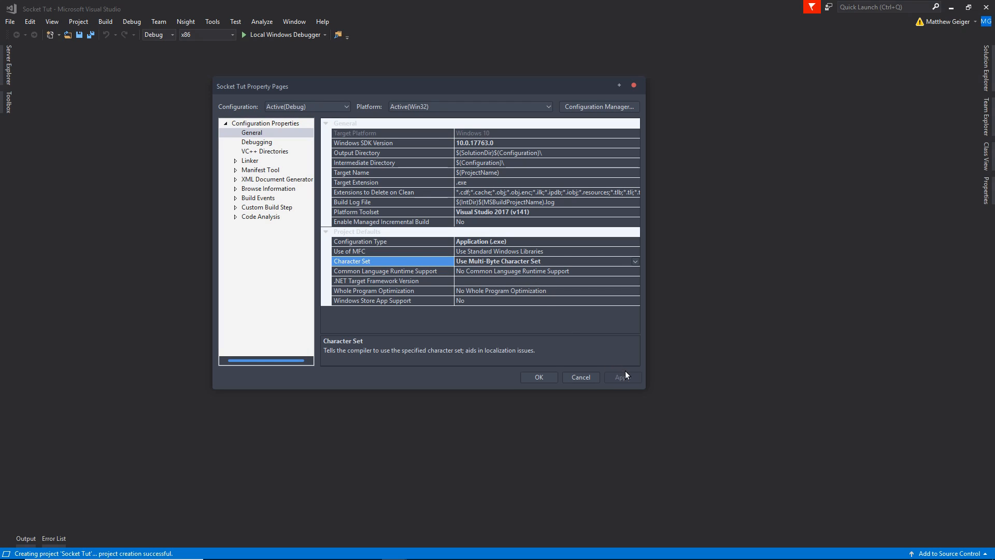
left_click(537, 377)
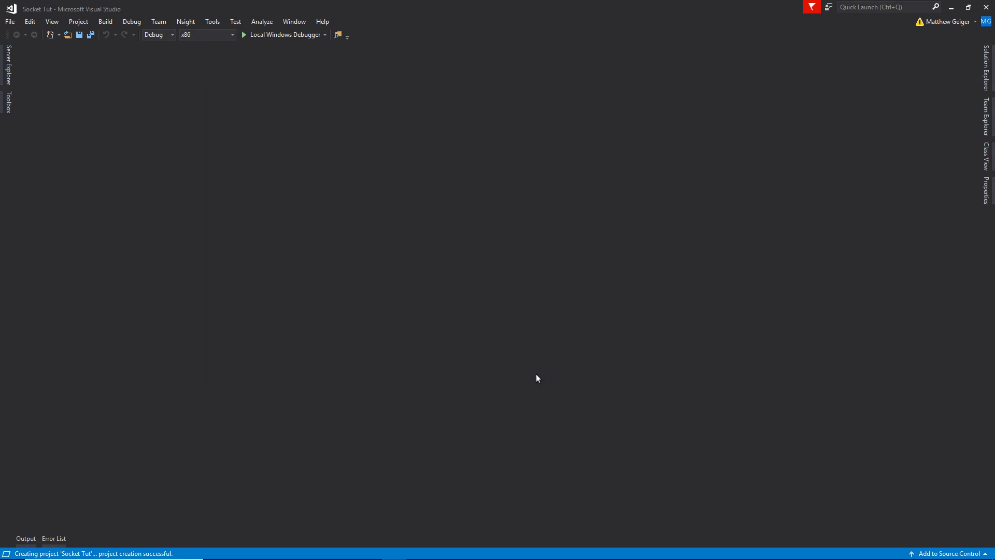
Add main.cpp to Source Files and write the _WINSOCK_DEPRECATED_NO_WARNINGS and _CRT_SECURE_NO_WARNINGS defines.
left_click(985, 69)
left_click(887, 147)
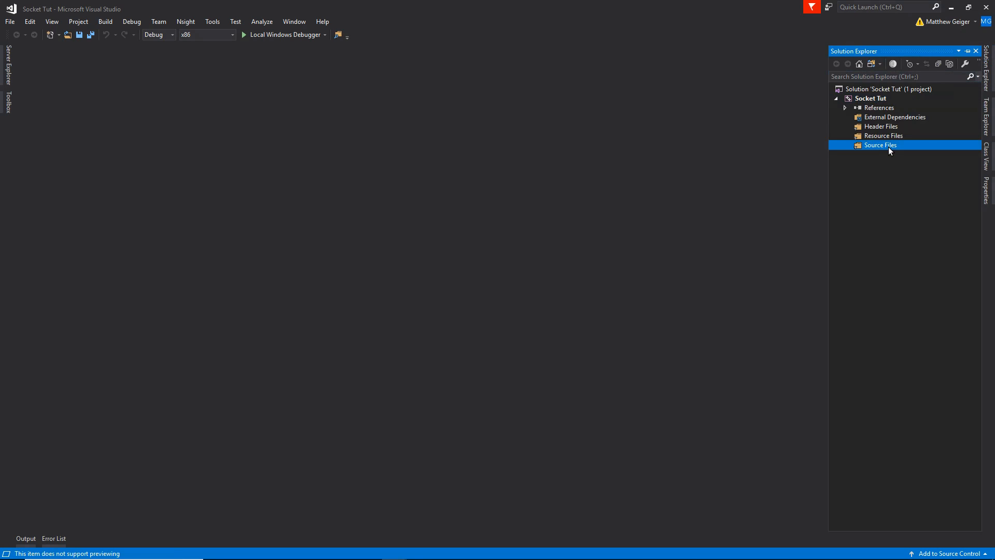
key("ctrl+shift+a")
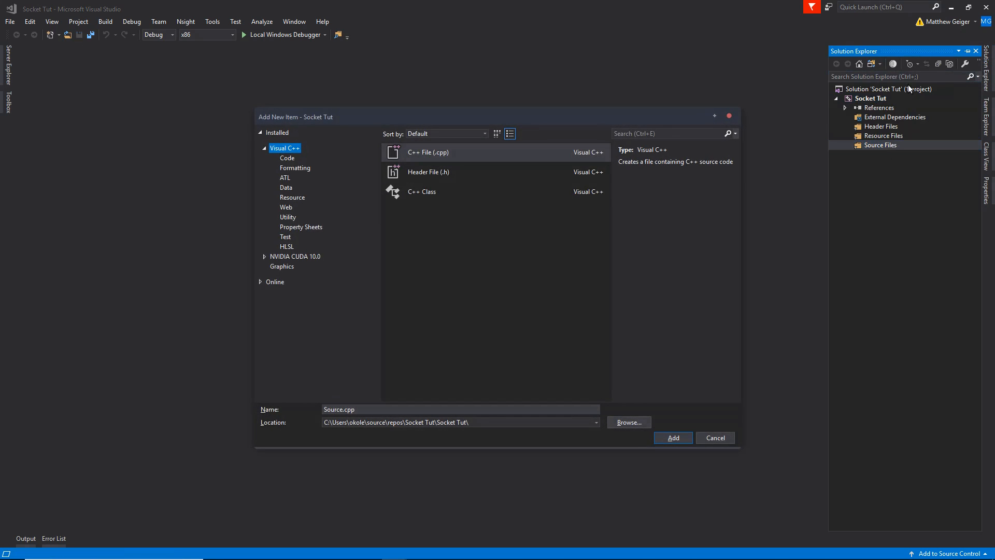
left_click(487, 150)
left_click(369, 409)
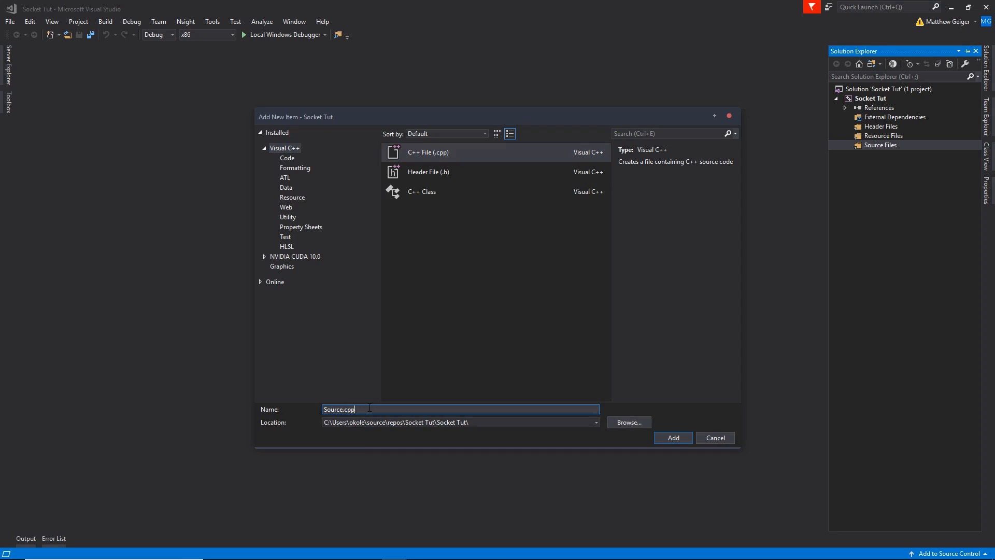
key("ctrl+a")
type("main")
key("Return")
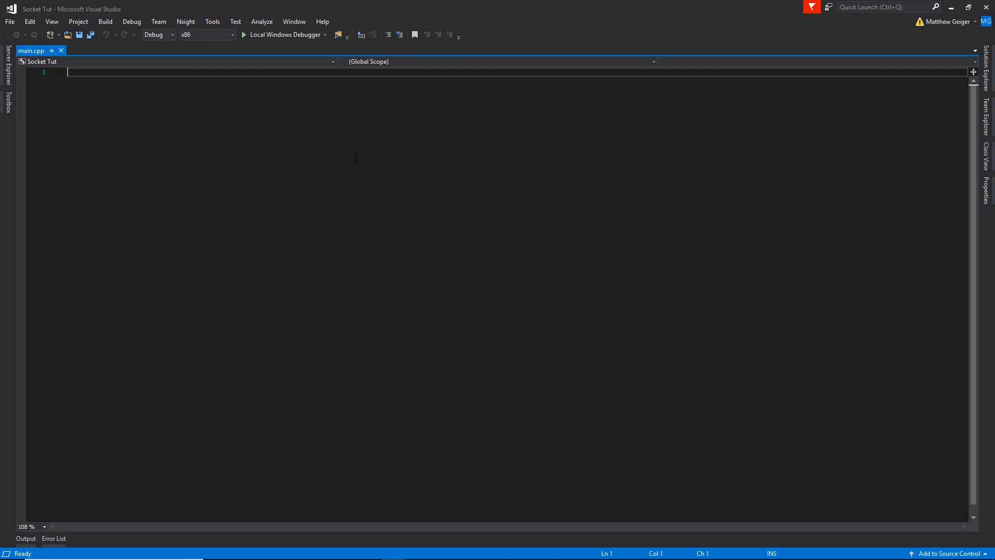
type("#define ")
type("_")
type("WIN")
type("SOCK_")
type("DEPRECAT")
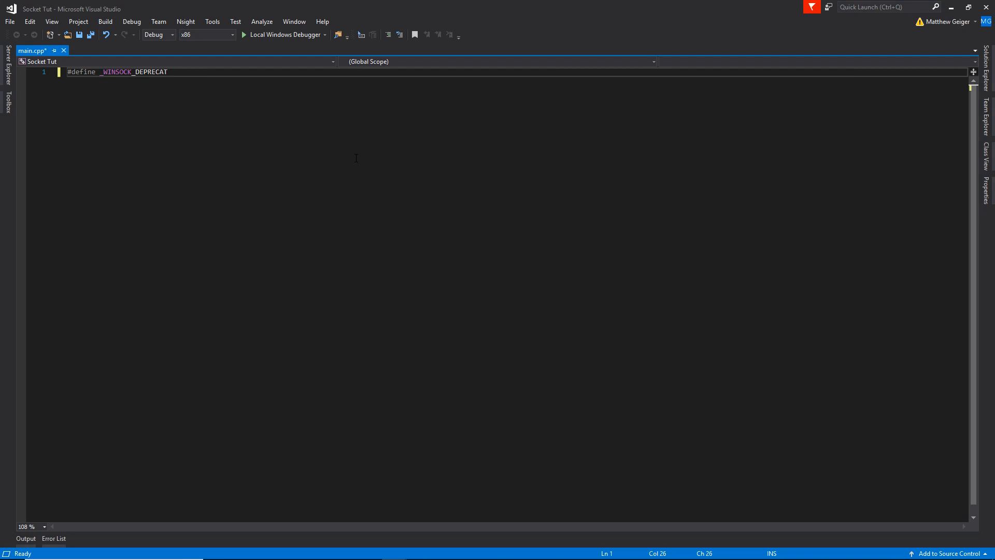
type("ED")
type("_NO_WARNINGS")
key("Return")
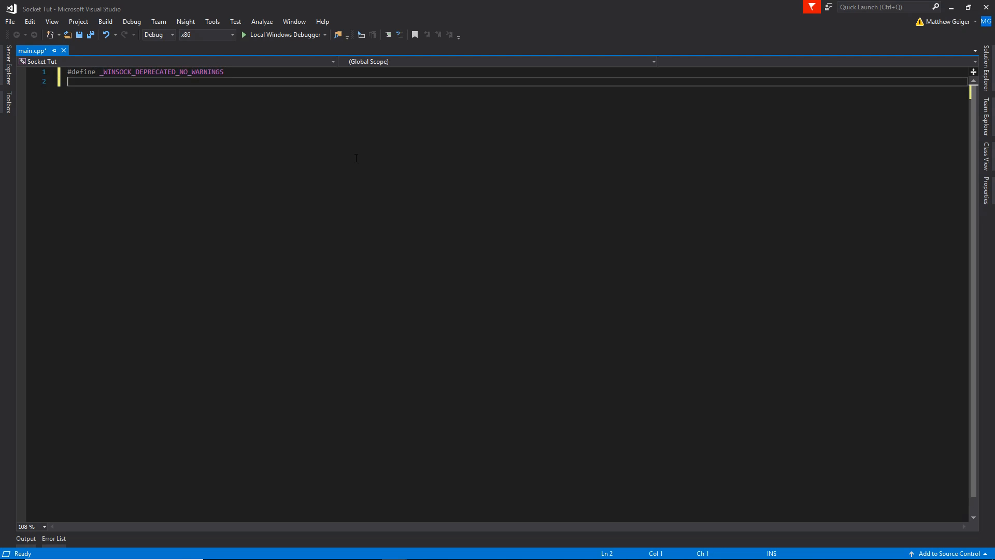
type("#define _")
type("CRT_SECURE_")
type("NO_WARNINGS")
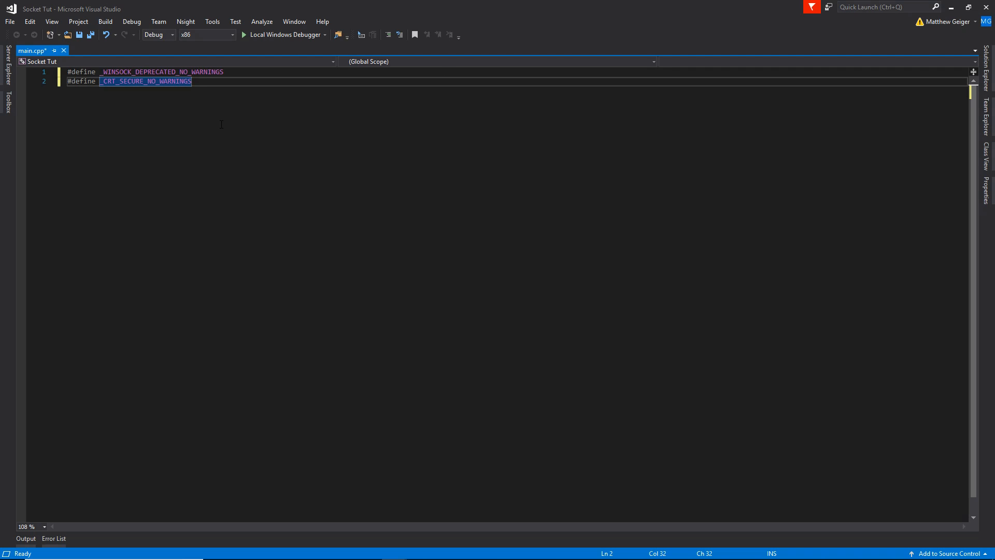
Switch the build configuration to Release and save main.cpp.
key("ctrl+s")
left_click(164, 35)
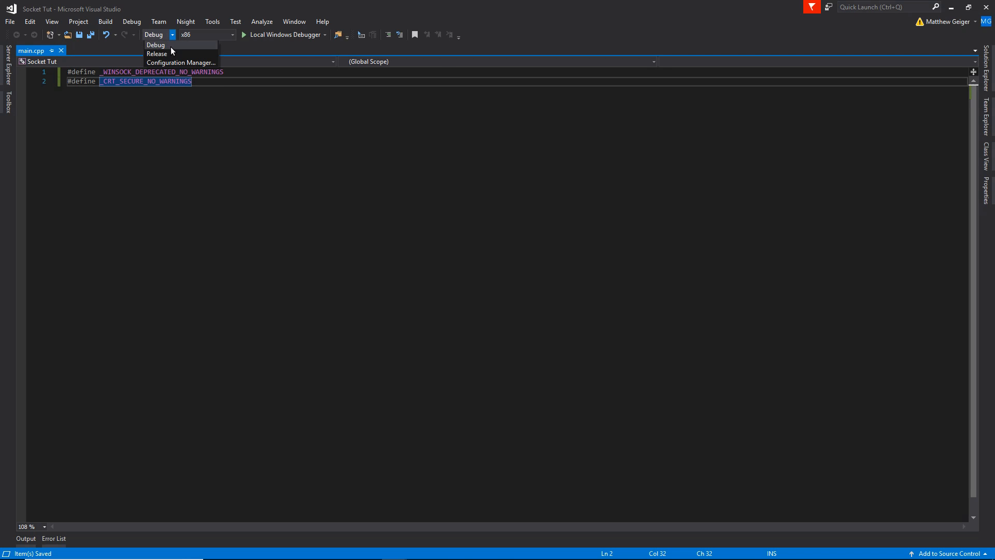
left_click(167, 54)
key("ctrl+s")
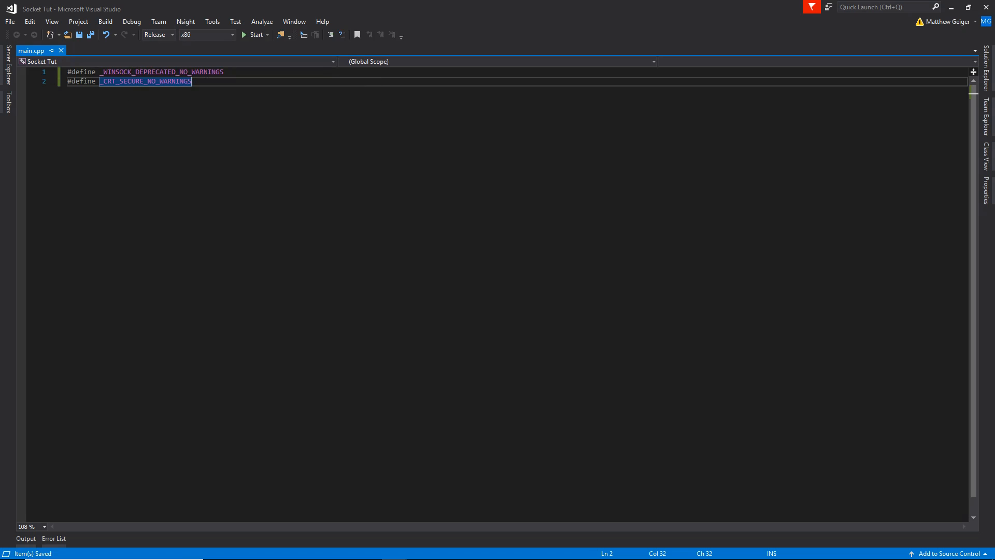
Link ws2_32.lib with a #pragma comment(lib, "ws2_32.lib") line.
key("Return")
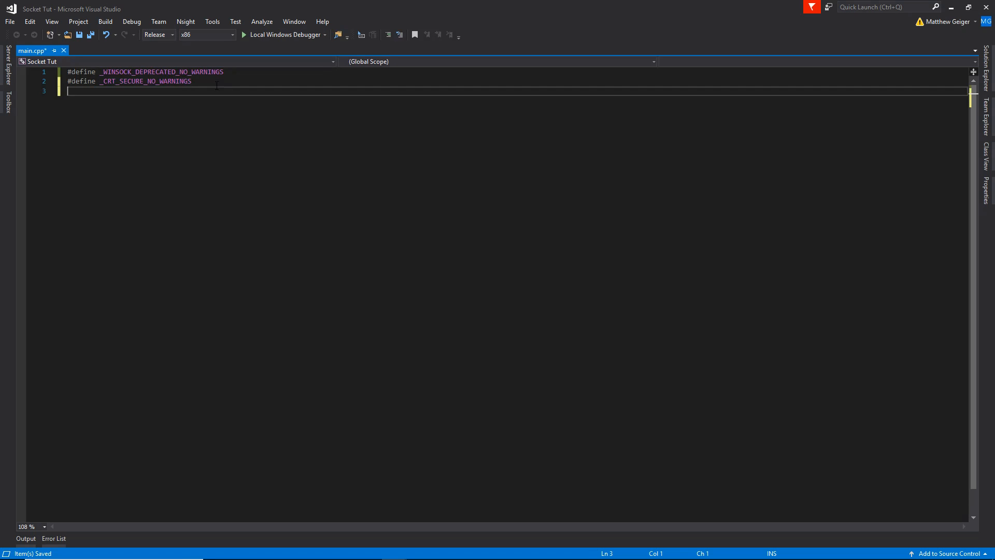
key("Return")
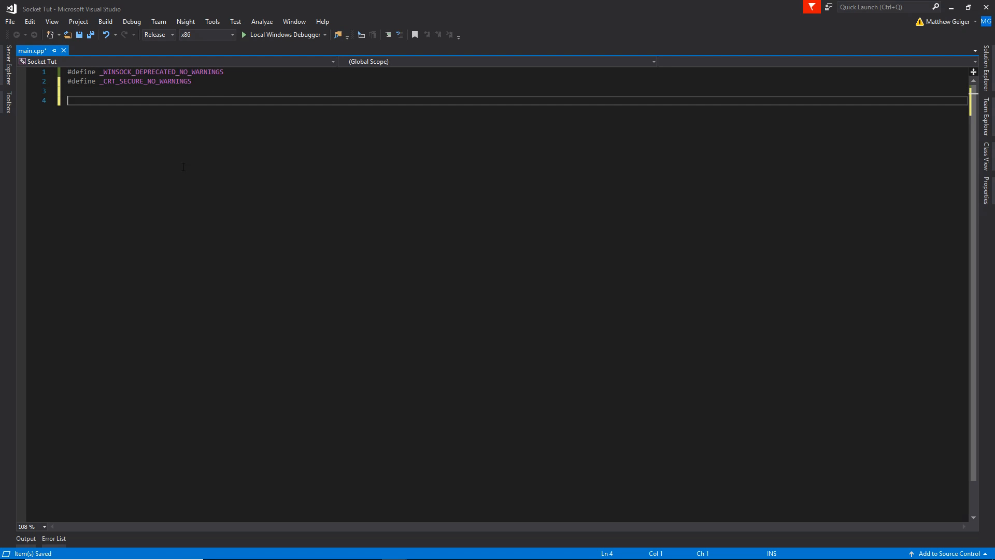
type("#")
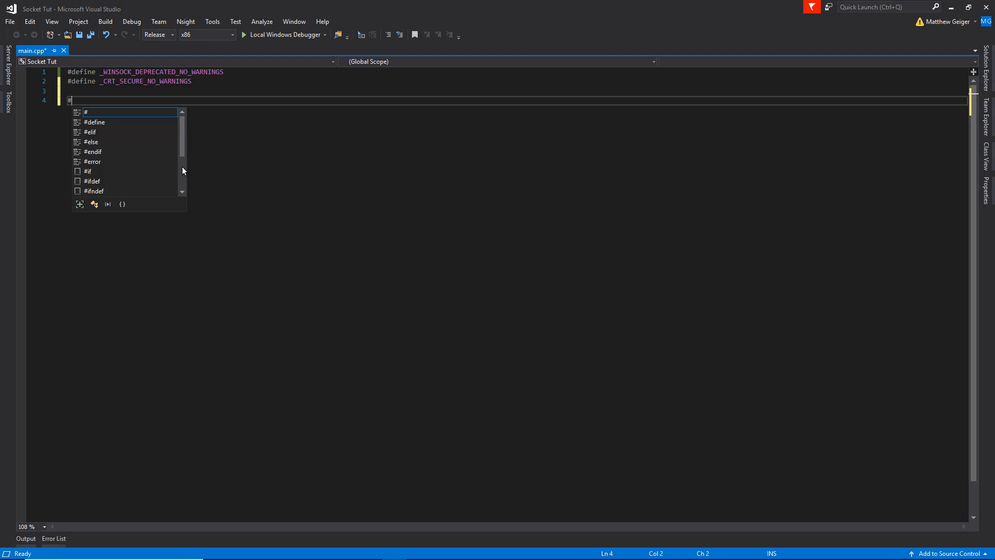
type("pr")
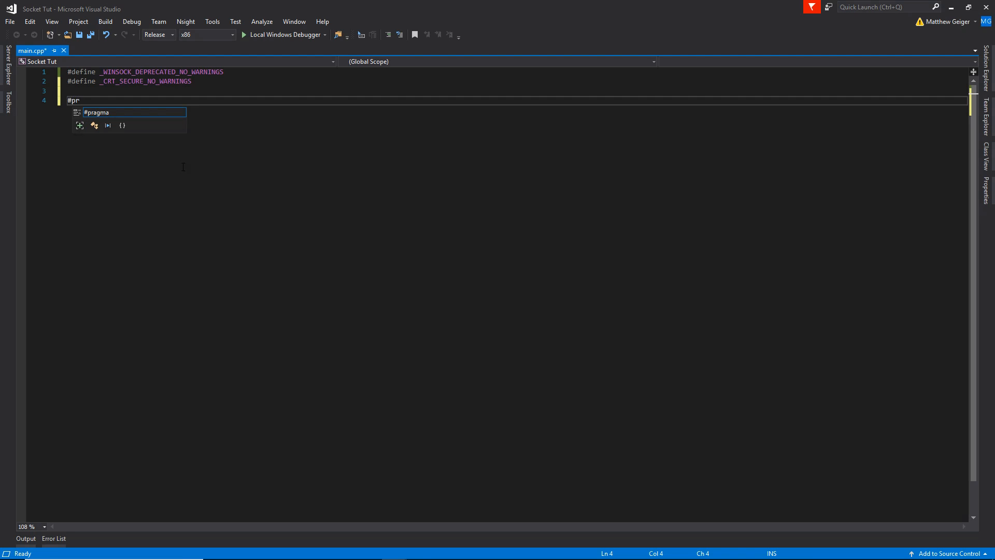
key("Tab")
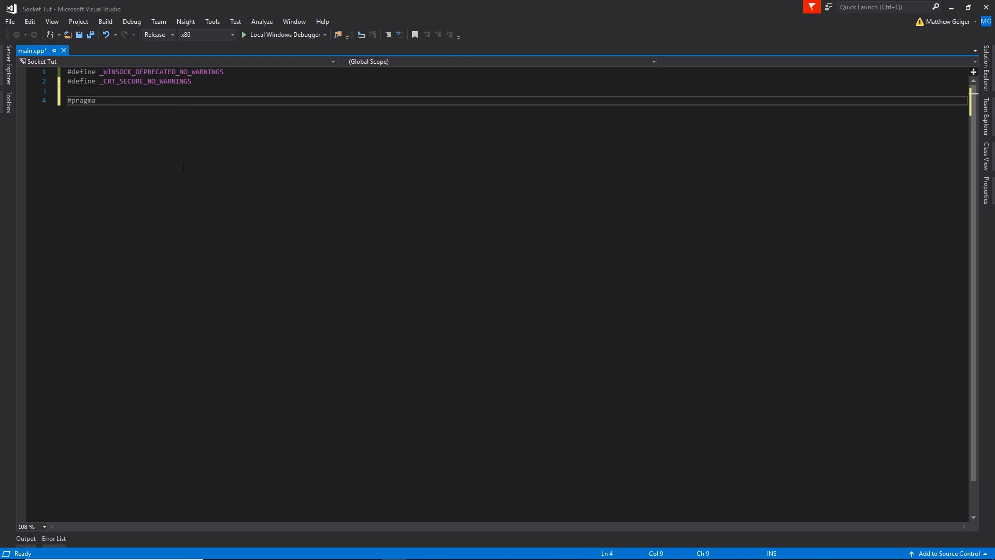
type("comment(")
type("lib, ")
type("\"ws")
type("2_3")
type("2.lib\")")
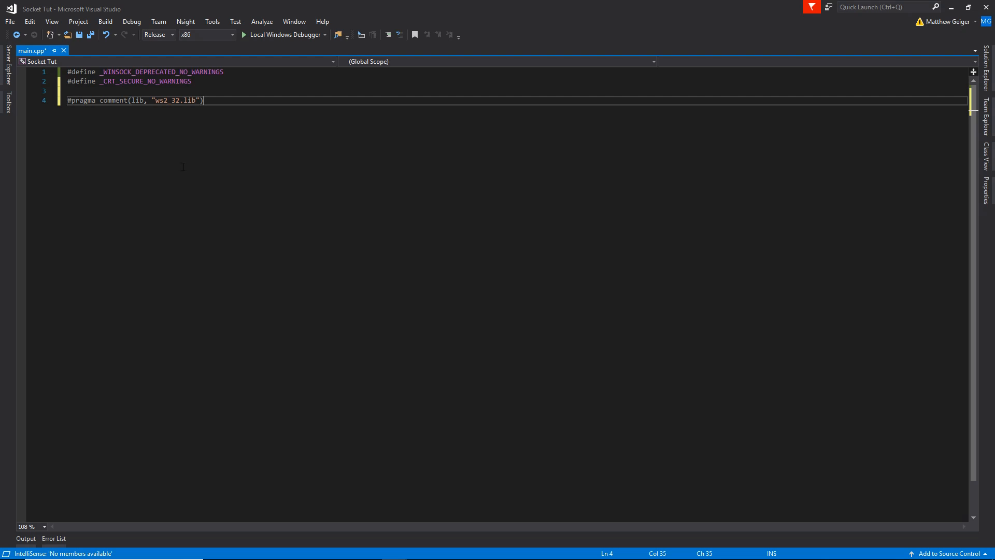
key("Return")
type("#")
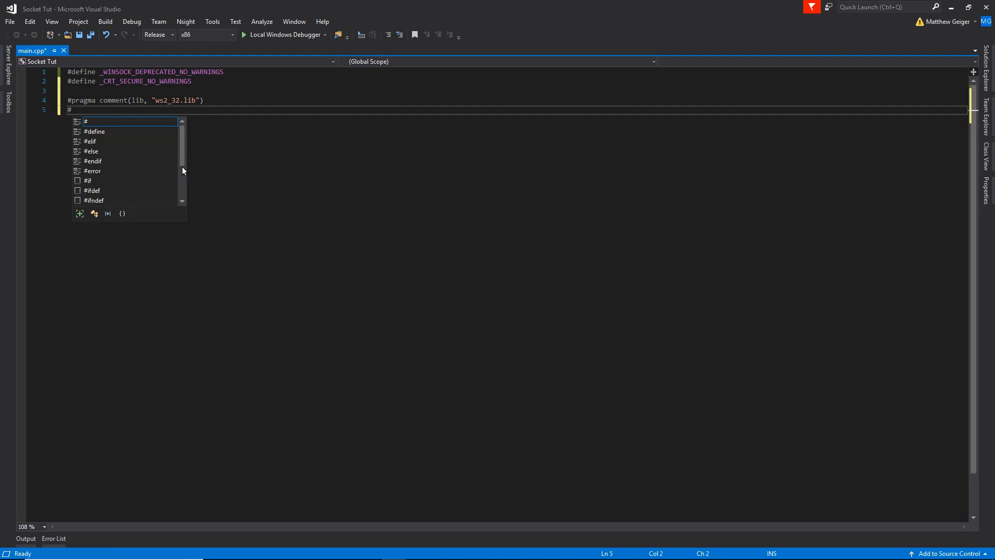
type("include <win")
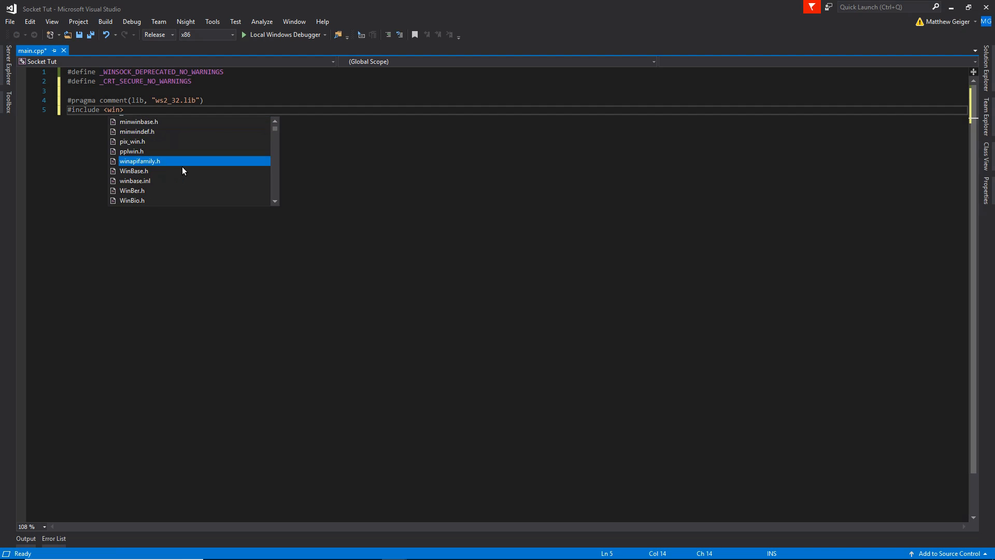
type("so")
Include WinSock2.h, stdio.h, stdlib.h and Windows.h.
key("Down")
key("Tab")
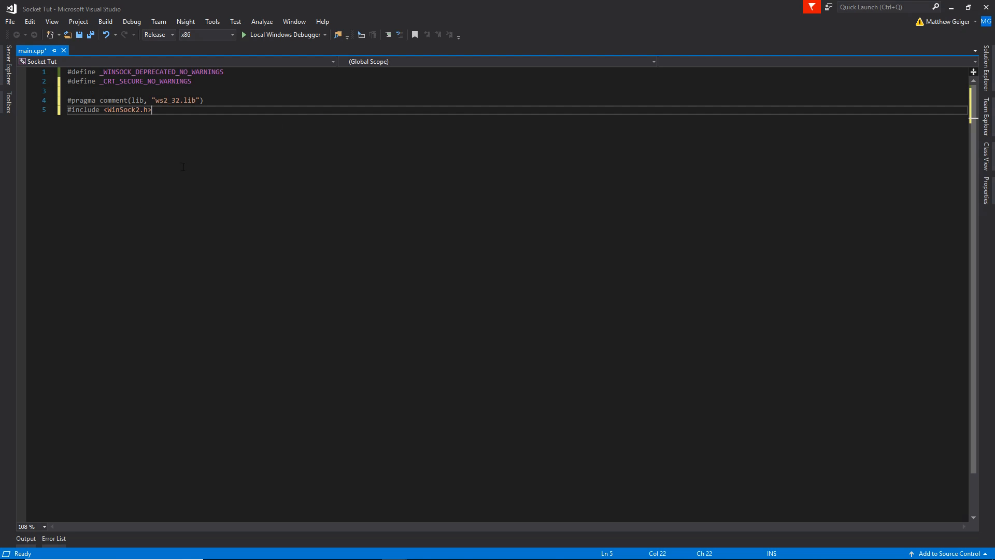
key("Return")
type("inclu")
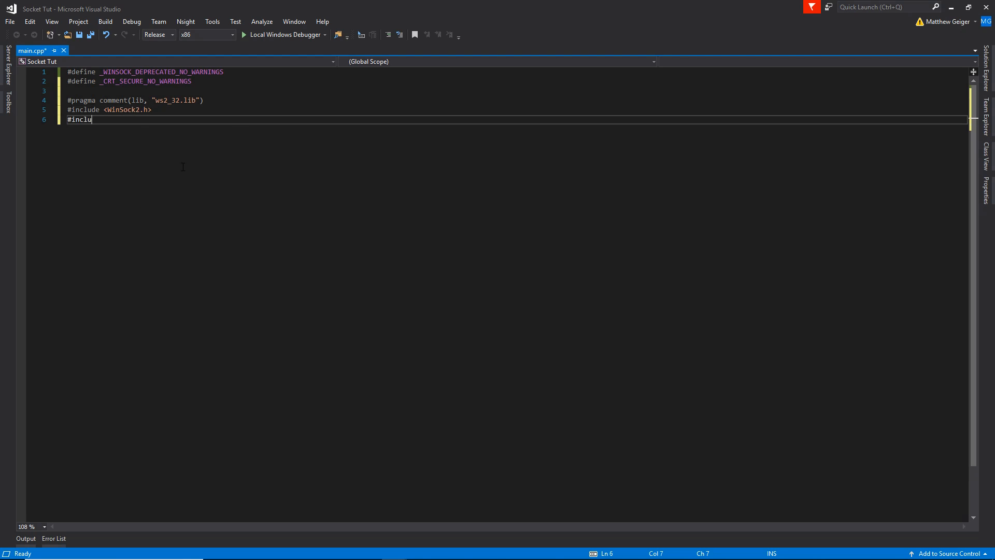
type("de <stio")
key("BackSpace")
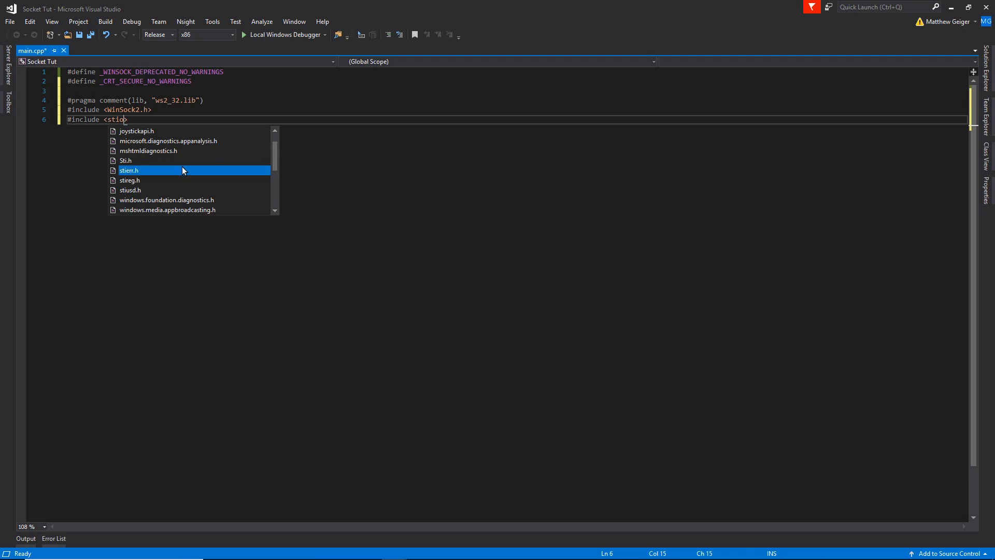
key("BackSpace")
type("d")
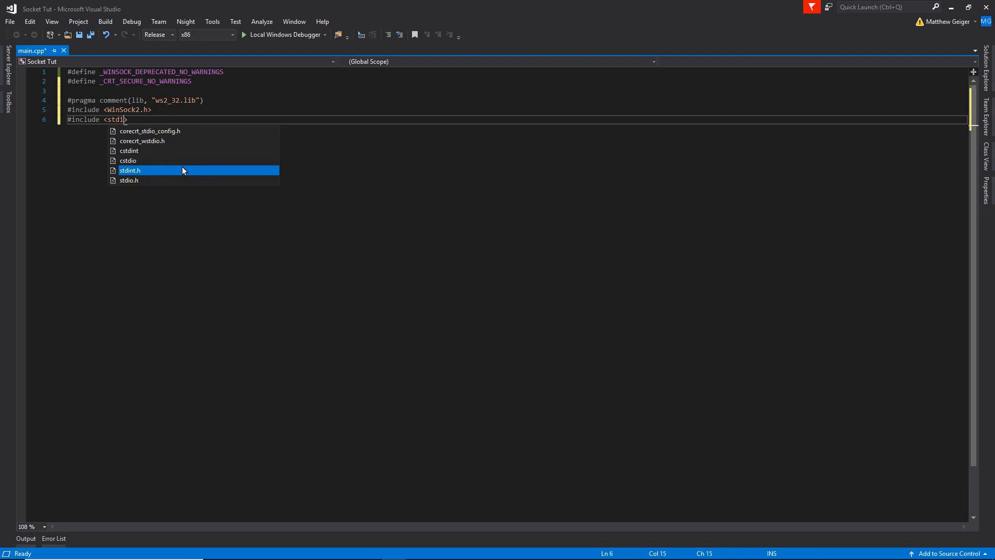
type("io")
key("Tab")
key("Return")
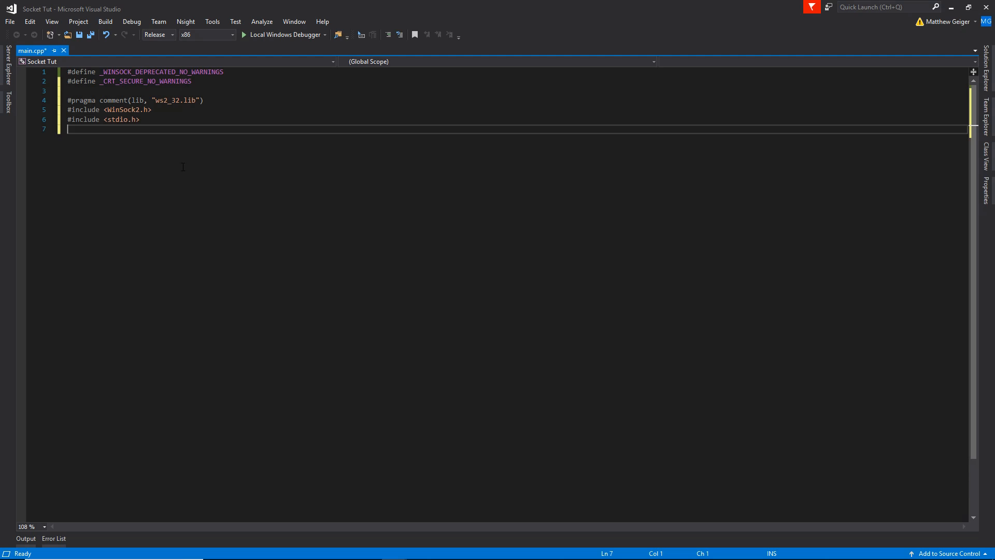
type("#include")
type(" <stdlib.h>")
key("Tab")
key("Return")
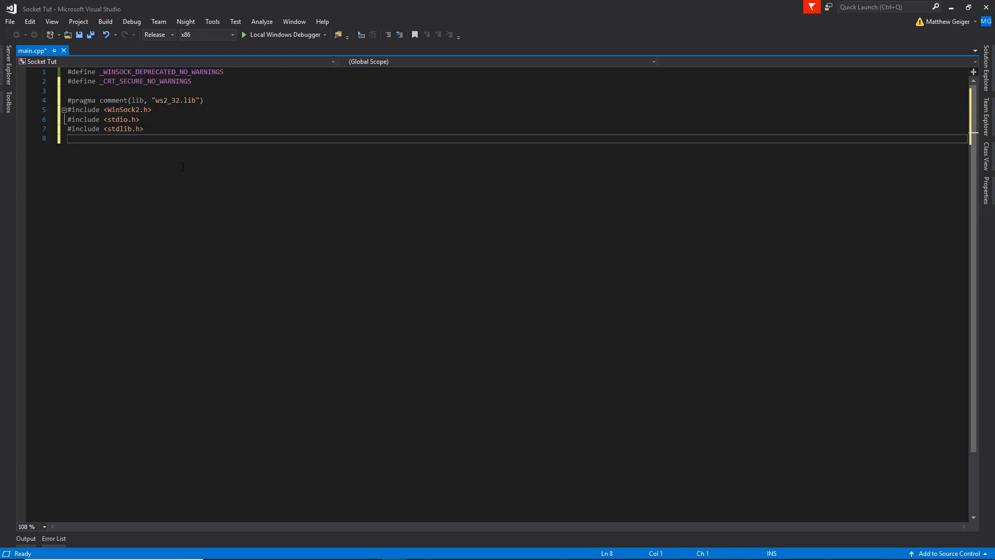
type("#include <")
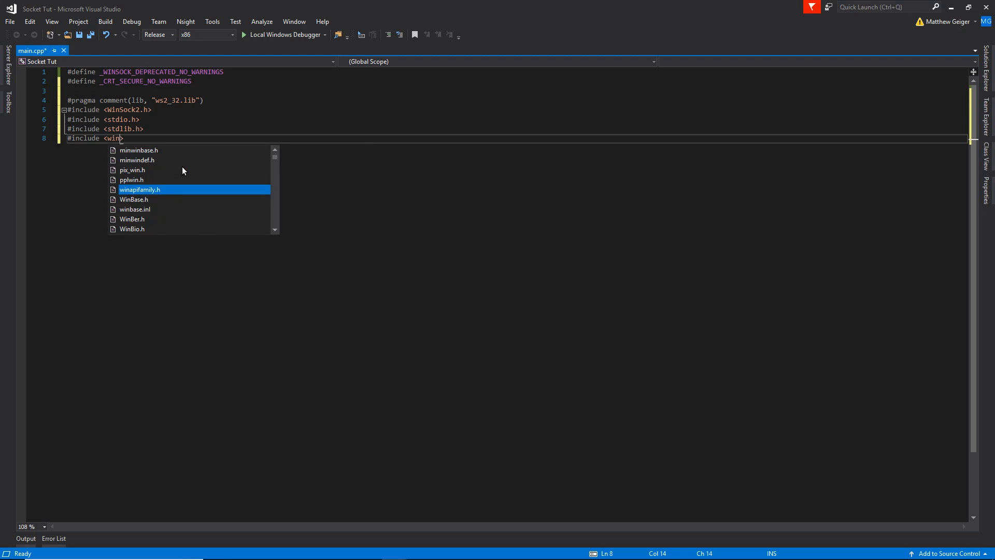
type("Win")
key("Tab")
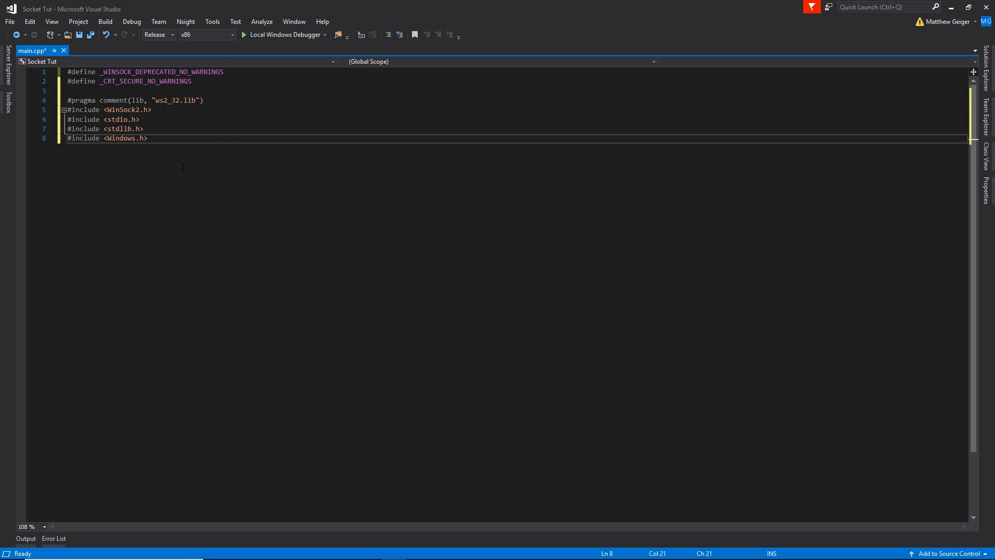
Define PORT 80 and declare const char szHost[] = "" below the includes.
key("Return")
key("Return")
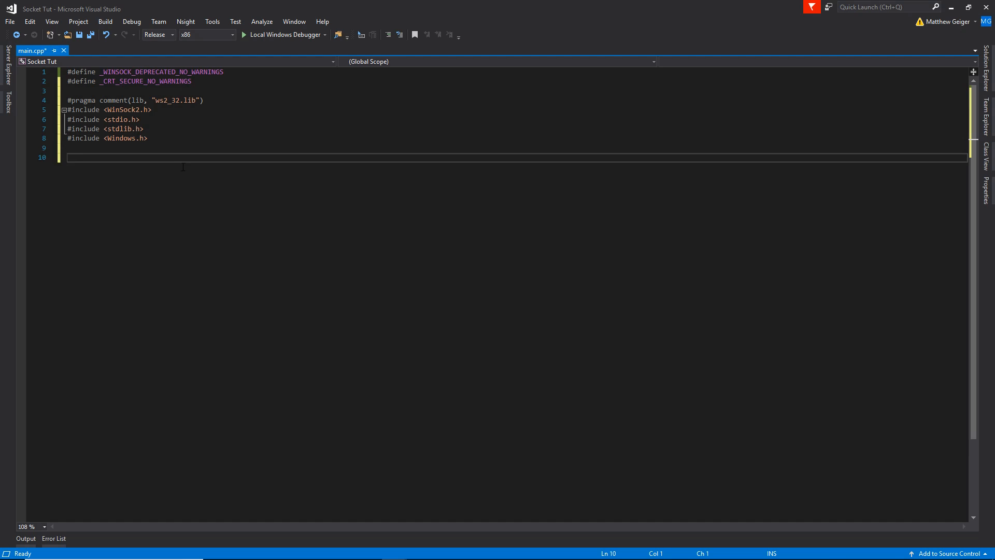
type("#define ")
type("PORT ")
type("80")
key("Return")
key("Return")
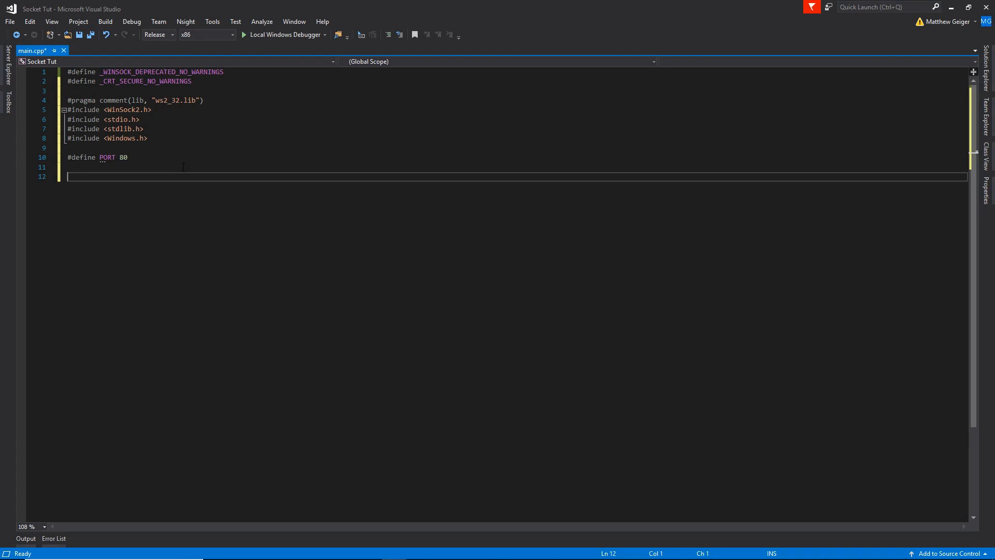
type("con")
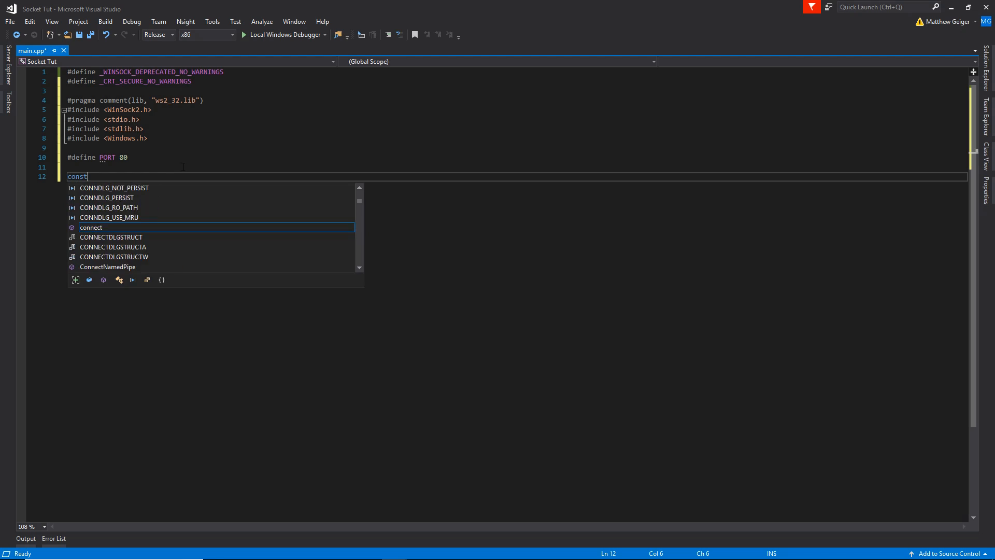
type("st char ")
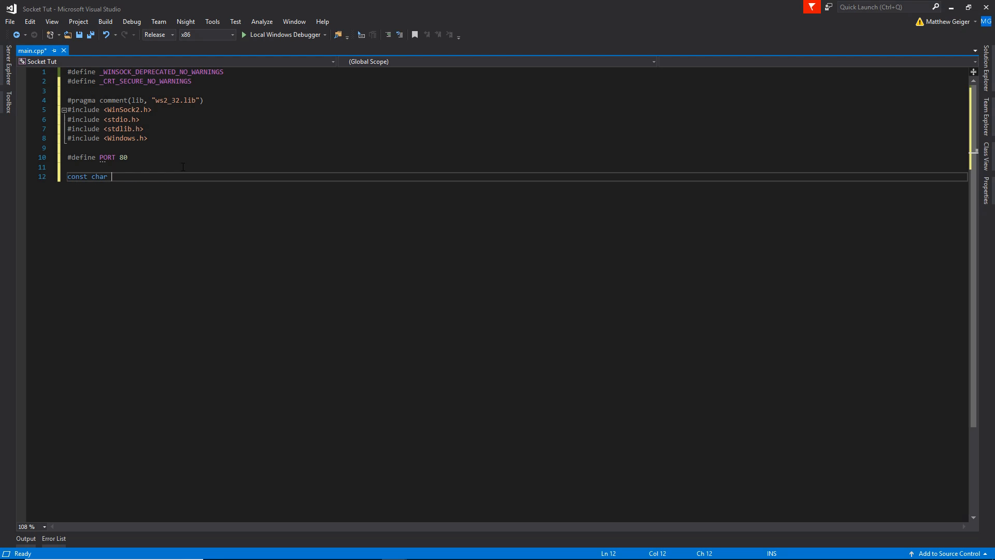
type("szHost")
type("[] = ")
type("\"")
key("Return")
key("Return")
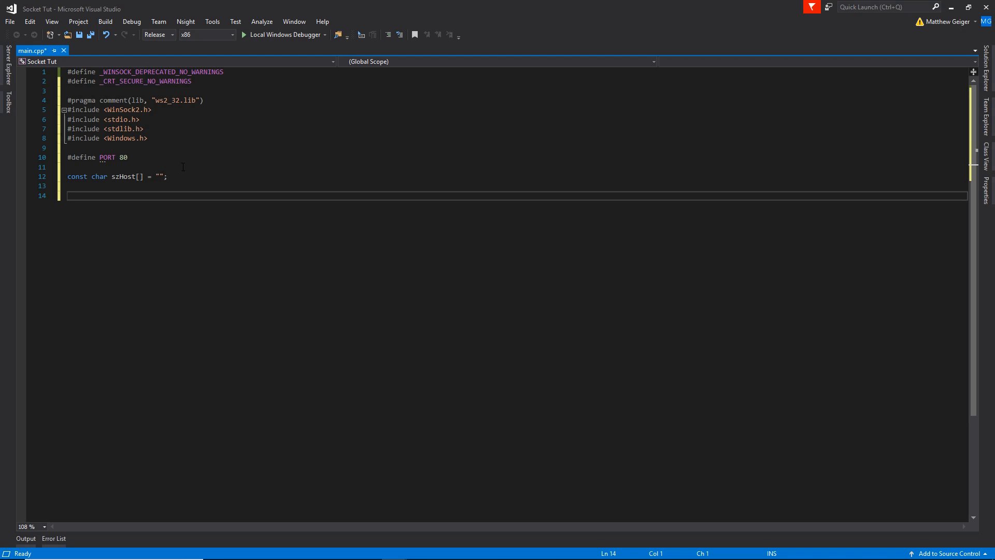
type("int main")
type("(const int a")
type("rgc, ")
type("const char *ar")
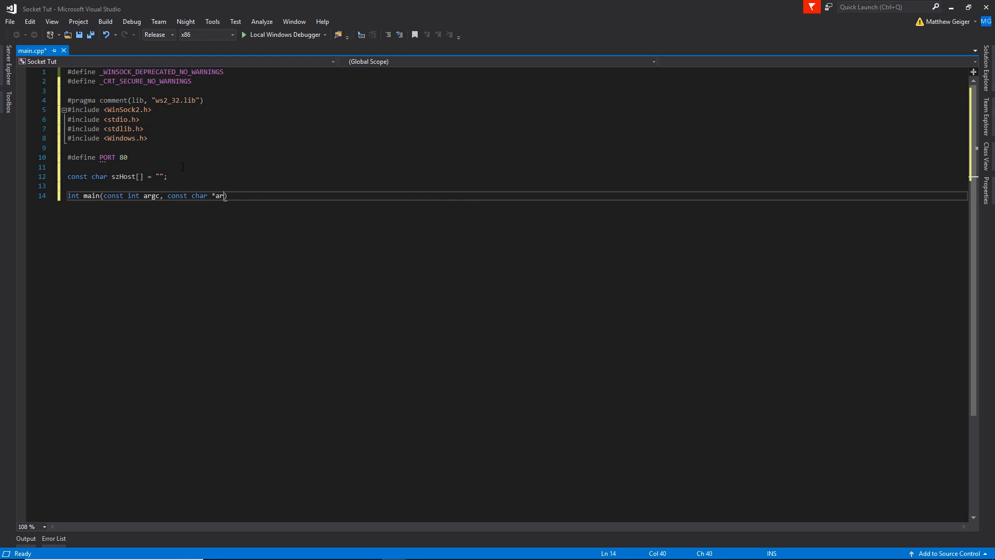
type("gv[]")
type(") {")
Write int main(const int argc, const char *argv[]) ending with ExitProcess(EXIT_SUCCESS); and save.
key("Return")
key("Return")
type("exi")
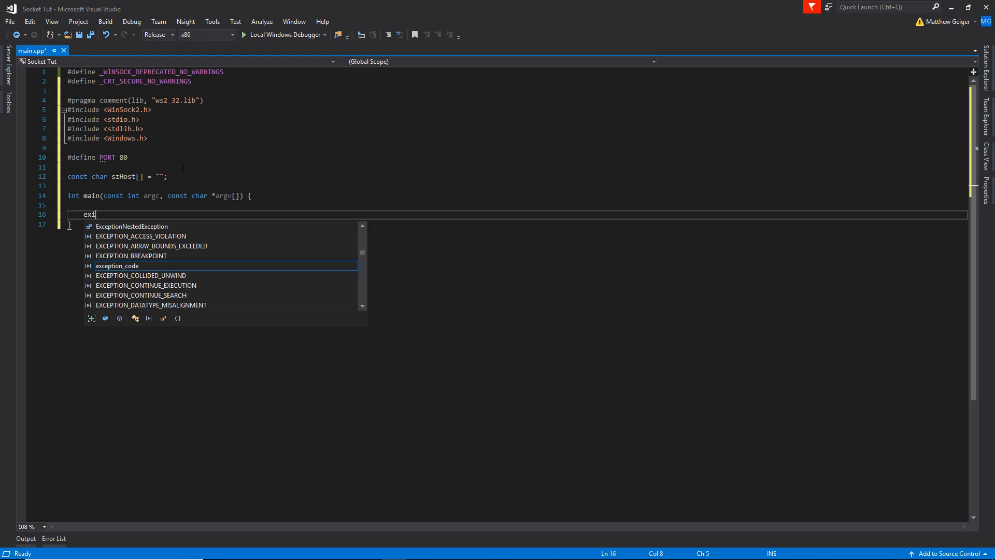
type("tProc")
key("Tab")
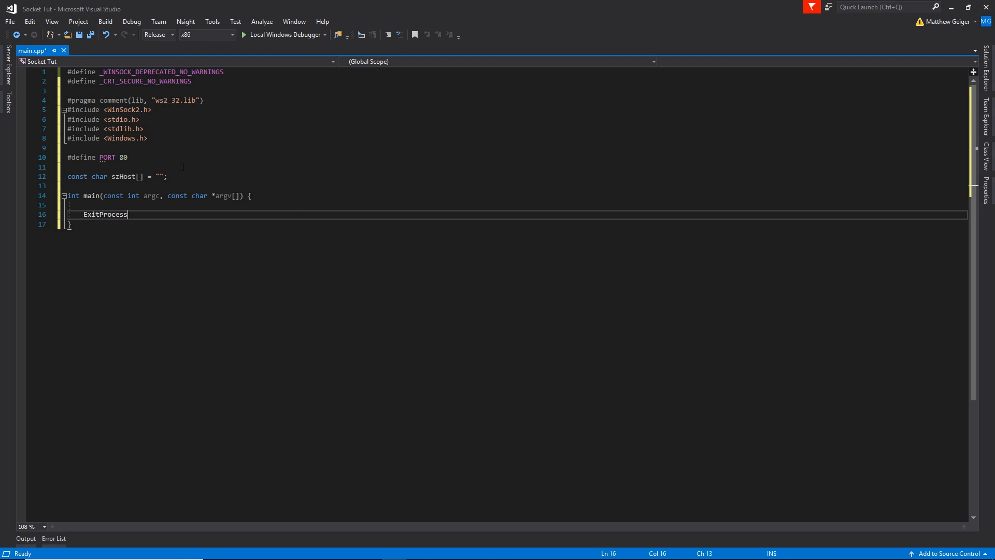
type("(EXIT_FAILURE)")
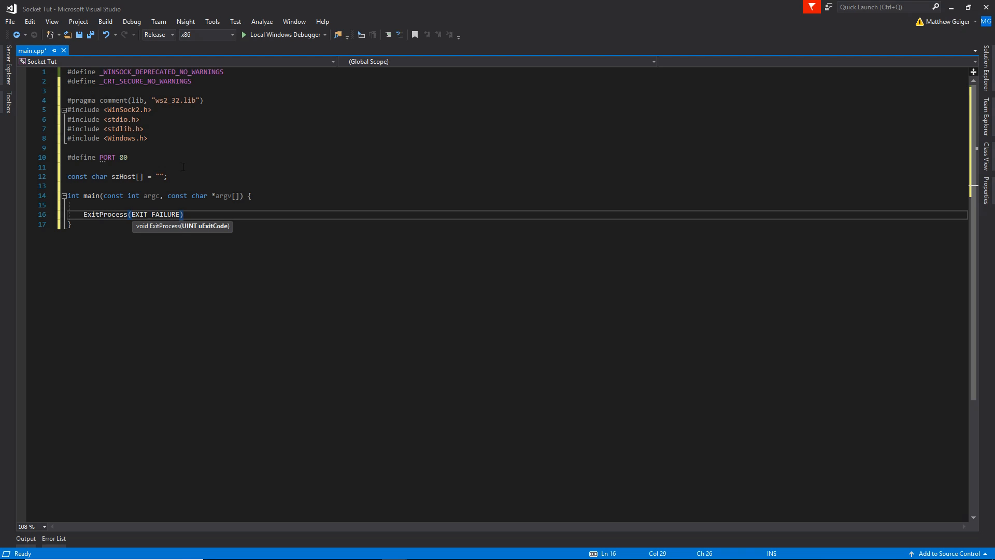
key("BackSpace")
key("BackSpace")
key("BackSpace")
key("BackSpace")
key("BackSpace")
key("BackSpace")
key("BackSpace")
type("EXI")
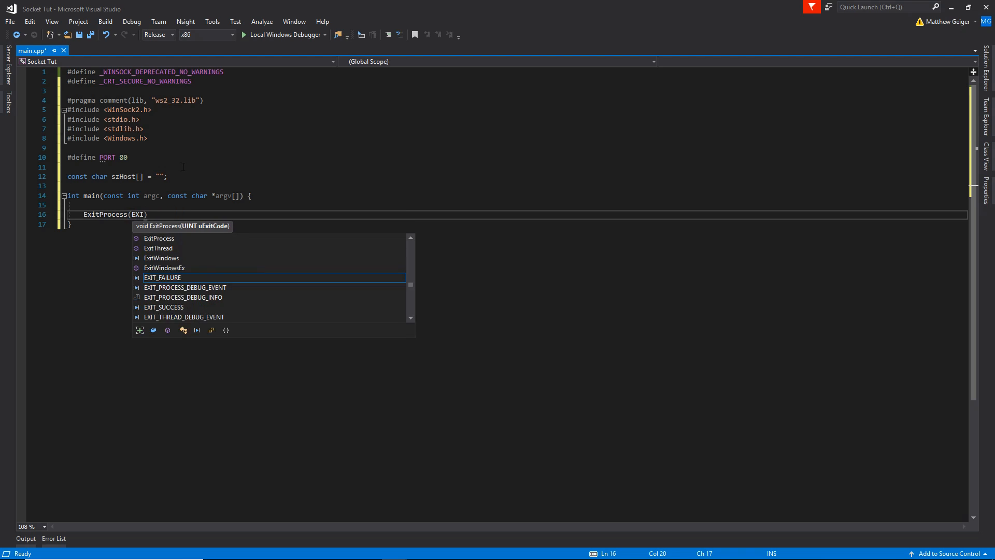
type("T_SUC")
key("Tab")
type(")")
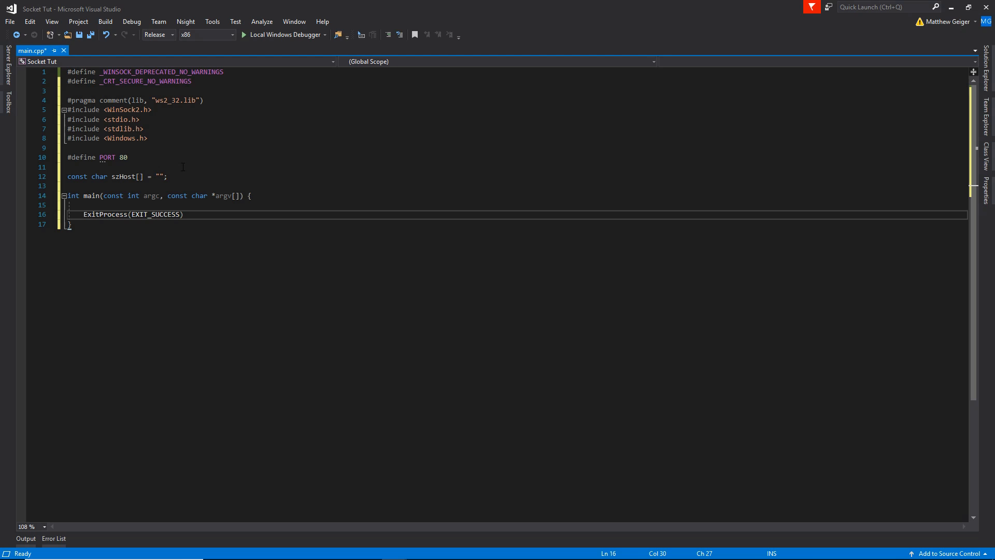
type(";")
key("ctrl+s")
key("Home")
key("Return")
key("Return")
Leave a single empty line inside main above the exit call, ready for code.
key("Up")
key("Up")
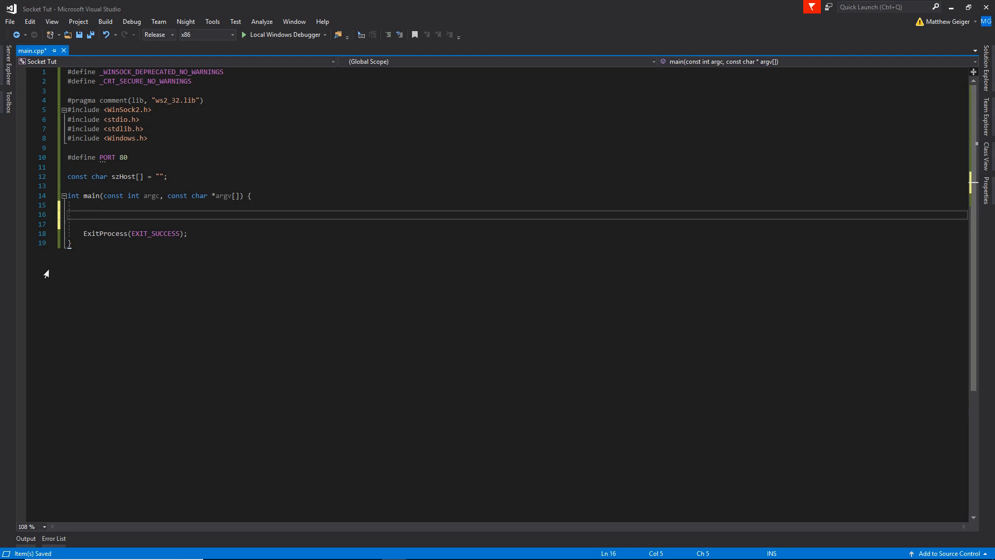
left_click_drag(83, 233, 125, 233)
left_click(123, 215)
key("BackSpace")
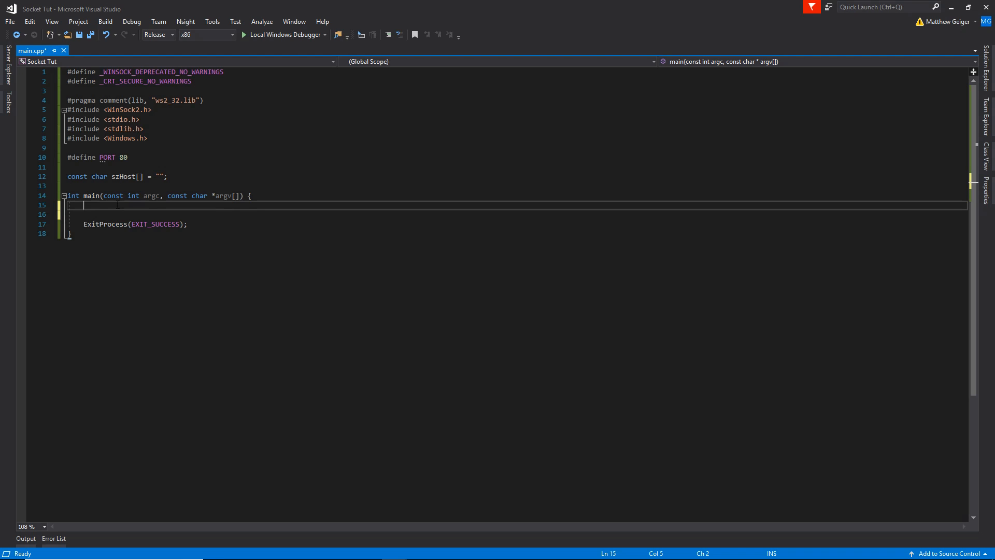
left_click_drag(84, 223, 188, 224)
left_click(84, 205)
type("/ Init")
type(" WINSOCK")
Declare WSAData wsaData and a DllVersion built with MAKEWORD under the Init WINSOCK comment.
key("Return")
type("WS")
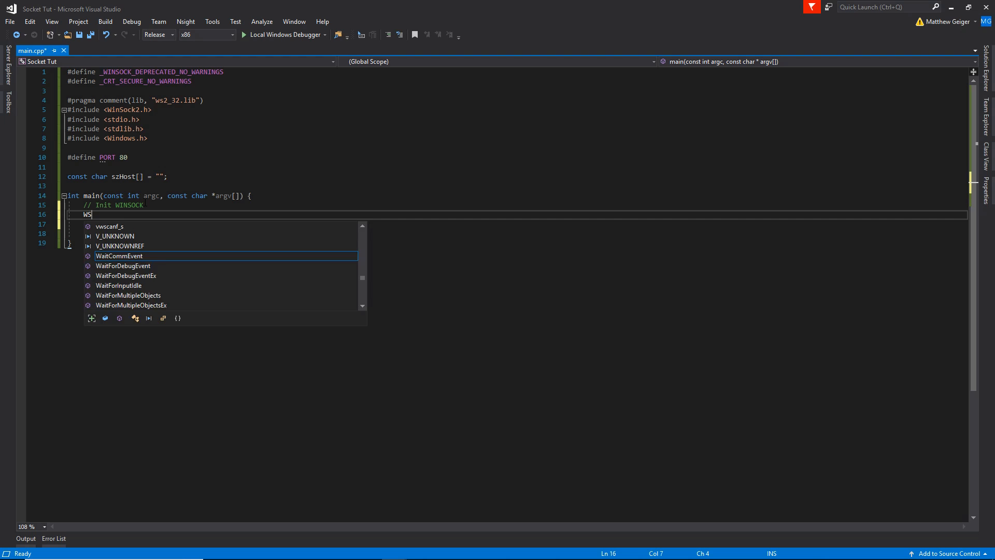
type("AD")
key("Down")
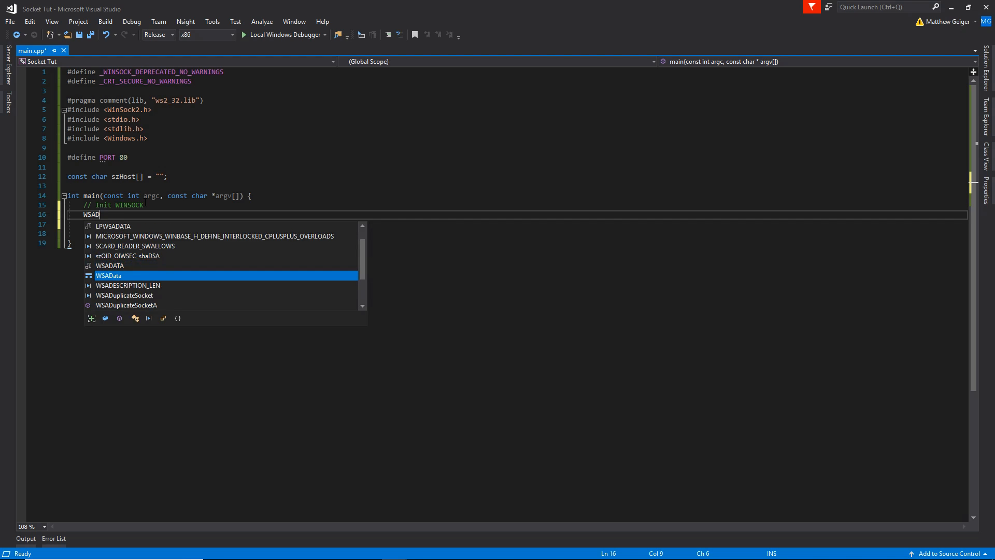
key("Tab")
type("sa")
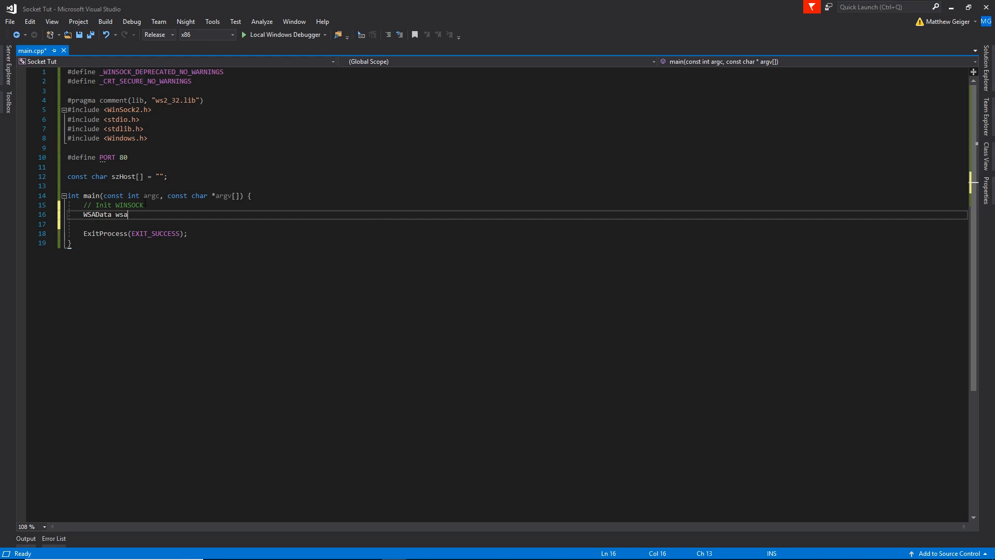
type("Data;")
key("Return")
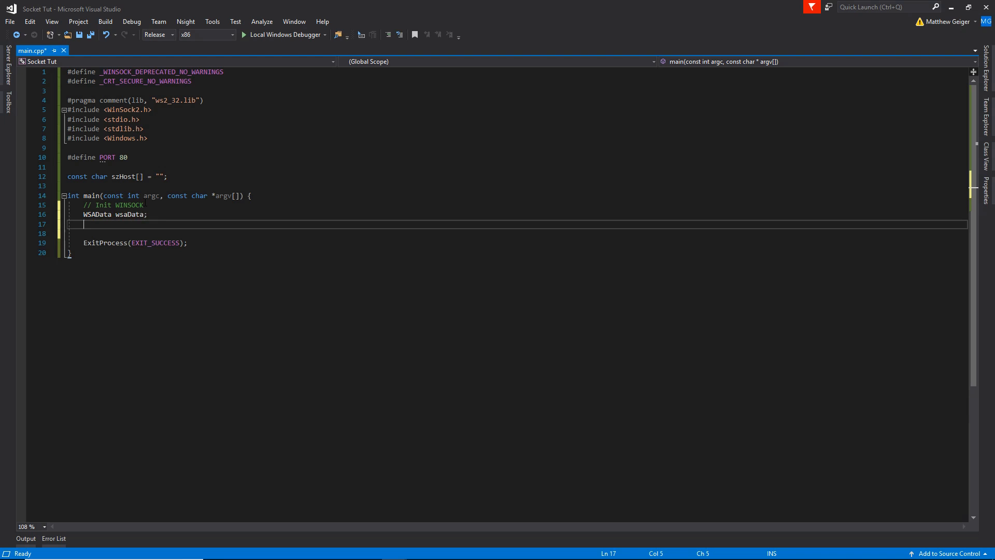
type("WO")
type("RD D")
type("llVersion")
type("(")
key("BackSpace")
type("= ")
type("MAKEWO")
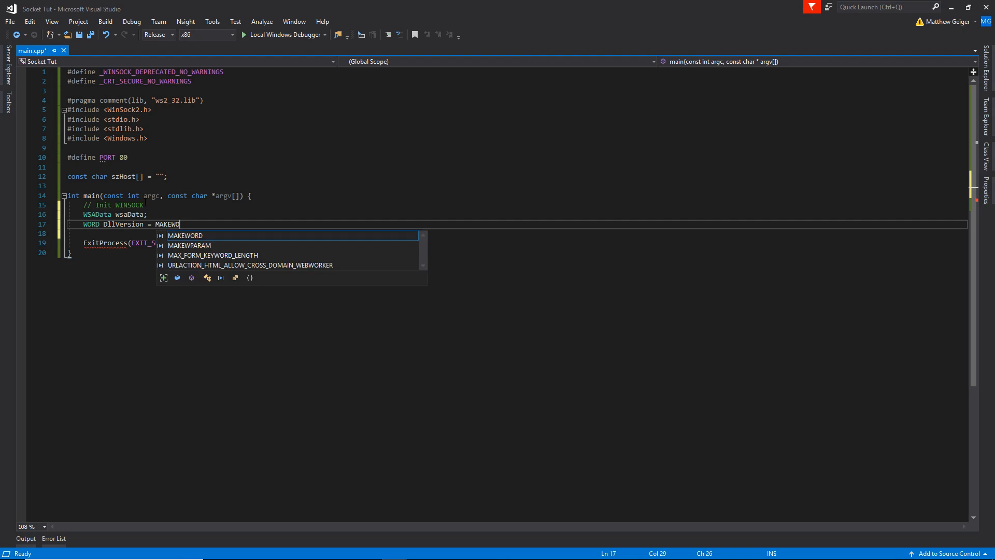
type("RK")
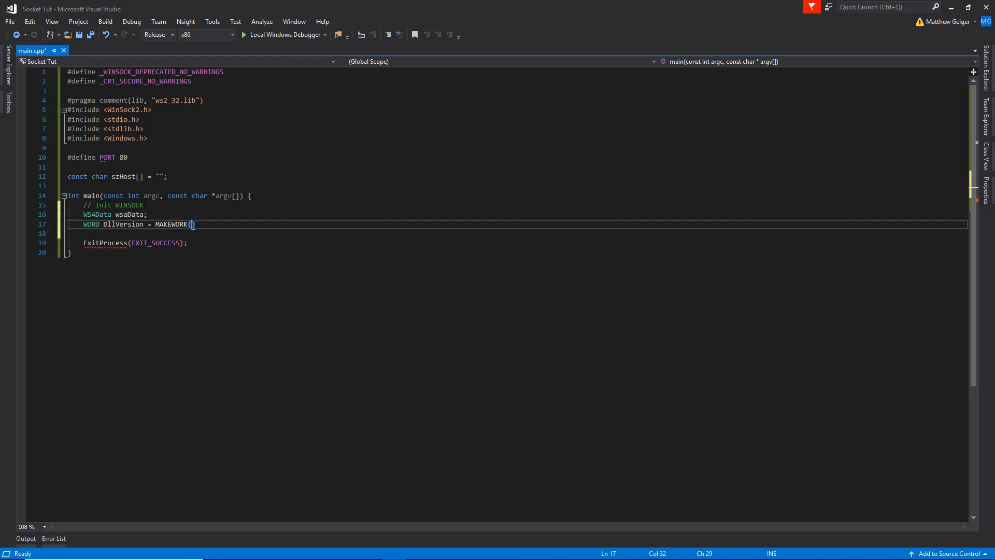
type("(2, 1)")
type(";")
key("Left")
key("Left")
key("Left")
key("BackSpace")
type("D")
Add if (WSAStartup(DllVersion, &wsaData) != 0) without braces.
key("Return")
type("if")
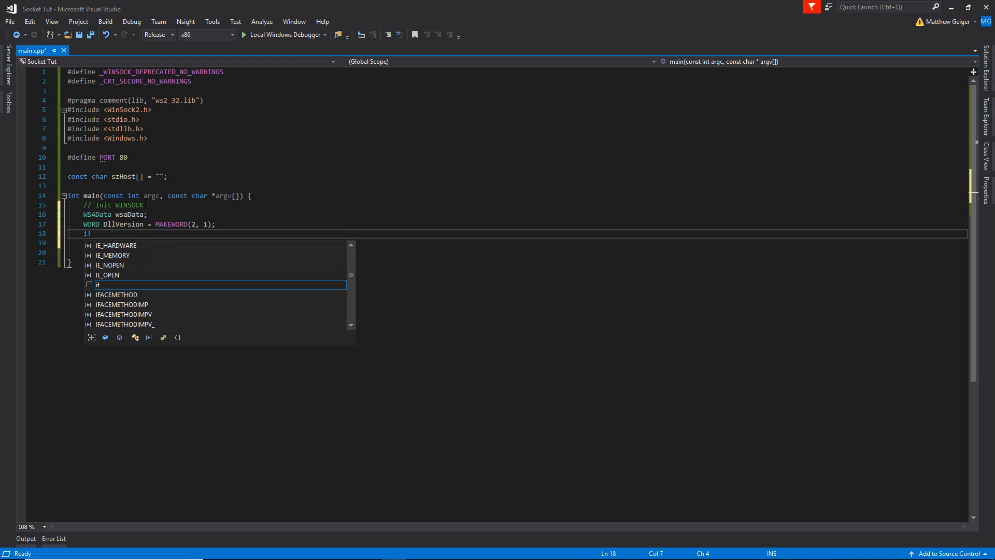
type("(wsaSt")
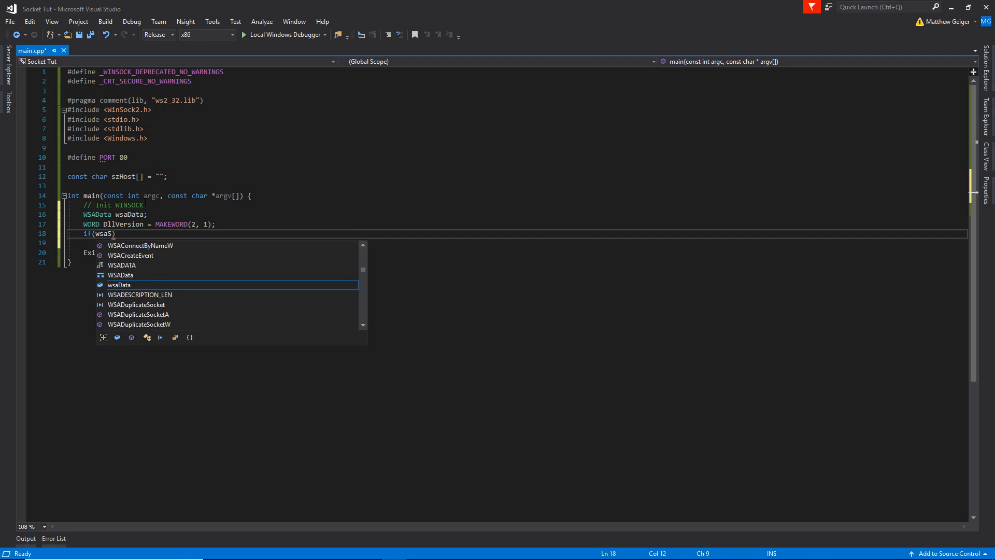
type("a")
key("Tab")
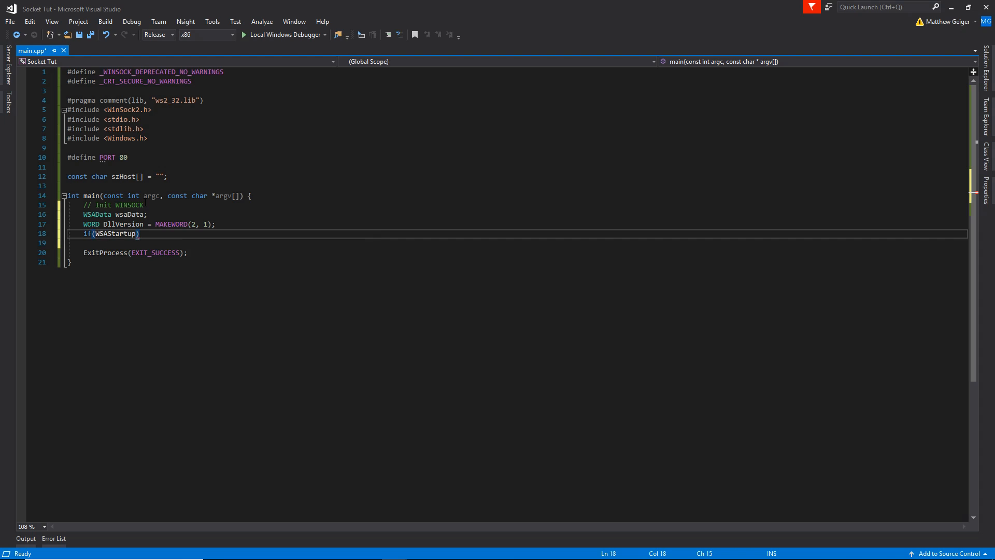
type("(")
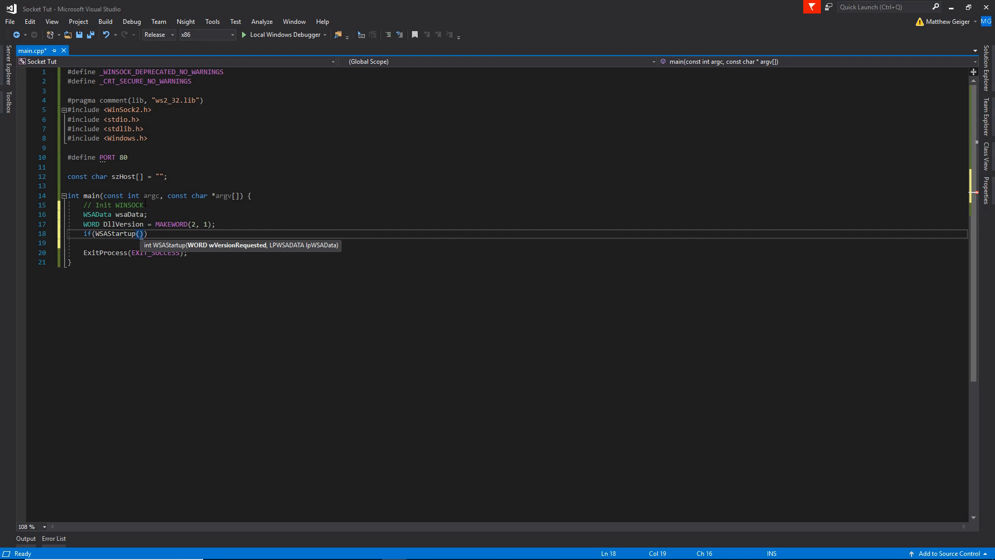
type("DllVersion")
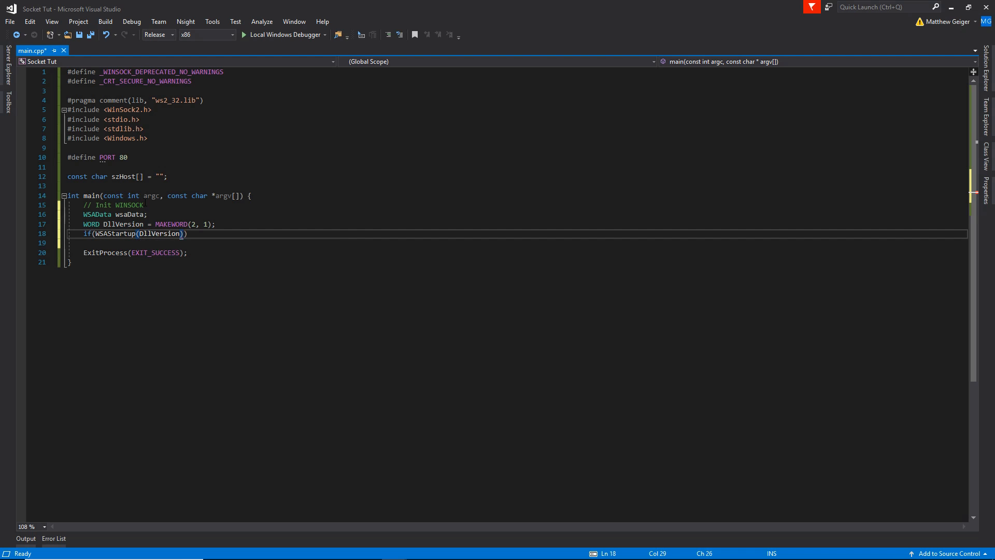
type(", &")
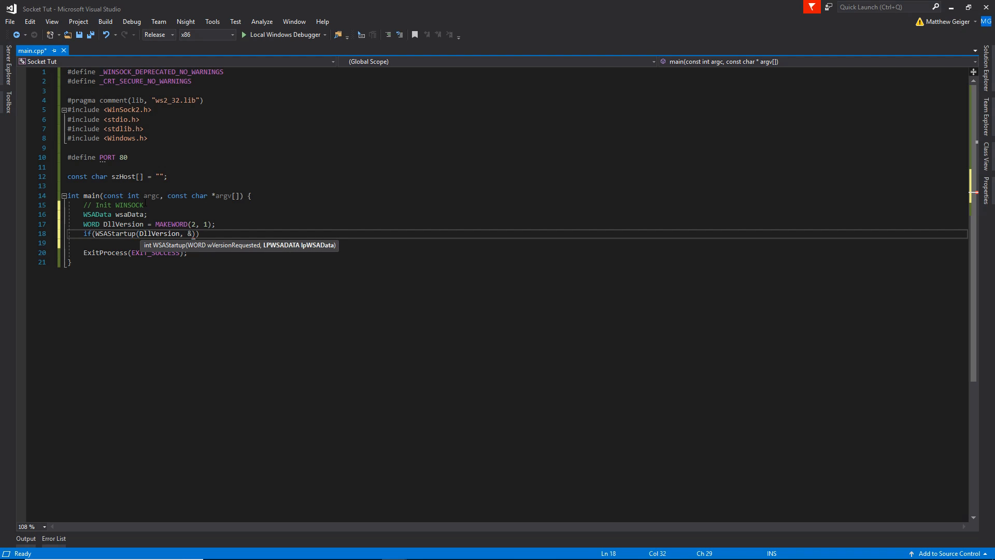
type("wsa")
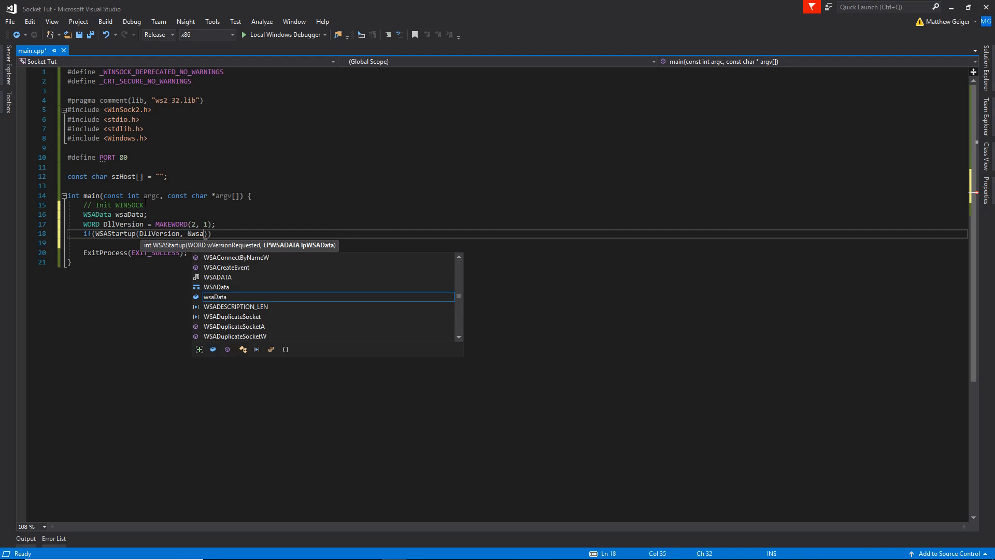
key("Tab")
key("End")
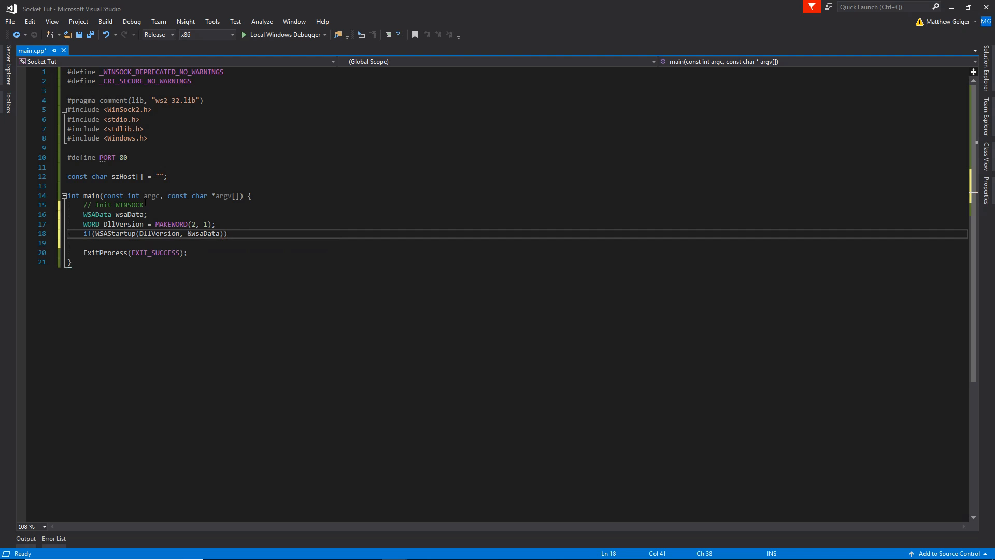
key("Left")
type("!")
type("= 0) ")
type("{")
key("Return")
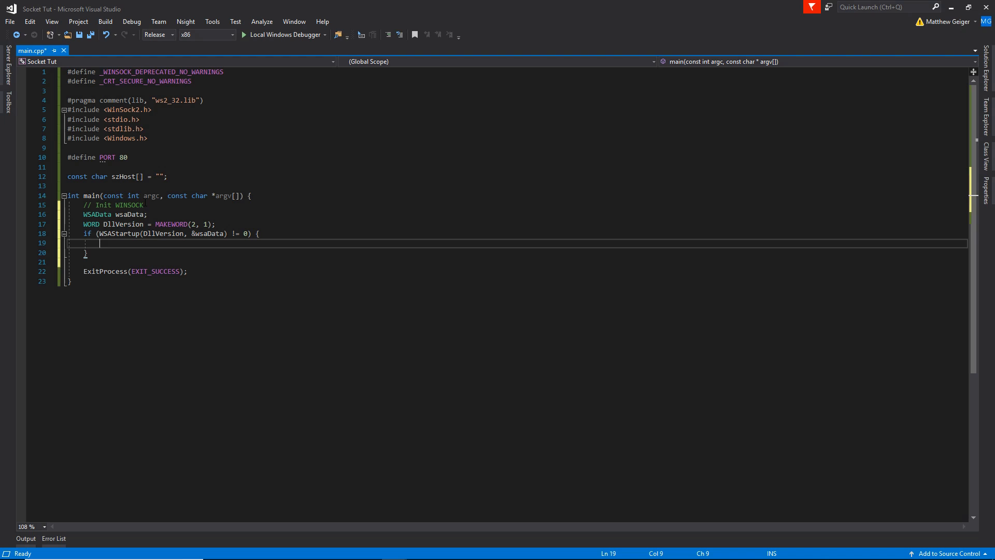
key("ctrl+z")
key("ctrl+z")
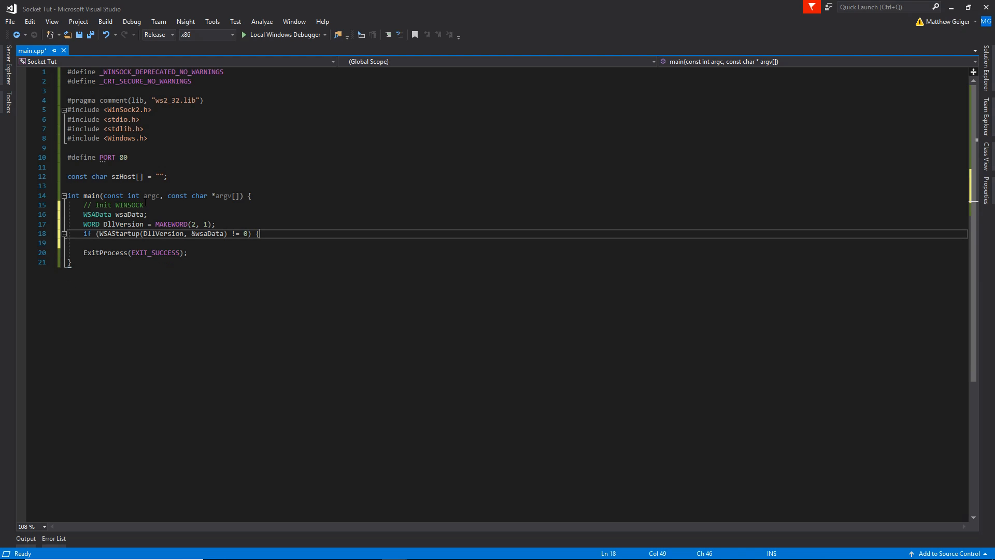
key("ctrl+z")
Exit with ExitProcess(EXIT_FAILURE) under the startup check and save the file.
key("Return")
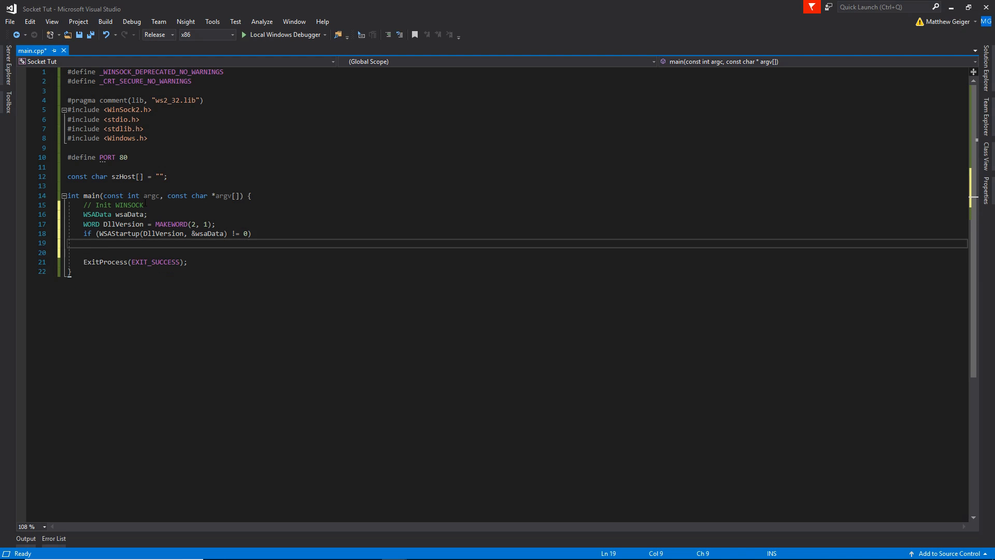
type("ExitProc")
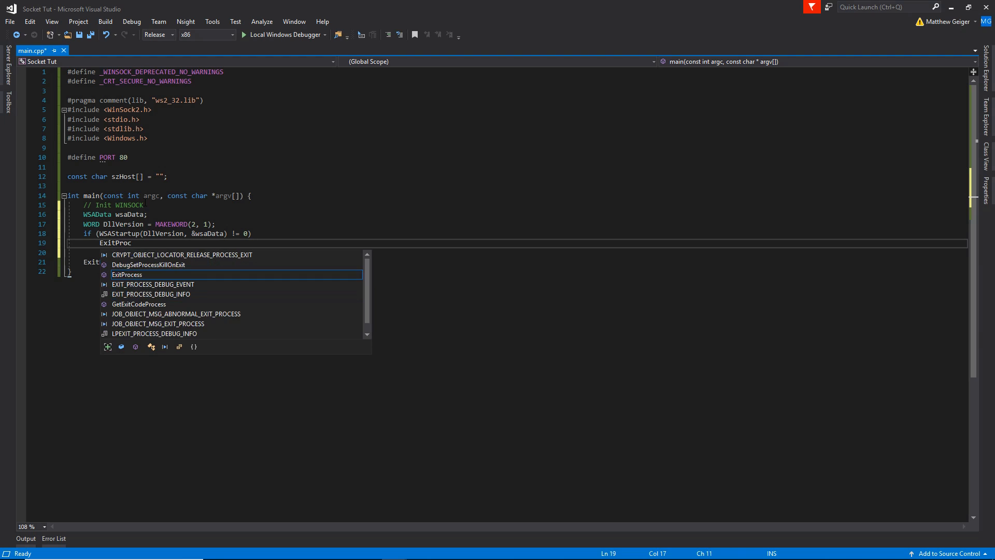
key("Tab")
type("(EXIT")
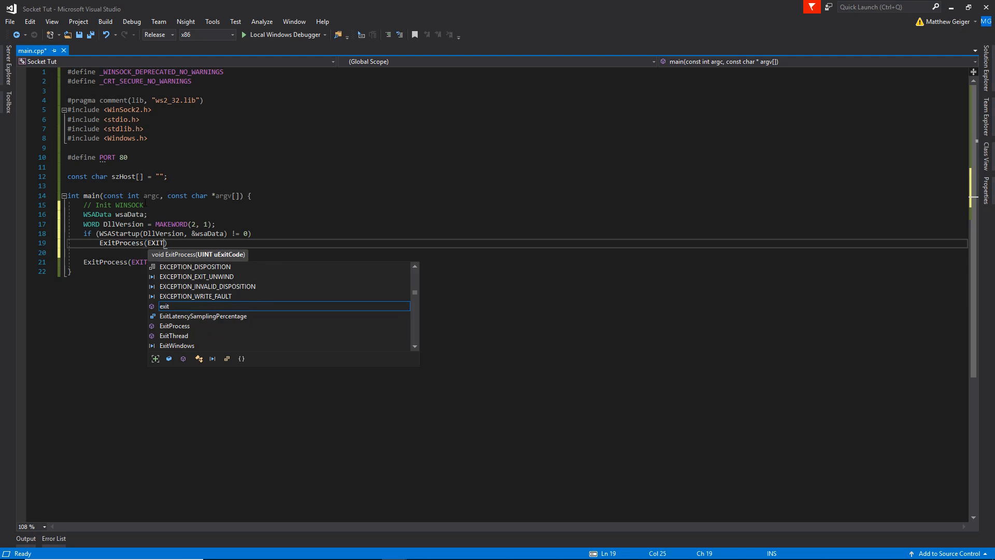
type("_F")
key("Tab")
type(")")
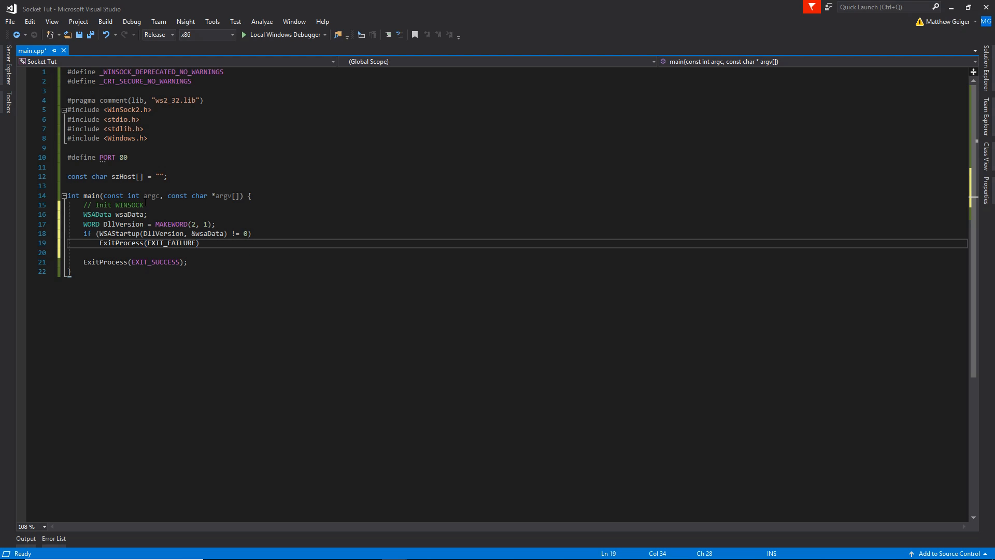
type(";")
key("ctrl+s")
key("Return")
key("Return")
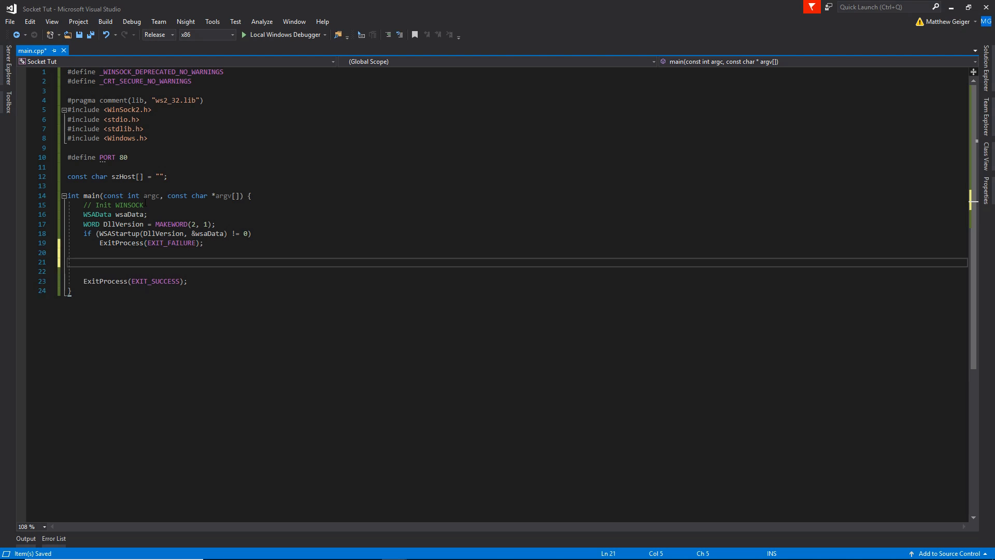
type("SOC")
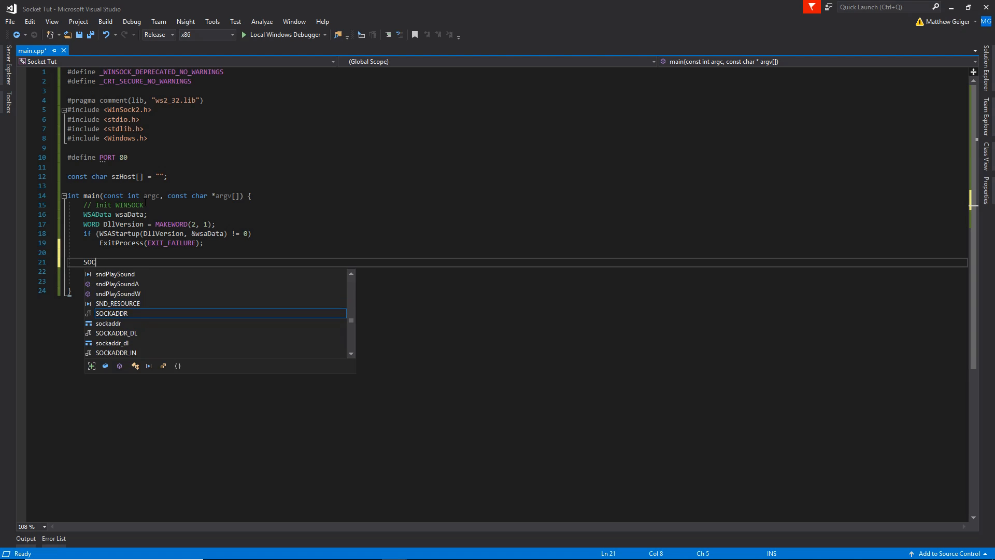
type("KET")
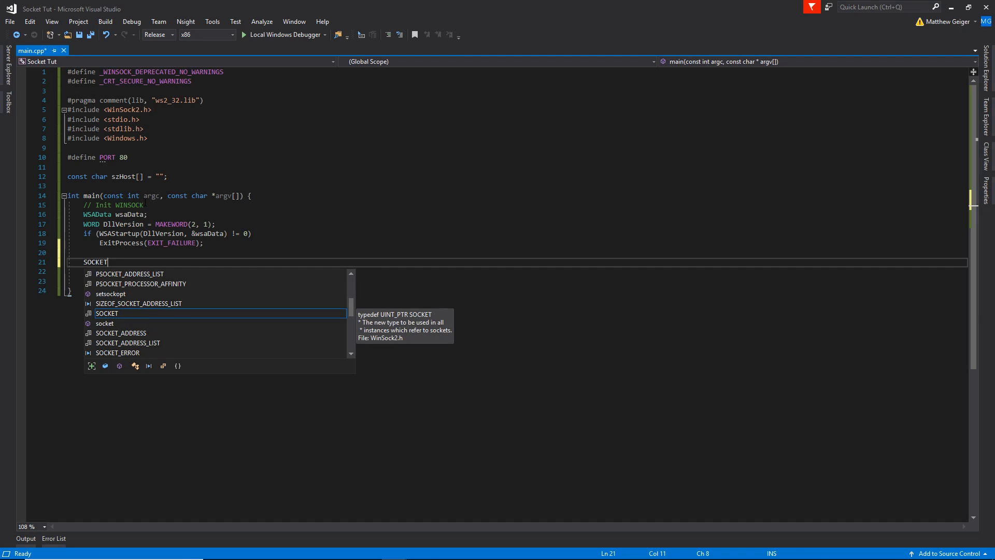
Replace the typed SOCKET with a // Create Socket comment and start a line below it.
key("BackSpace")
key("BackSpace")
key("BackSpace")
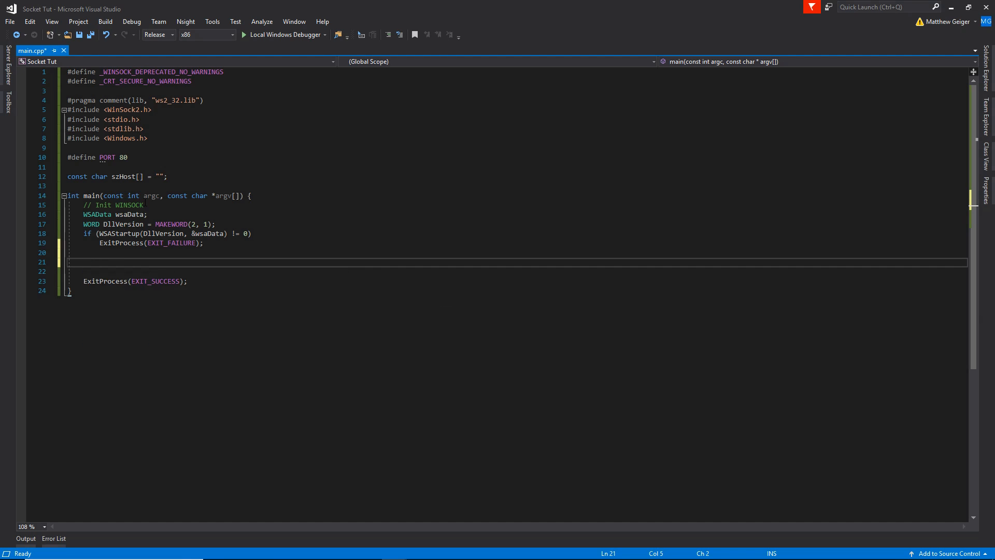
type("// Create ")
type("Socket")
key("Return")
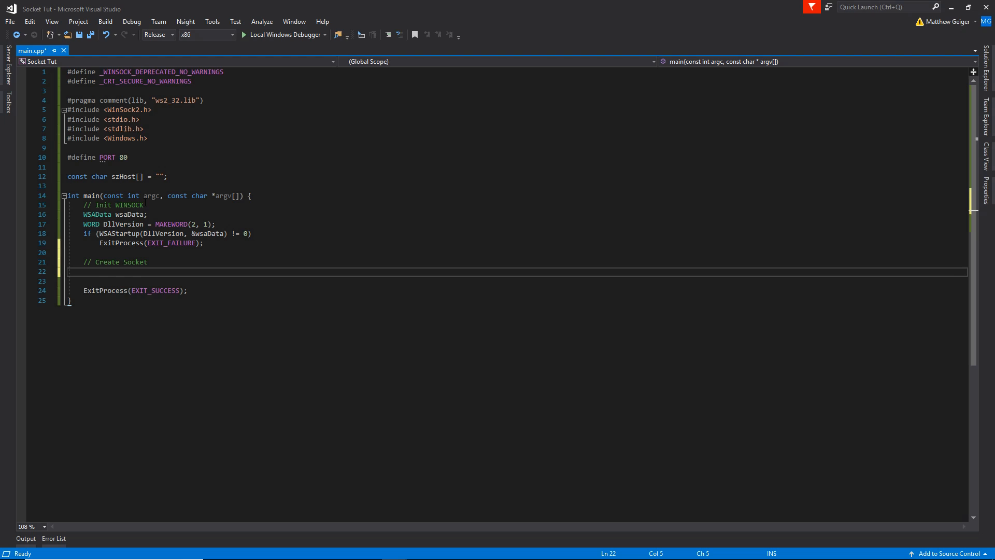
type("SOCKET ")
type("sock ")
type("= socket(")
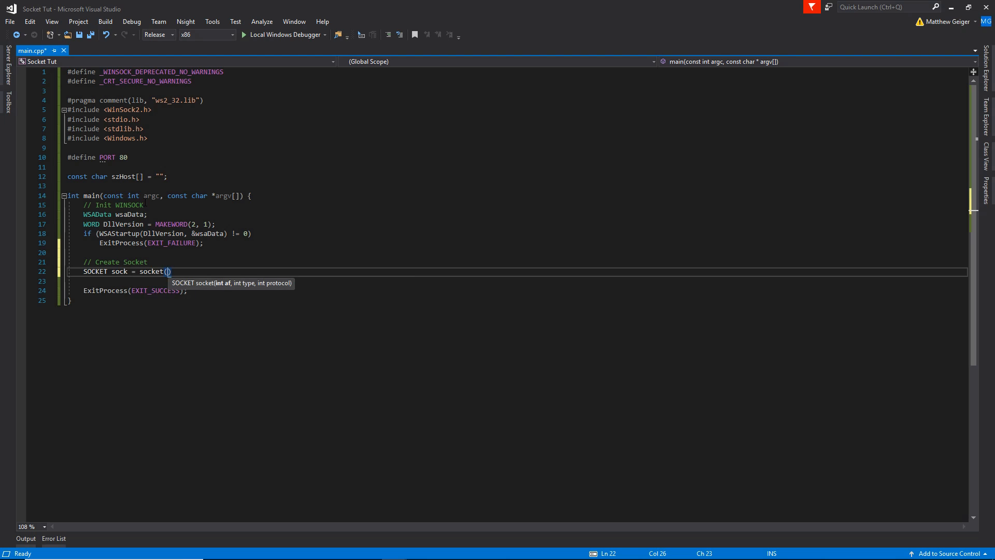
type("AF_")
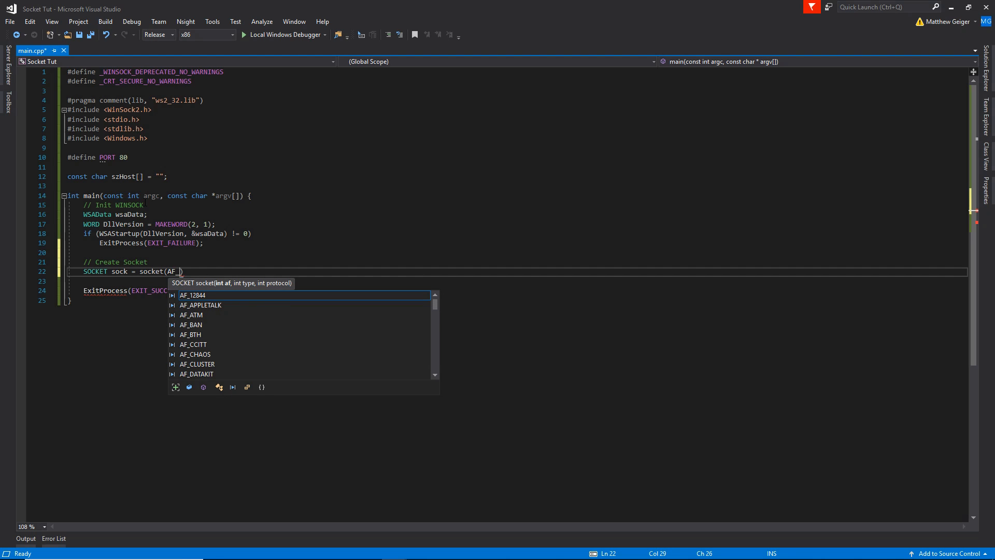
type("IN")
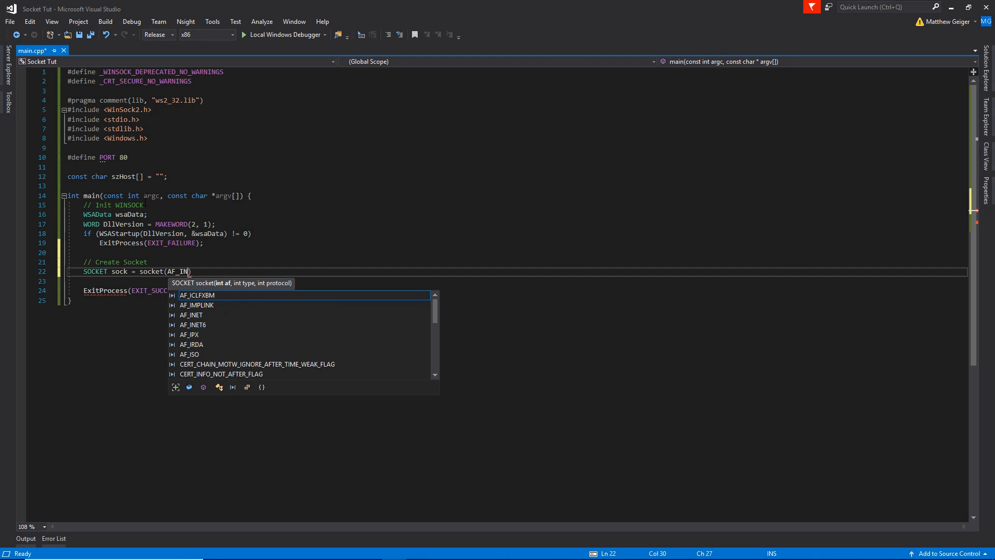
type("ET, ")
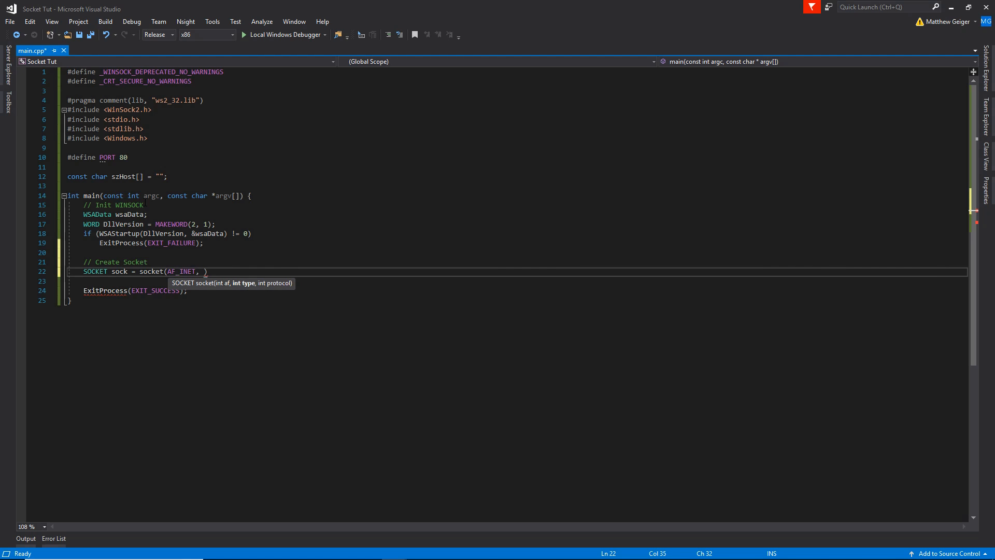
type("SOCK")
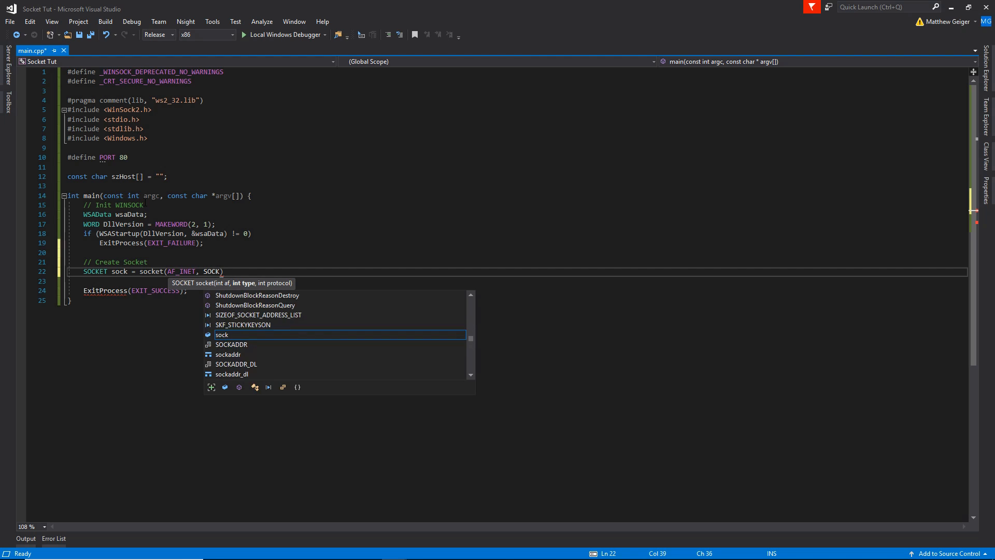
type("_STREA")
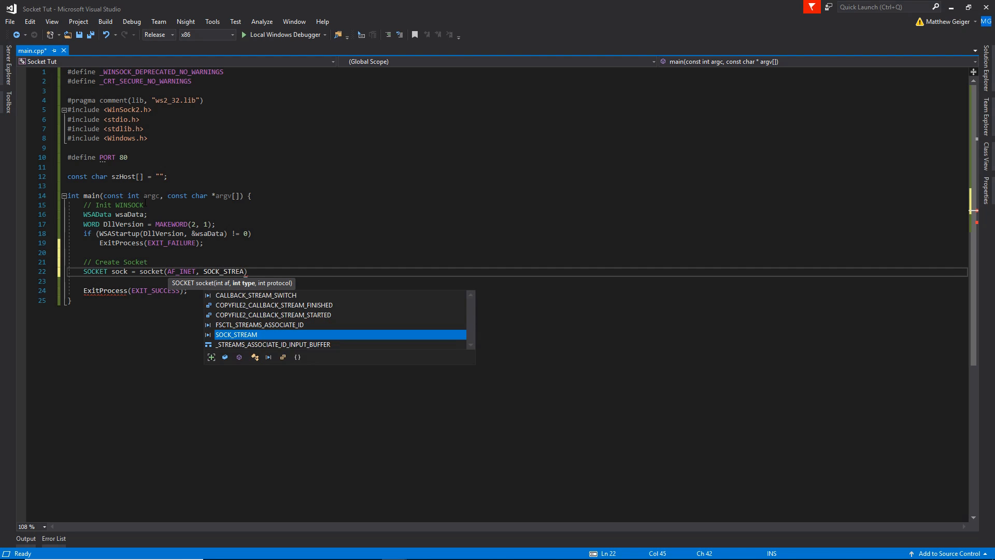
Finish the call as socket(AF_INET, SOCK_STREAM, 0); and review its arguments.
key("Tab")
type(", ")
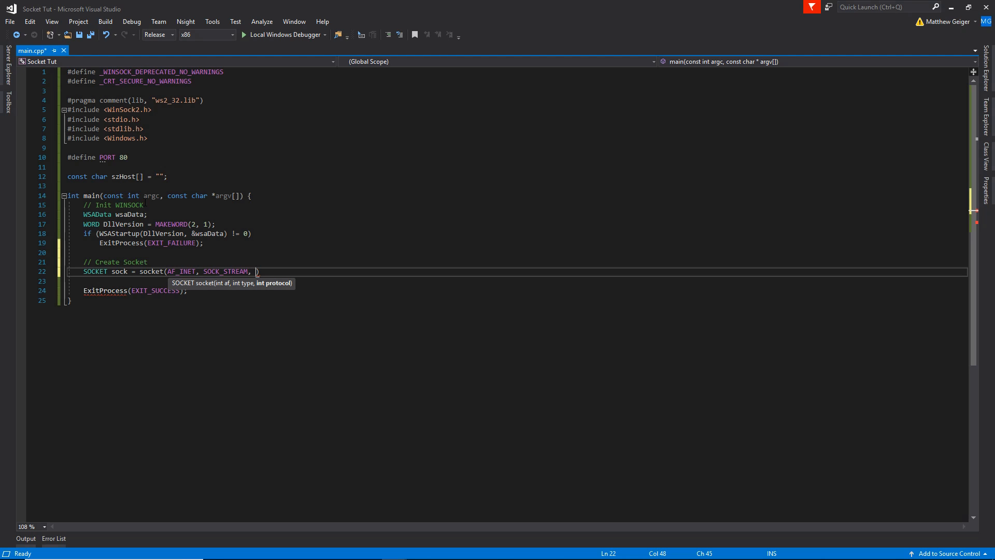
type("0)")
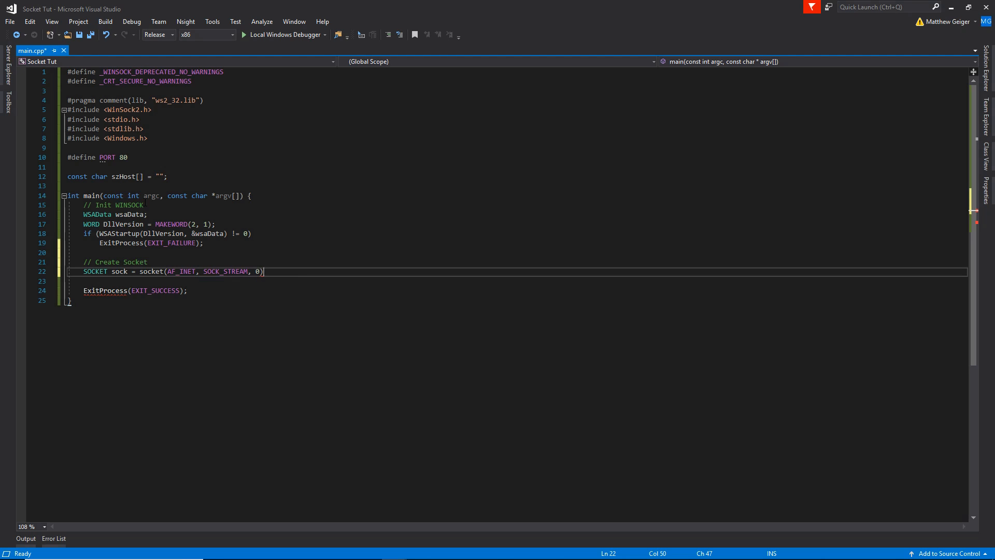
type(";")
key("Left")
key("Left")
key("Left")
key("ctrl+shift+Left")
key("Left")
key("Left")
key("Left")
key("Left")
key("Left")
key("Left")
key("ctrl+shift+Left")
key("ctrl+shift+Left")
key("ctrl+shift+Right")
key("shift+Right")
key("Right")
key("Right")
key("Right")
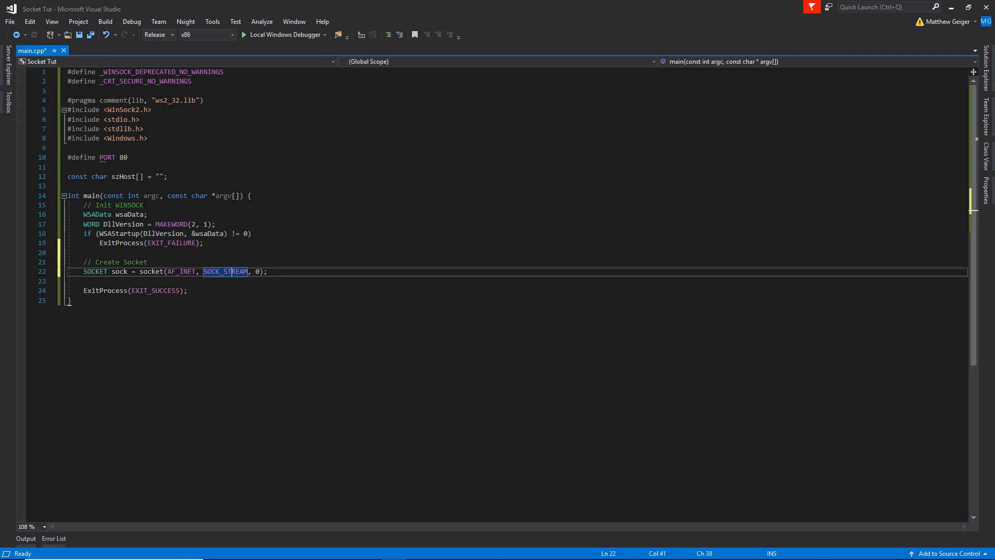
key("Right")
key("Left")
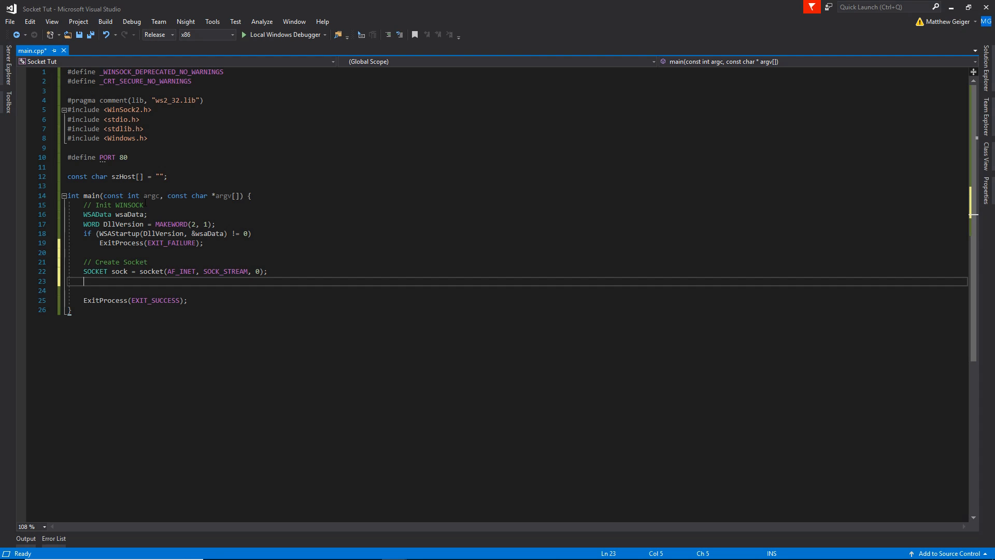
type("if (")
type("sock < 0")
type(")")
Write if (sock < 0) followed by ExitProcess(EXIT_FAILURE); and a blank line.
key("Return")
type("E")
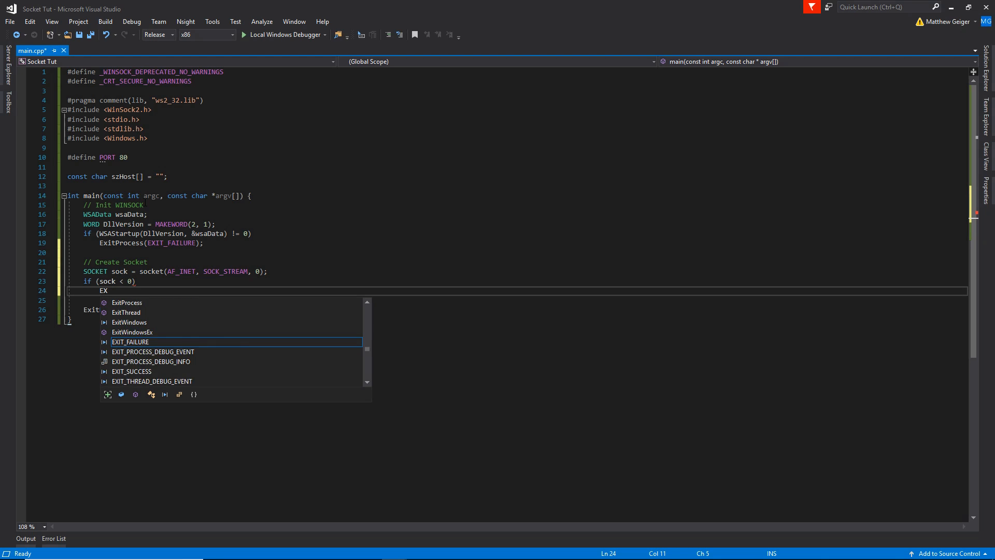
type("xitProc")
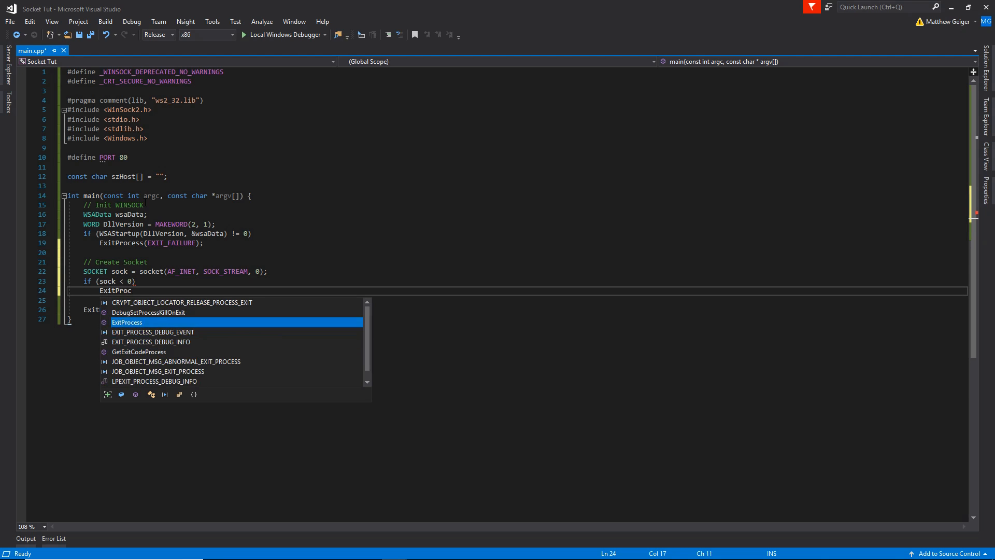
type("ess(EXIT")
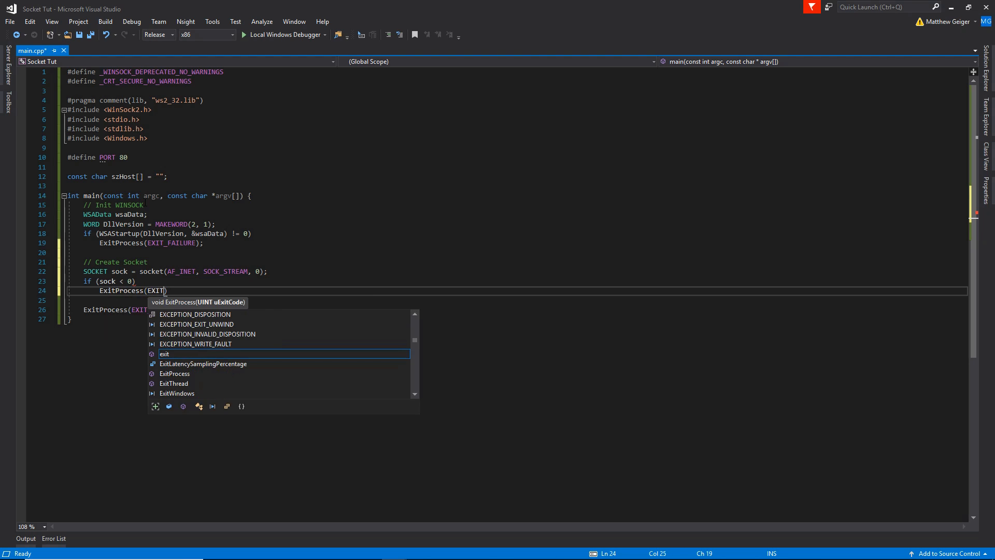
type("_FAI")
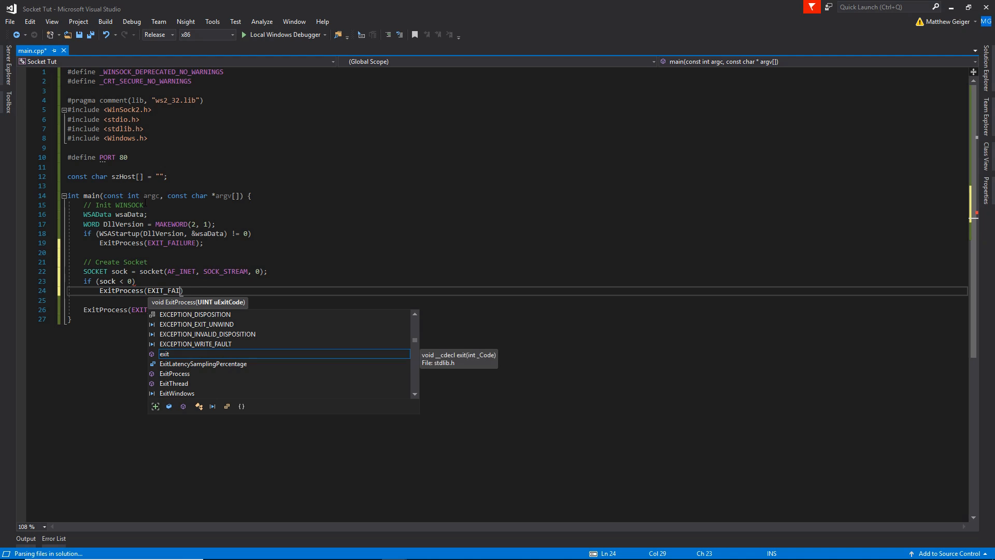
type("LURE)")
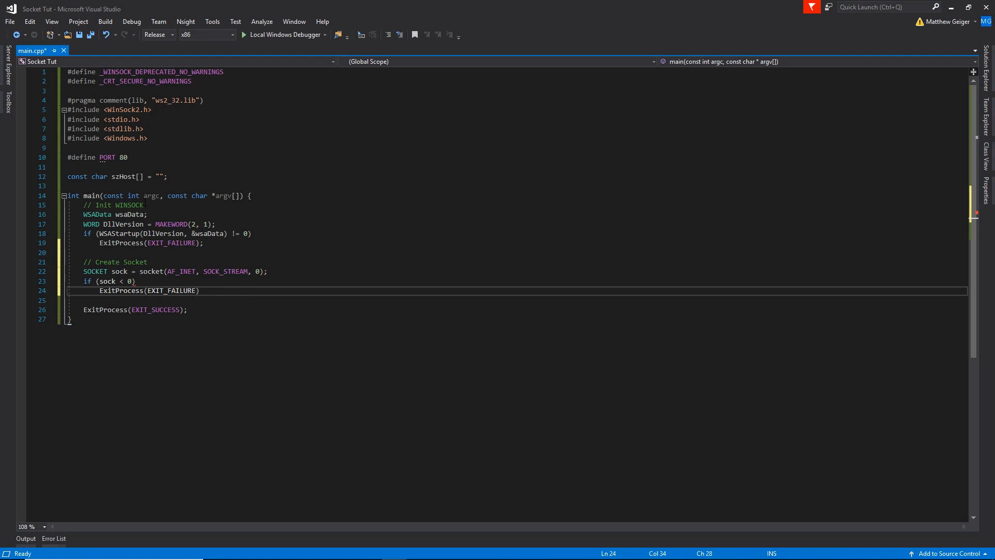
type(";")
key("Return")
key("Return")
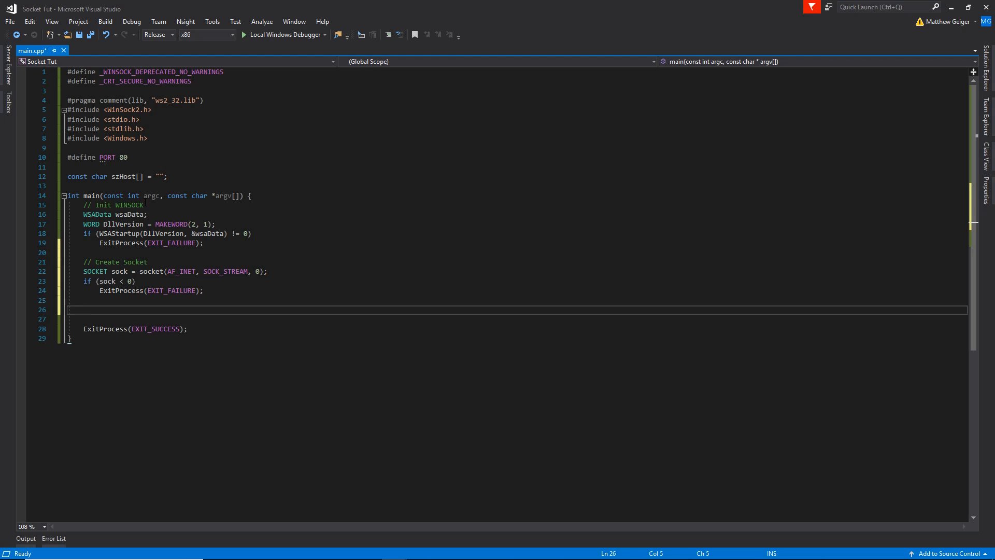
type("// Get ")
type("server in")
type("fo")
Save main.cpp after adding the // Get server info comment.
key("ctrl+s")
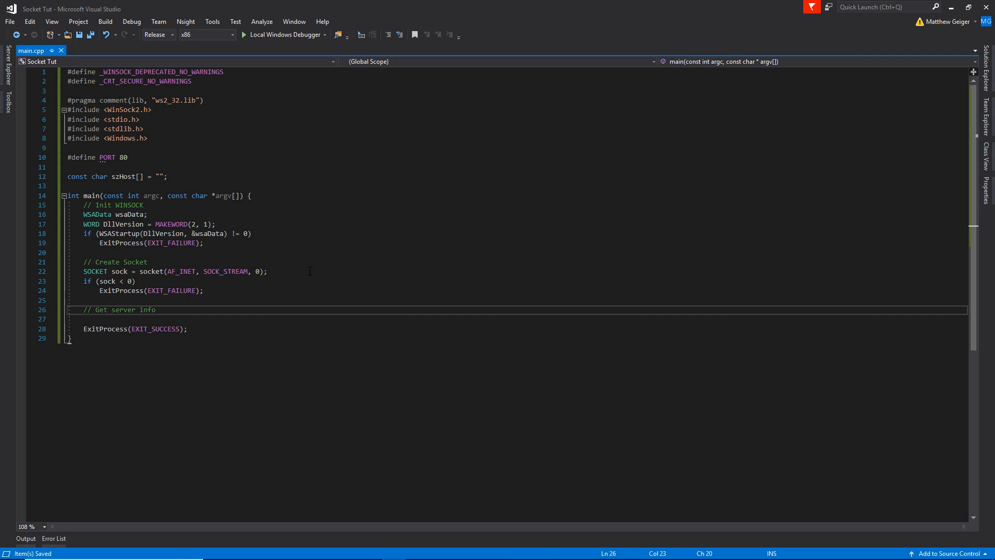
Bring up the HOSTENT article in Microsoft Docs and review its structure definition.
left_click(368, 550)
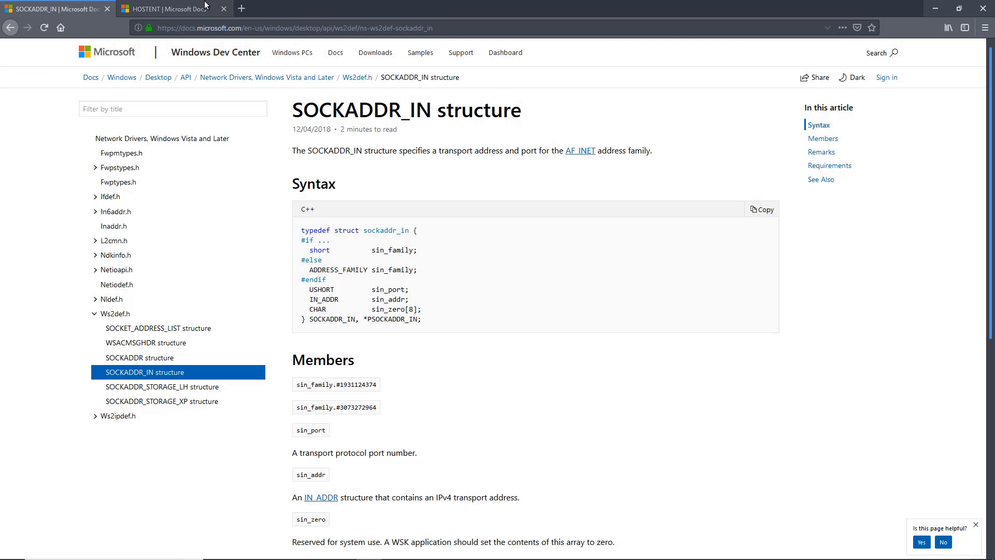
left_click(201, 12)
left_click_drag(294, 57, 383, 57)
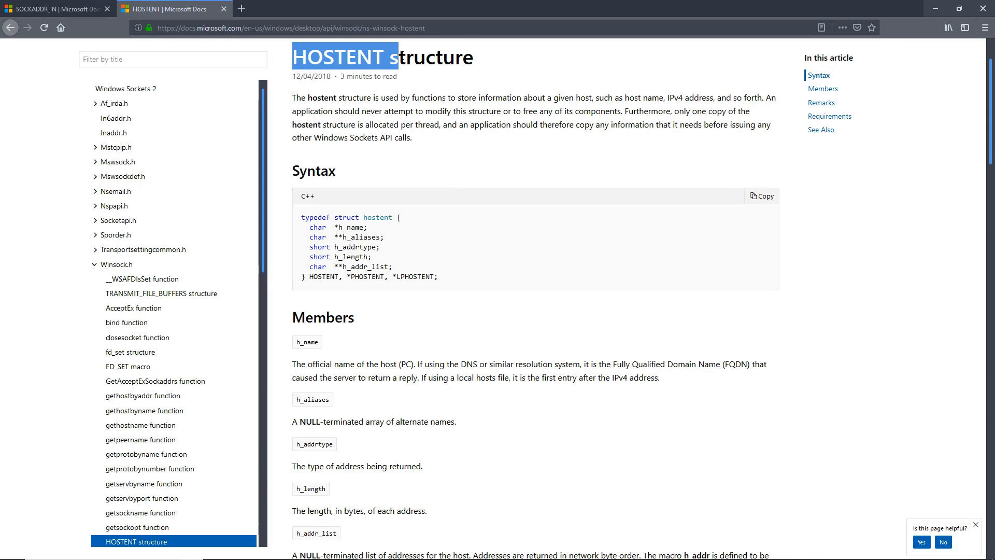
left_click(439, 112)
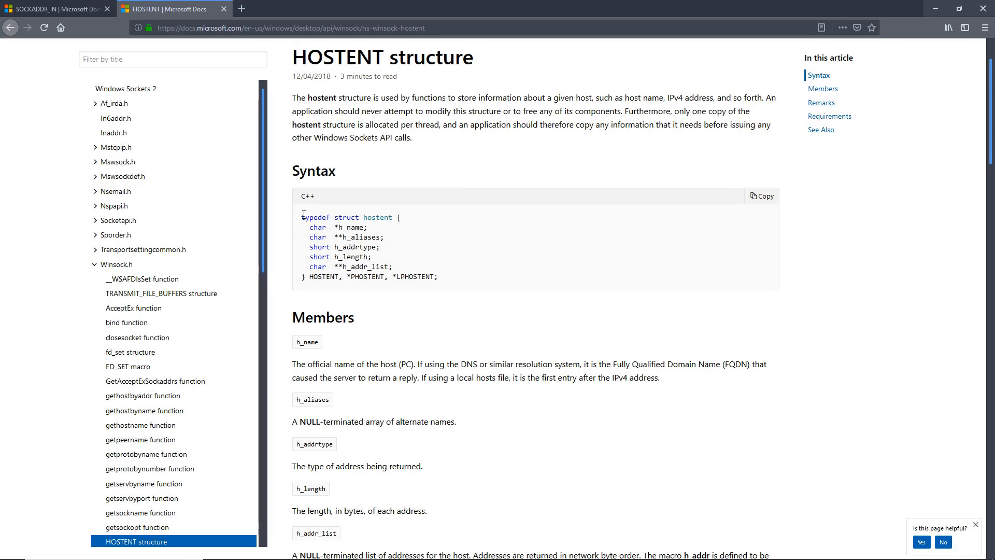
mouse_move(299, 217)
left_mouse_down()
mouse_move(387, 277)
mouse_move(440, 278)
left_mouse_up()
left_click(459, 300)
Highlight the h_name and h_addr_list member lines of the hostent structure.
left_click_drag(368, 228, 302, 226)
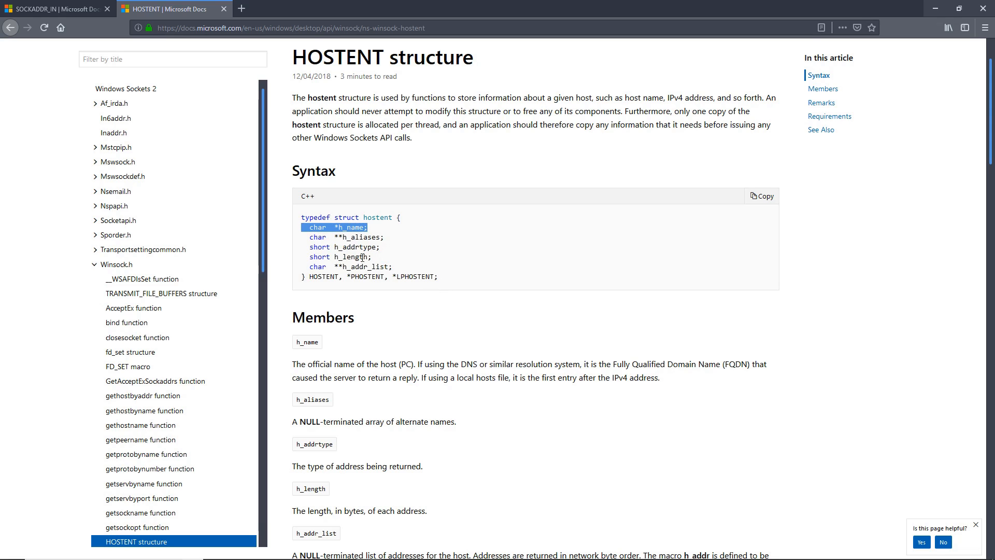
left_click(362, 258)
left_click_drag(405, 266, 314, 267)
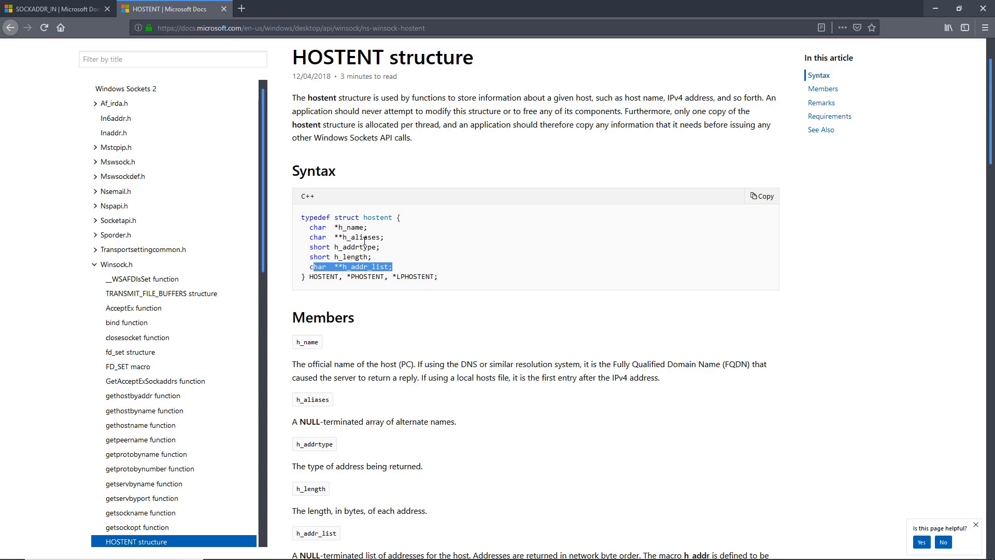
scroll(490, 245, "down", 3)
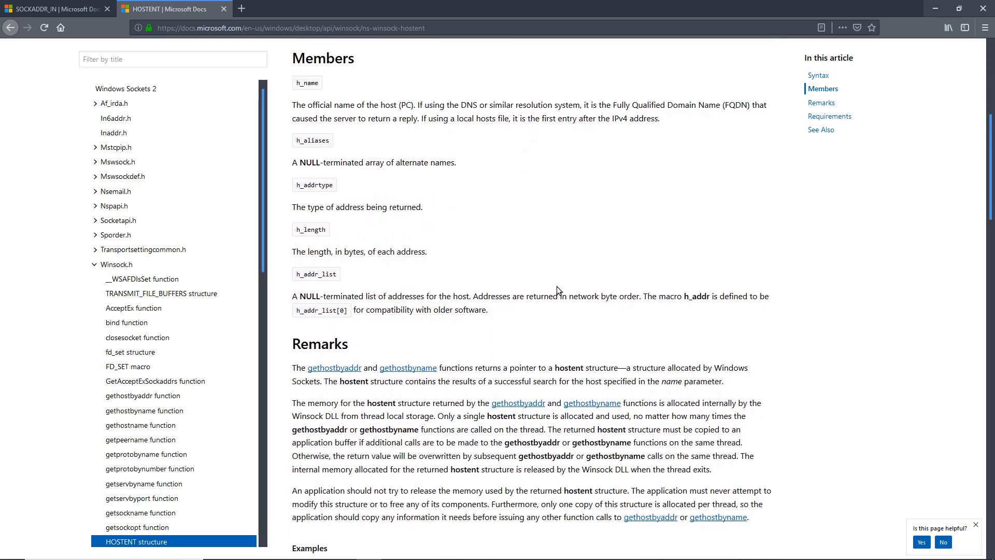
scroll(369, 244, "up", 3)
left_click(438, 225)
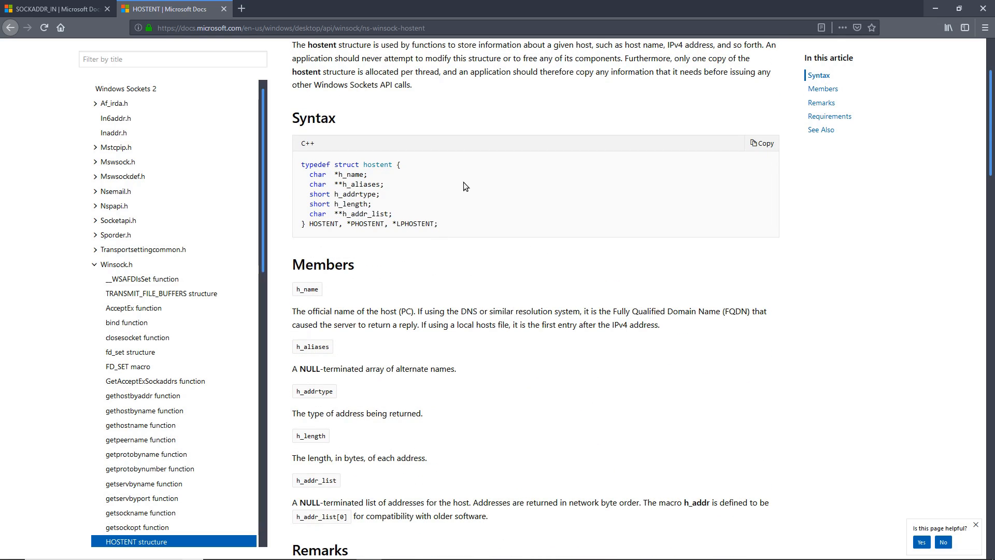
left_click_drag(392, 213, 310, 214)
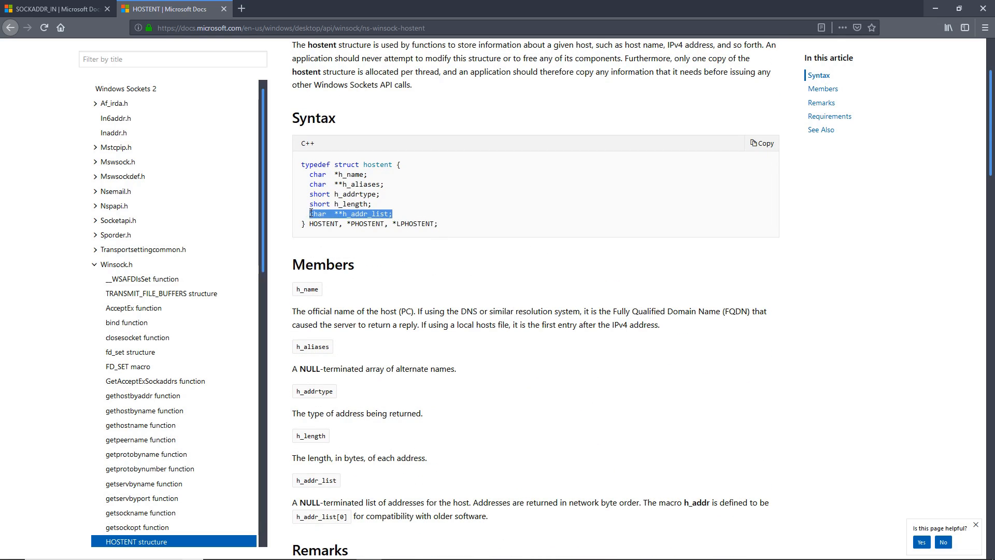
Return to main.cpp and add HOSTENT *host = gethostbyname(szHost); under the Get server info comment.
left_click(933, 5)
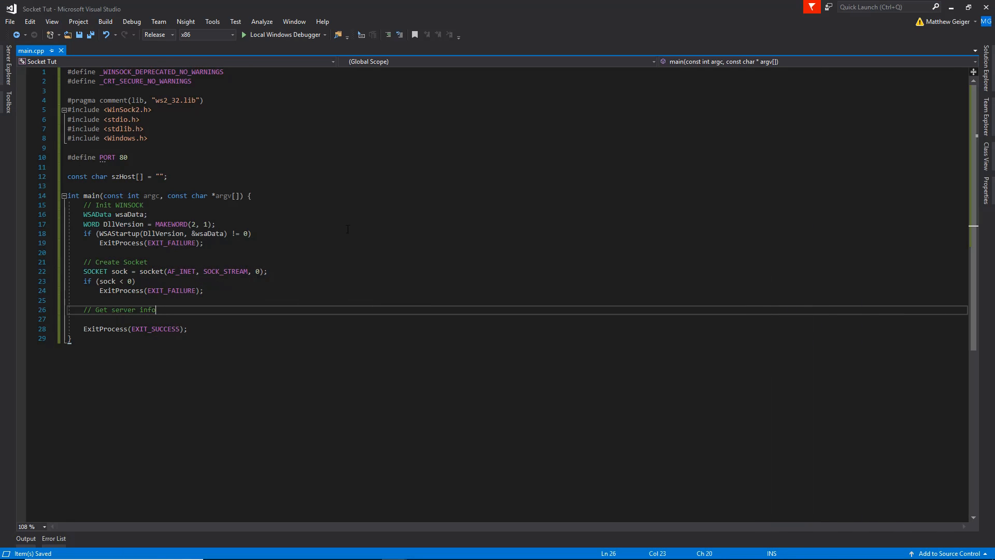
key("Return")
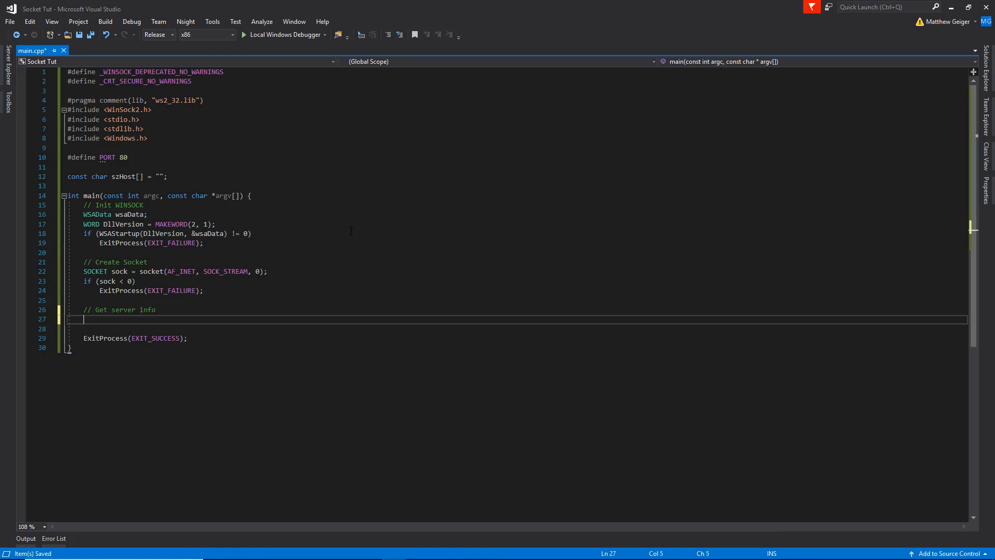
type("s")
key("BackSpace")
type("HOSTENT *")
type("host ")
type("= g")
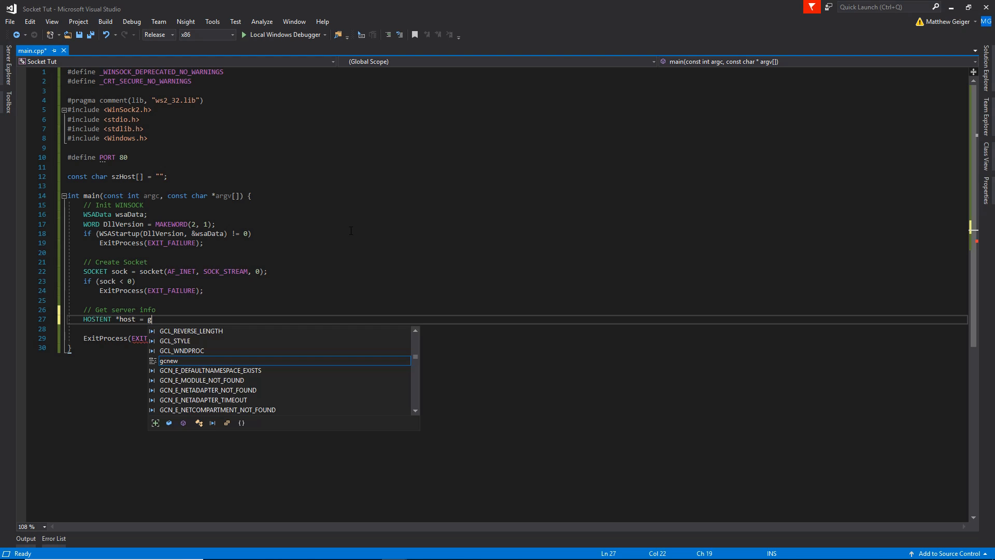
type("ethostby")
key("Down")
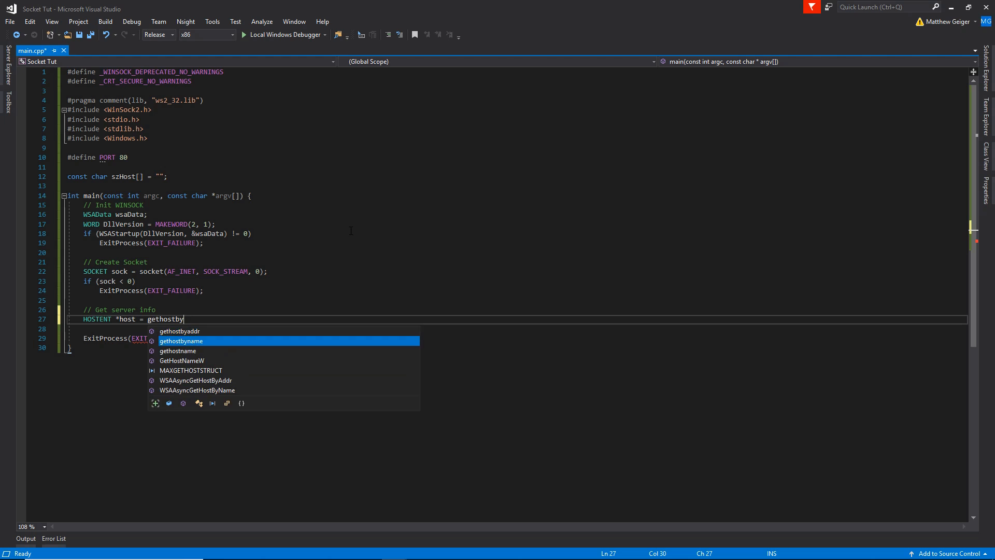
key("Tab")
type("(s")
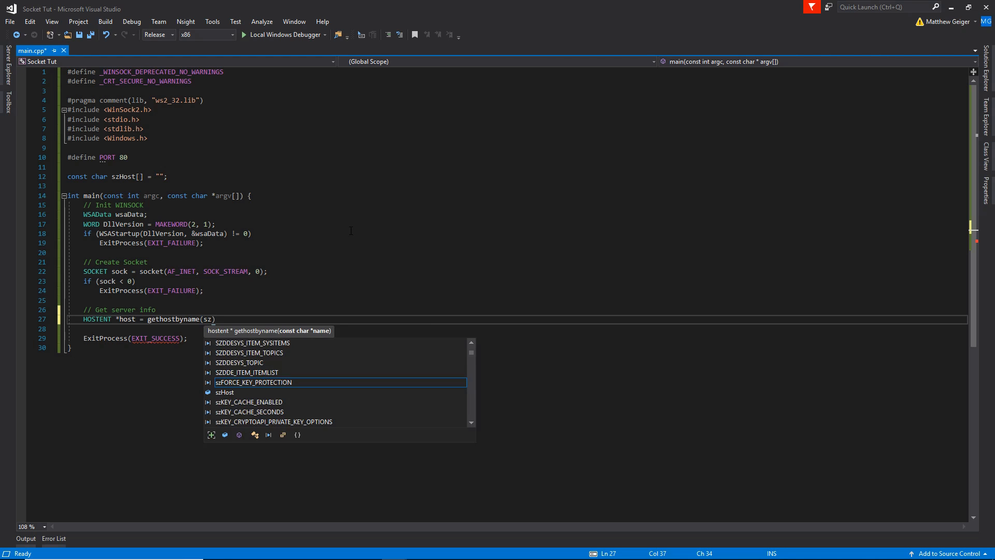
type("zHost);")
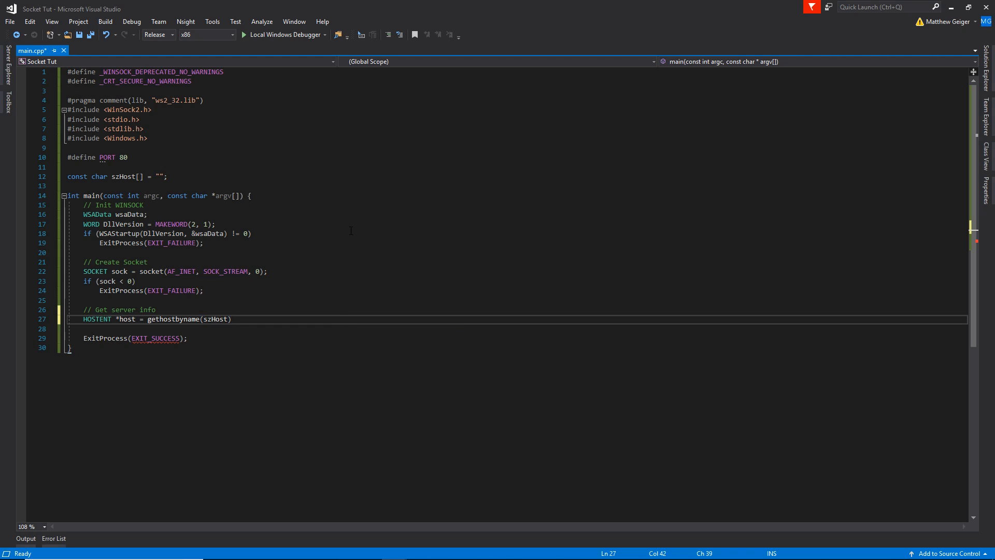
key("Return")
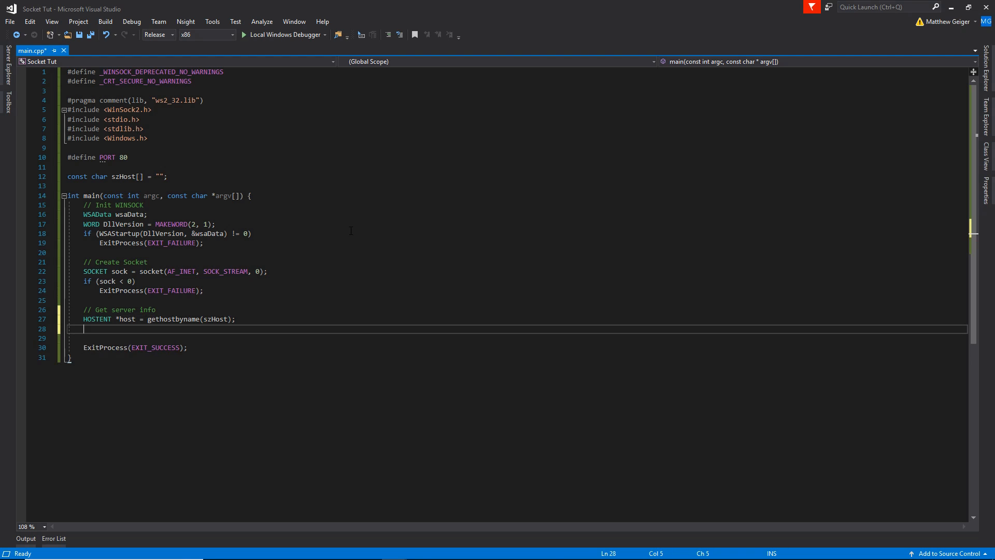
type("Zer")
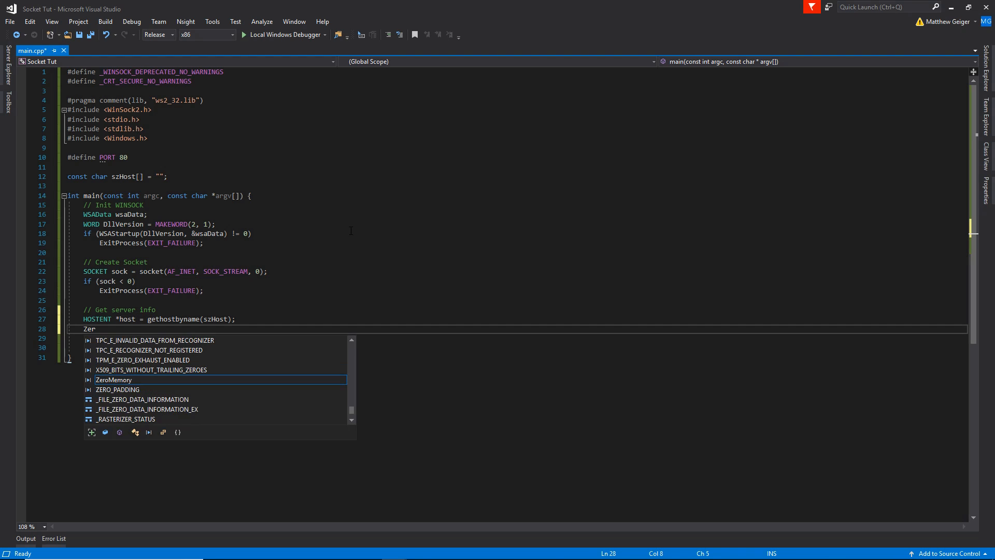
type("oM")
Try a ZeroMemory call, delete it again, and leave blank lines below the host lookup.
key("Tab")
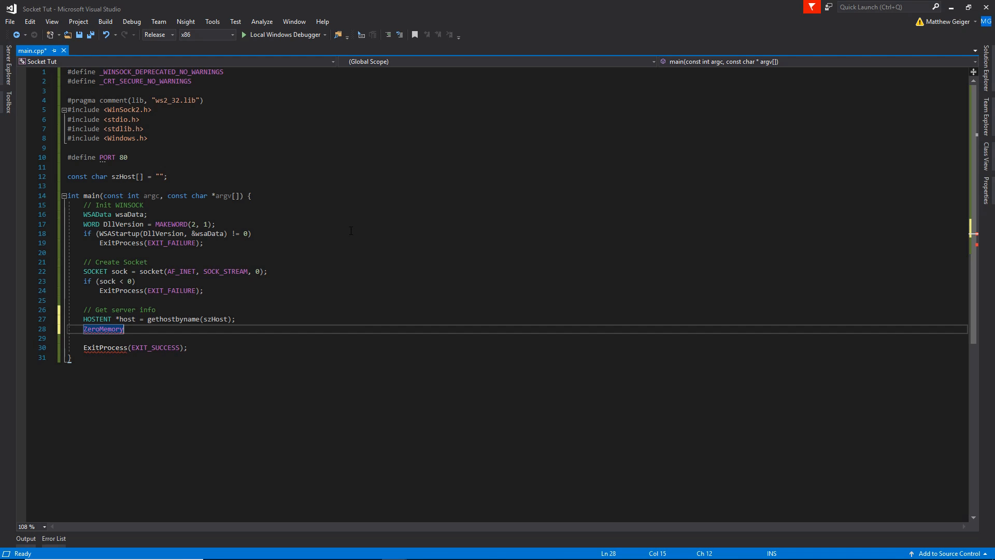
key("BackSpace")
key("BackSpace")
key("BackSpace")
key("BackSpace")
key("BackSpace")
key("BackSpace")
key("BackSpace")
key("BackSpace")
key("BackSpace")
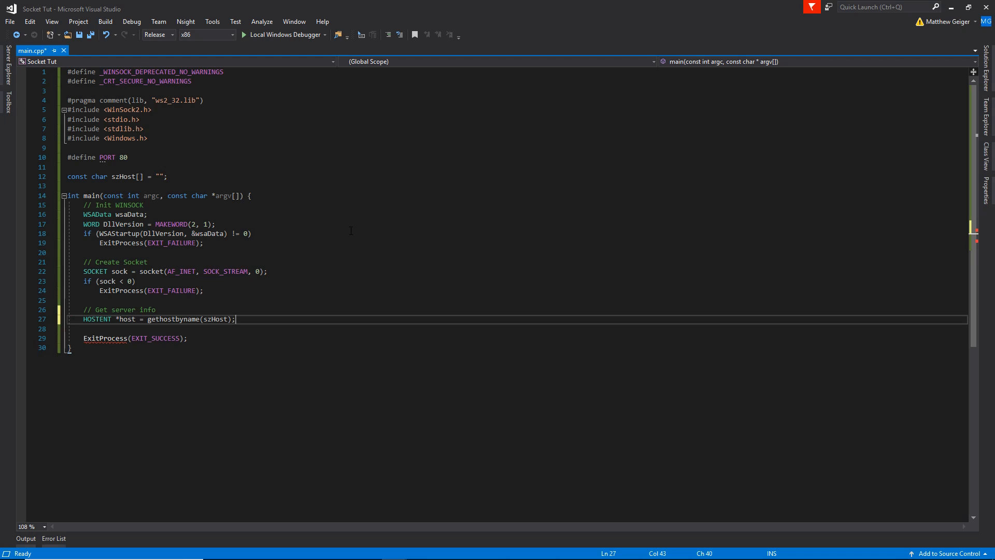
key("Up")
key("Down")
key("Down")
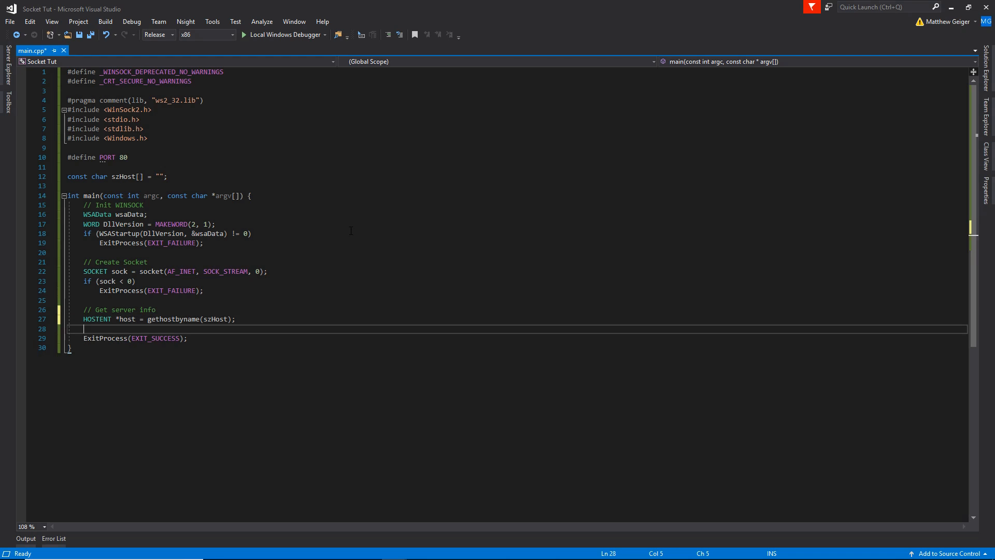
key("Return")
key("Up")
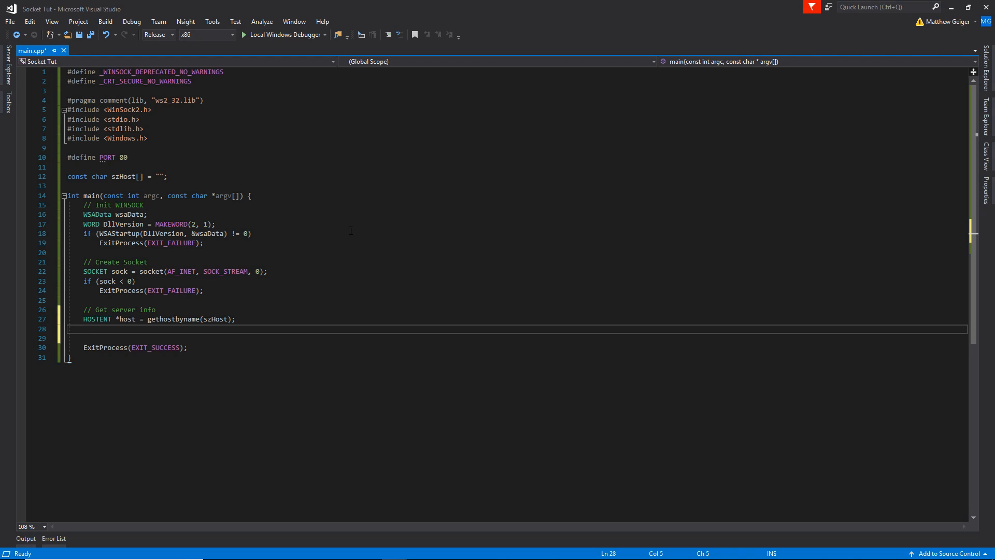
type("if(")
type("host  == ")
type("nullptr)")
Add if (host == nullptr) with ExitProcess(EXIT_FAILURE); as its body.
key("Return")
type("Exi")
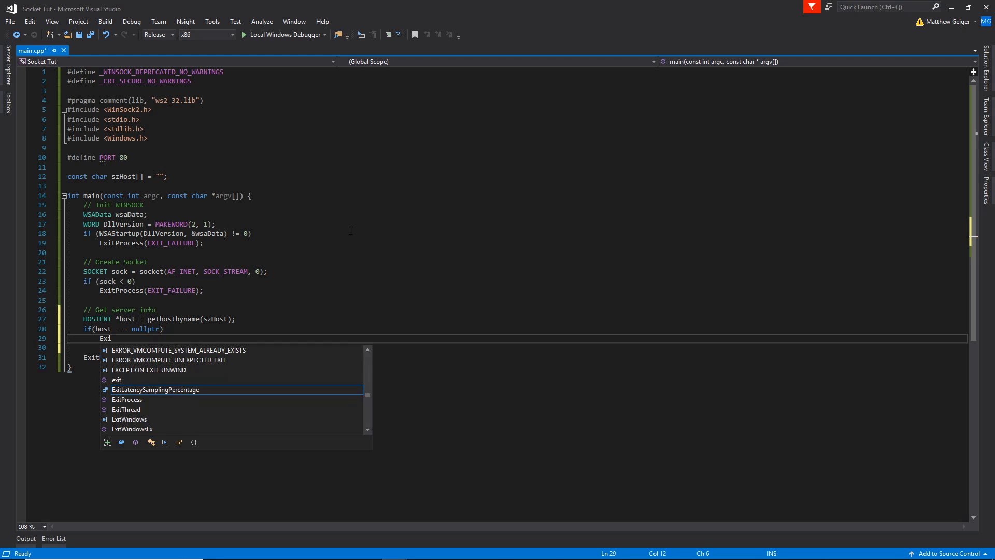
type("tProc")
key("Tab")
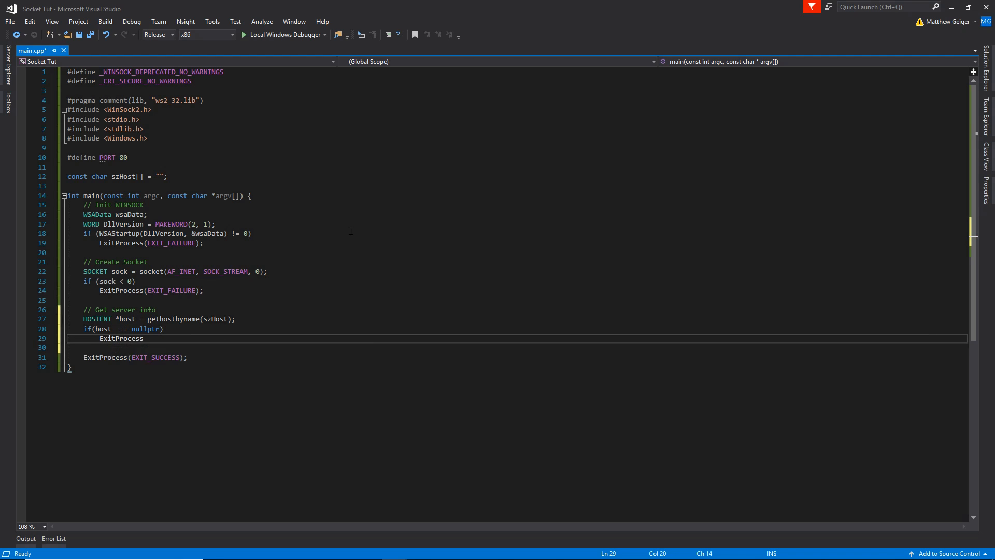
type("(EXIT_")
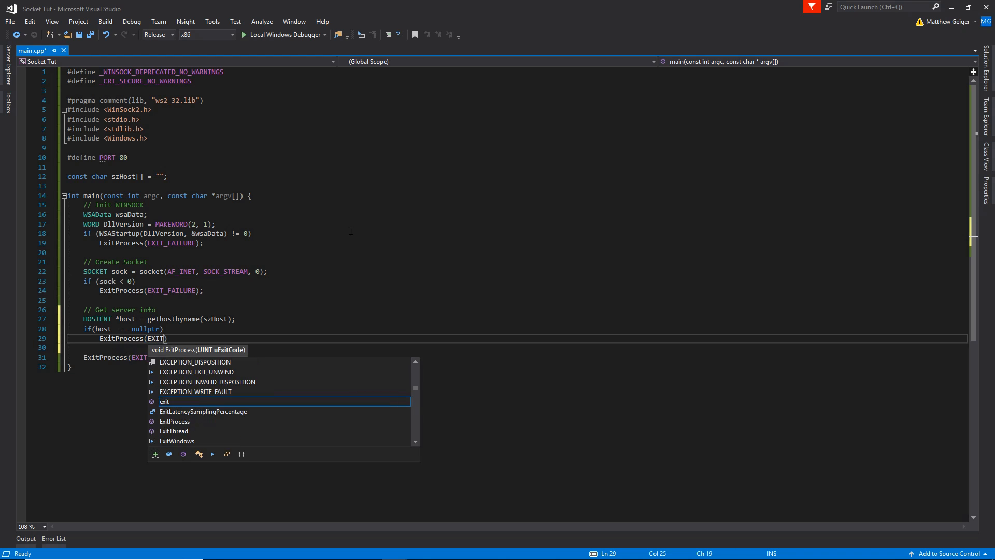
type("FAI")
key("Tab")
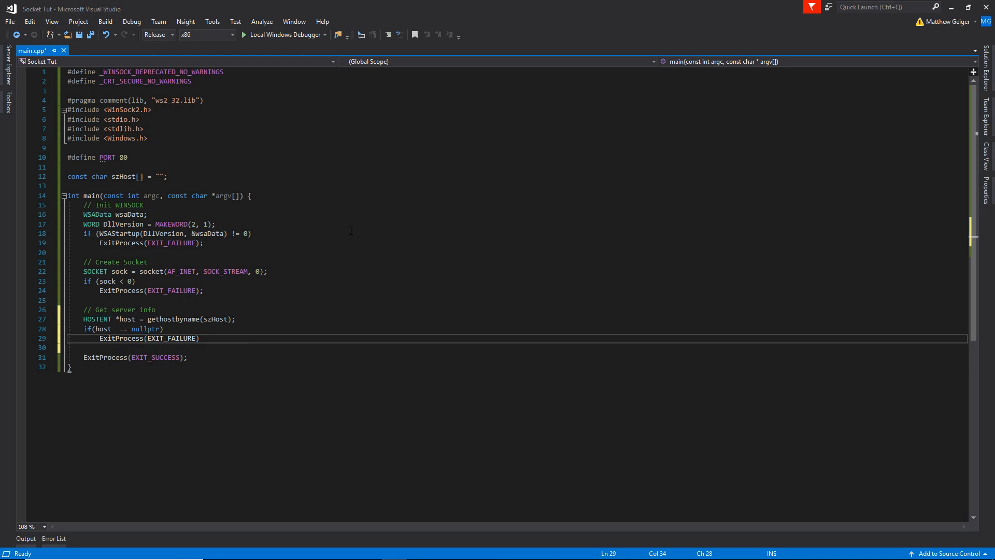
type(";")
key("Return")
key("Return")
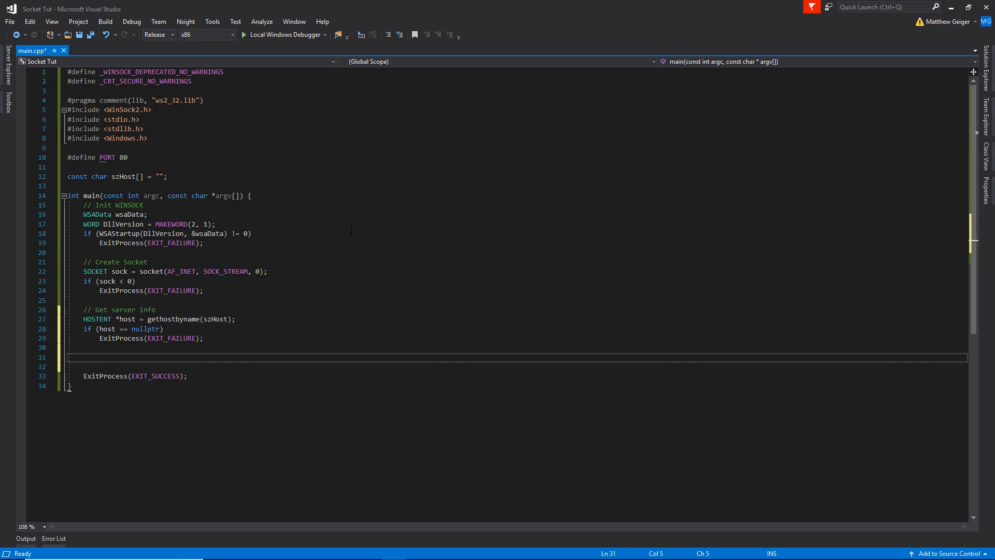
type("// Defin")
type("e server inf")
type("o")
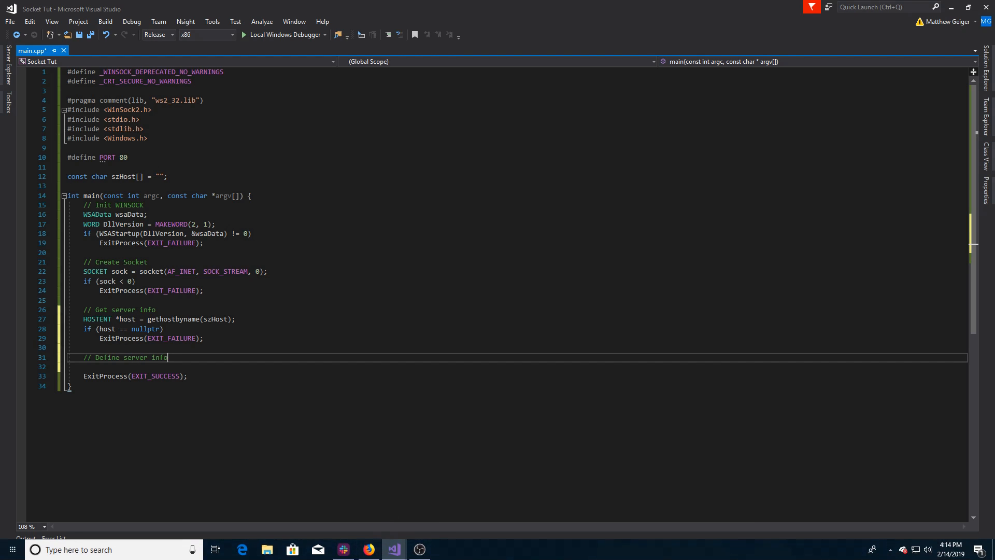
Review sin_family, sin_port and sin_addr on the SOCKADDR_IN page, then minimize the browser.
left_click(368, 548)
left_click(52, 9)
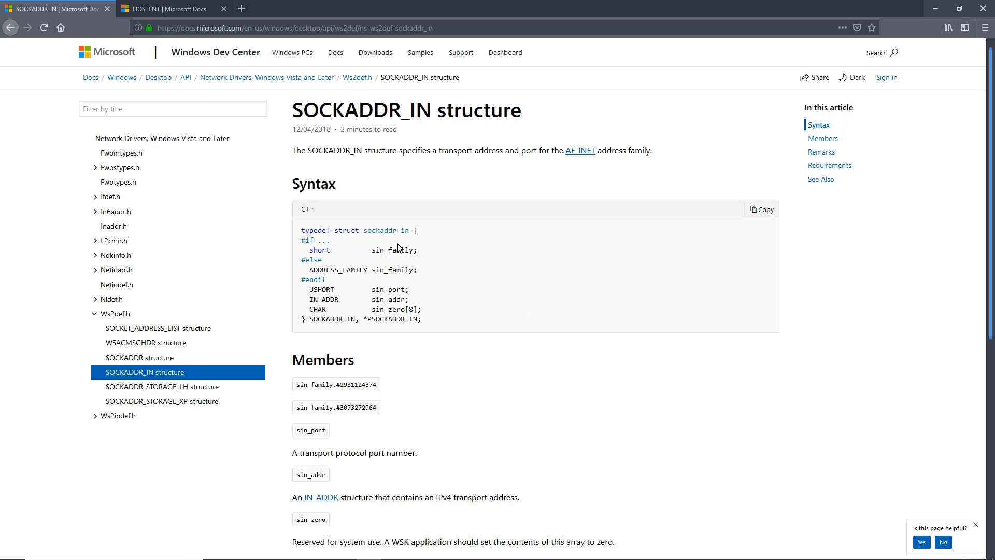
mouse_move(308, 251)
left_mouse_down()
mouse_move(384, 253)
mouse_move(300, 251)
left_mouse_up()
left_click_drag(364, 290, 301, 290)
left_click_drag(411, 300, 317, 300)
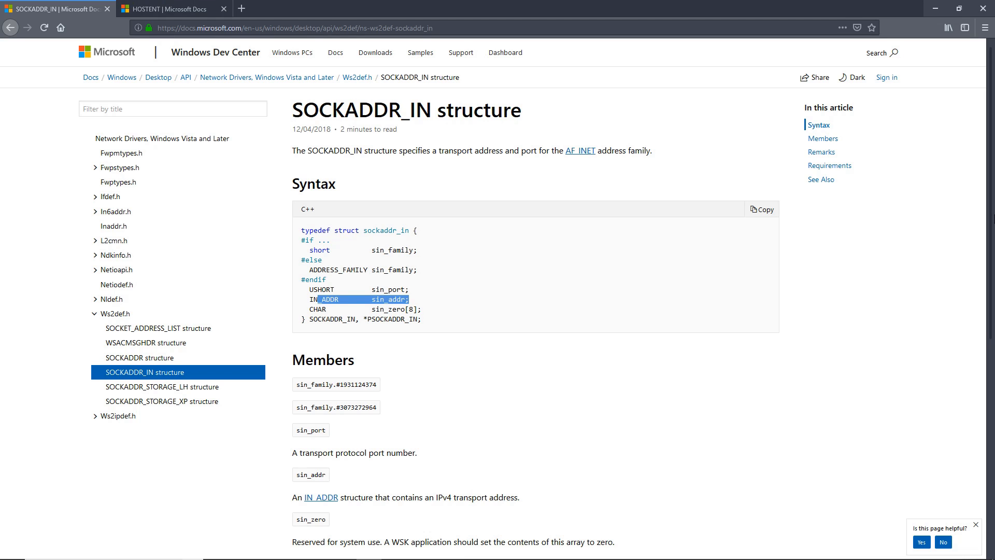
left_click(936, 7)
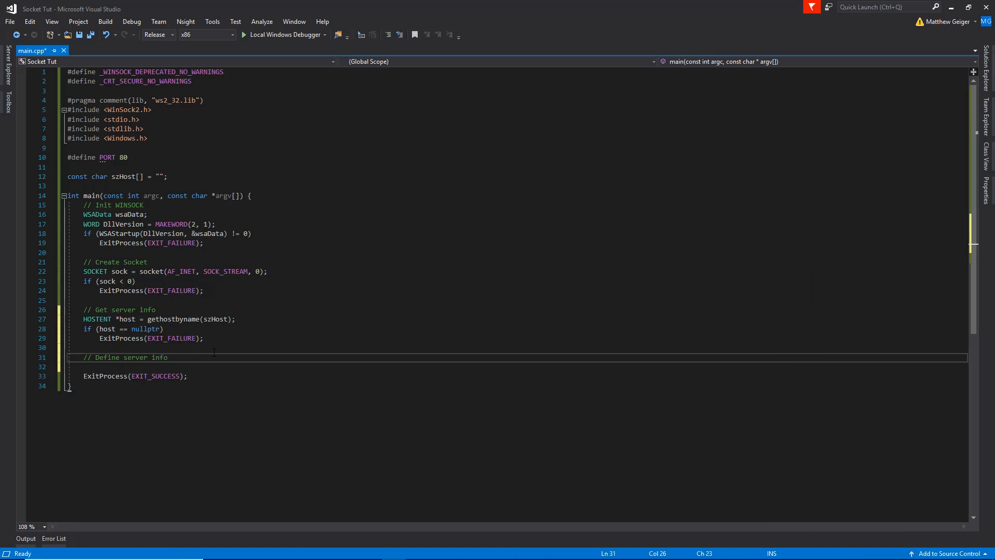
Declare SOCKADDR_IN sin; and zero it with ZeroMemory(&sin, sizeof(sin));.
key("Return")
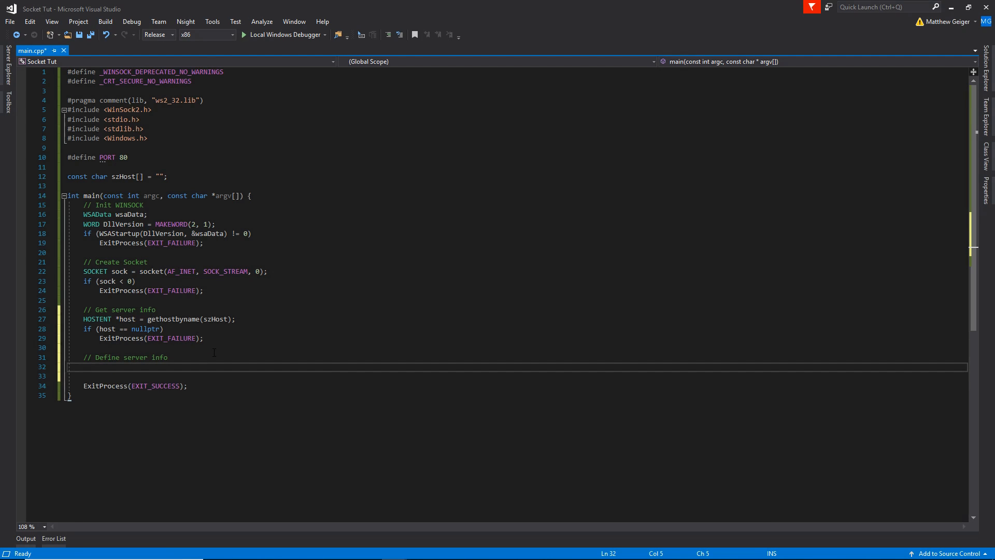
type("SOCKADDR_in")
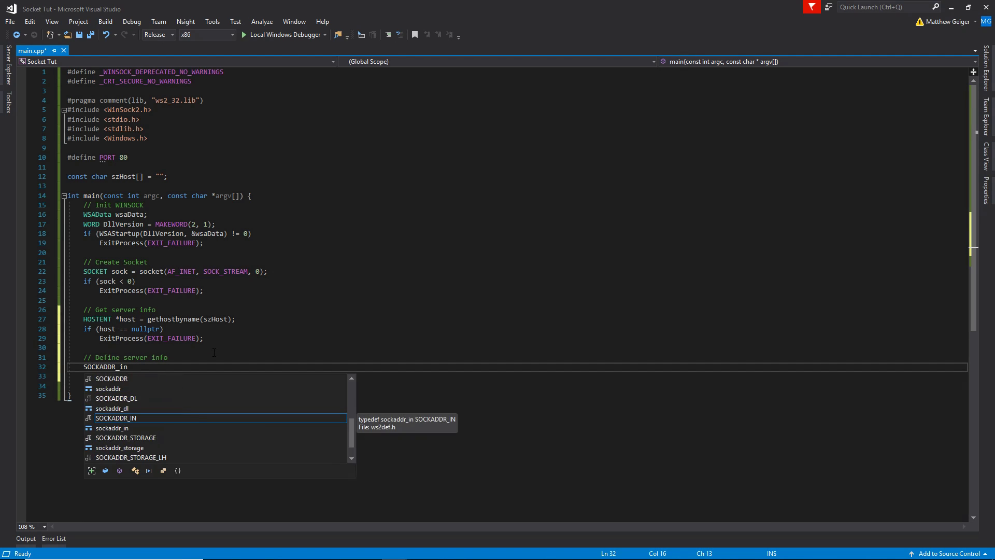
key("BackSpace")
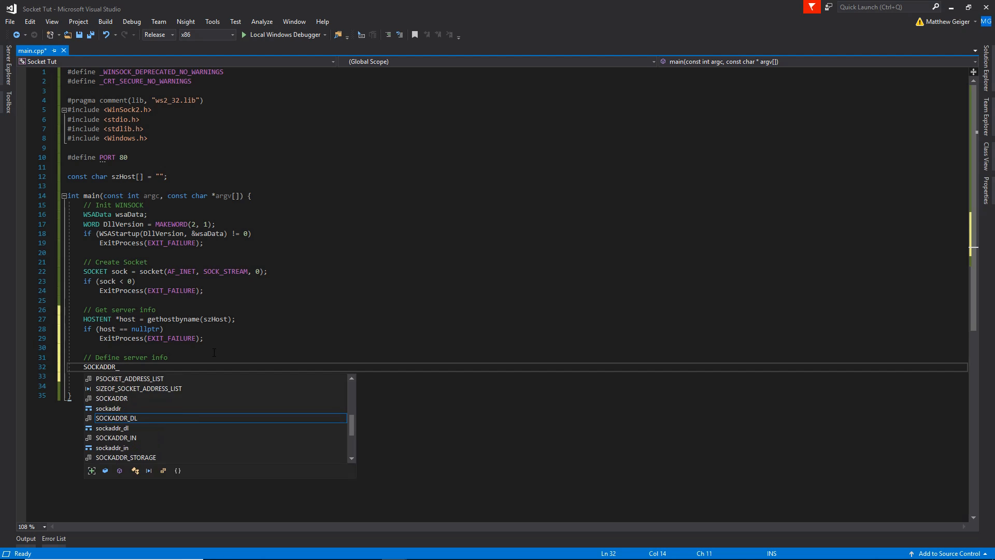
type("in ")
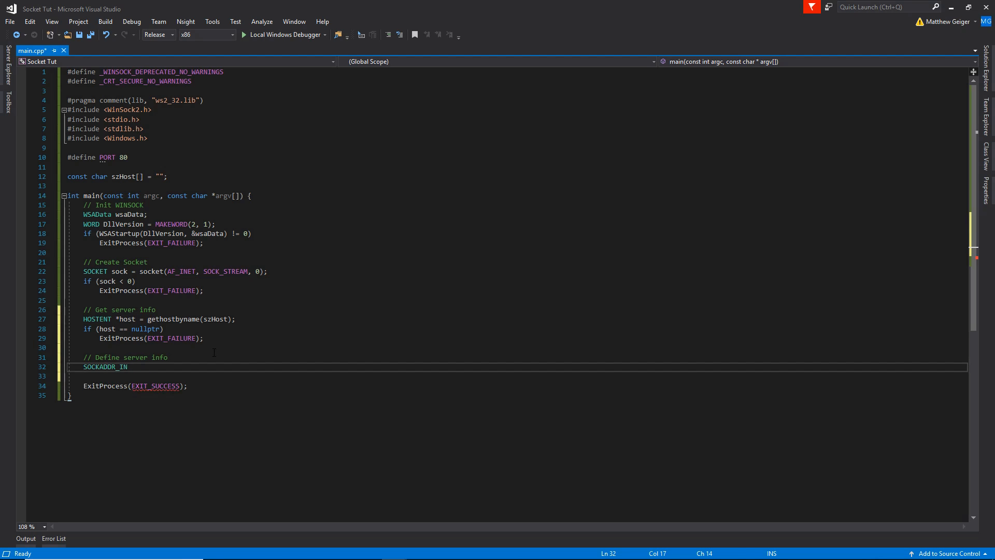
type("sin;")
key("Return")
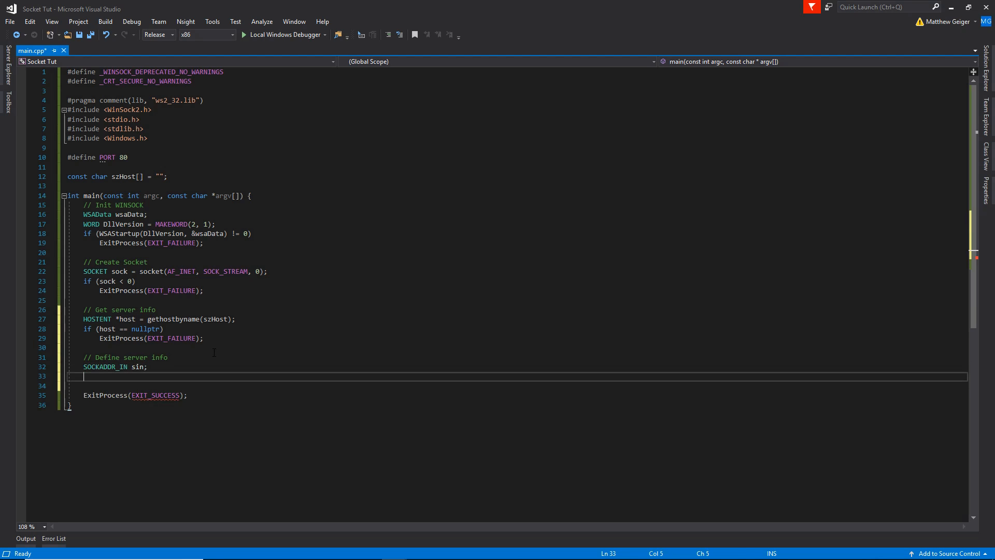
type("Zer")
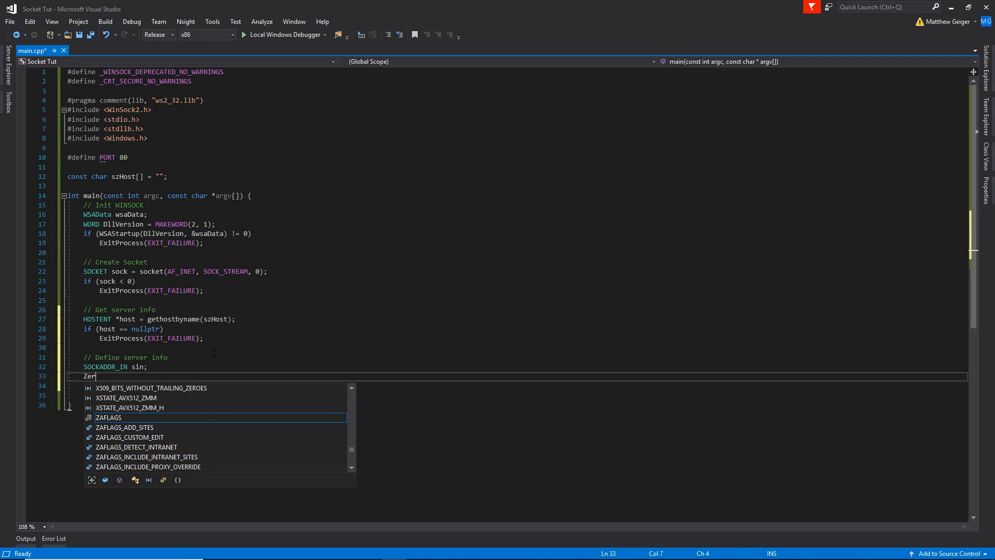
type("oMe")
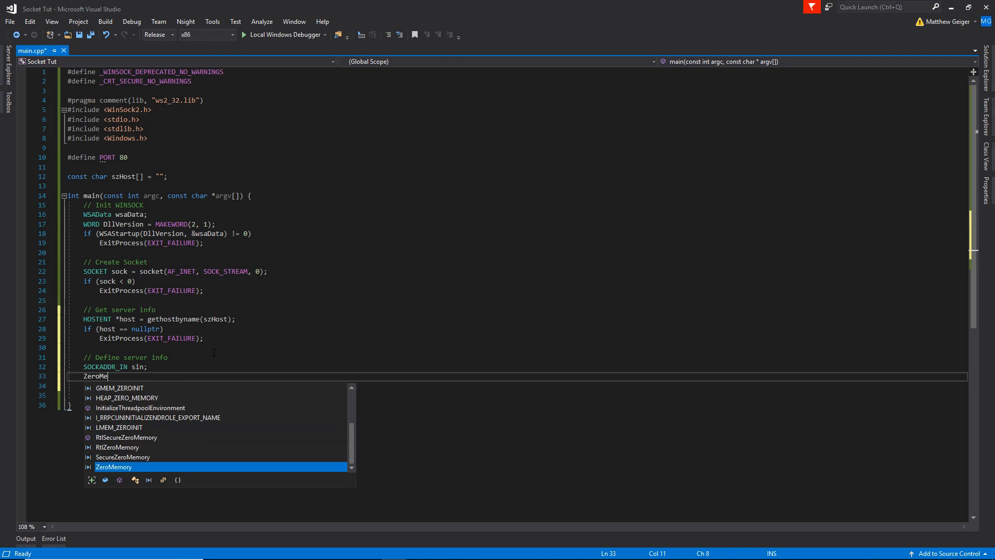
key("Tab")
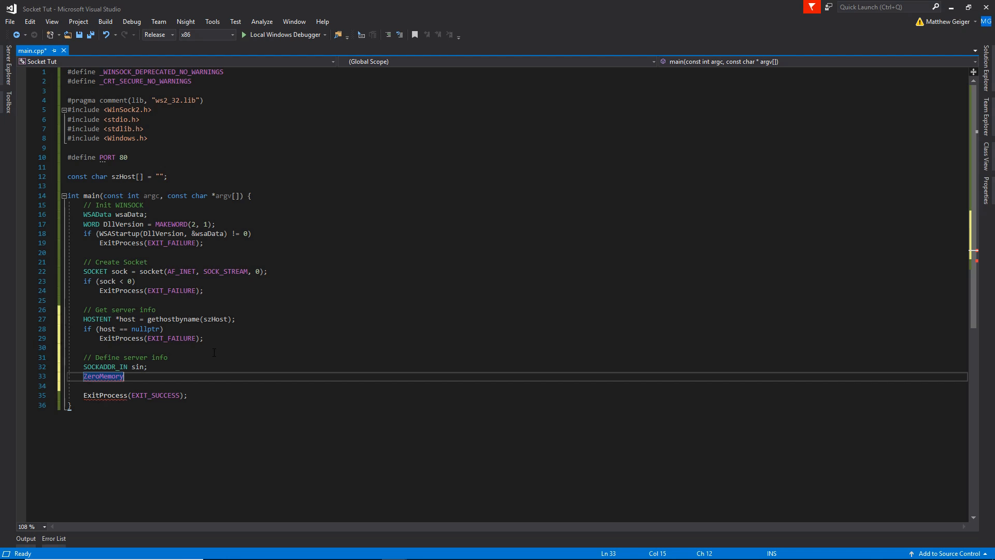
type("(&")
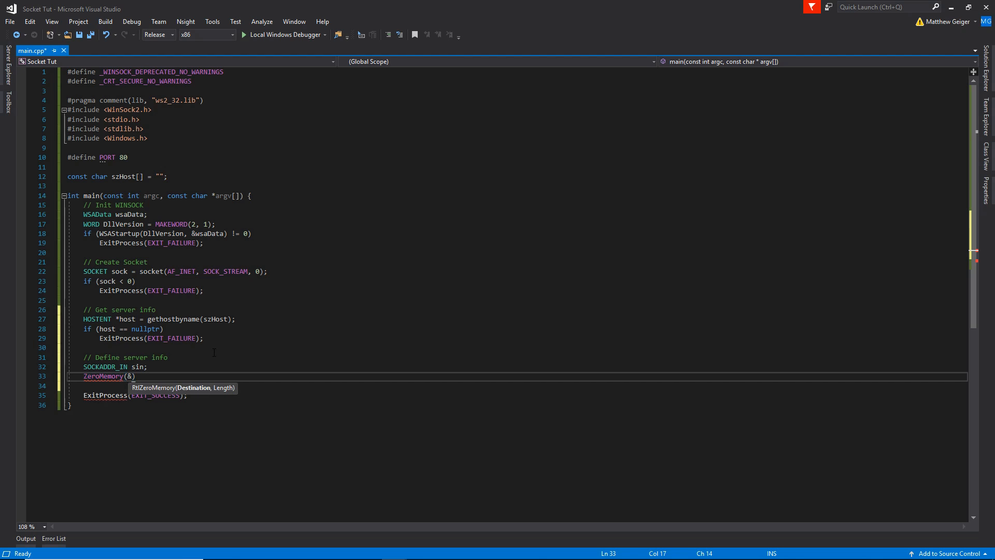
type("sin, ")
type("s")
type("izeo")
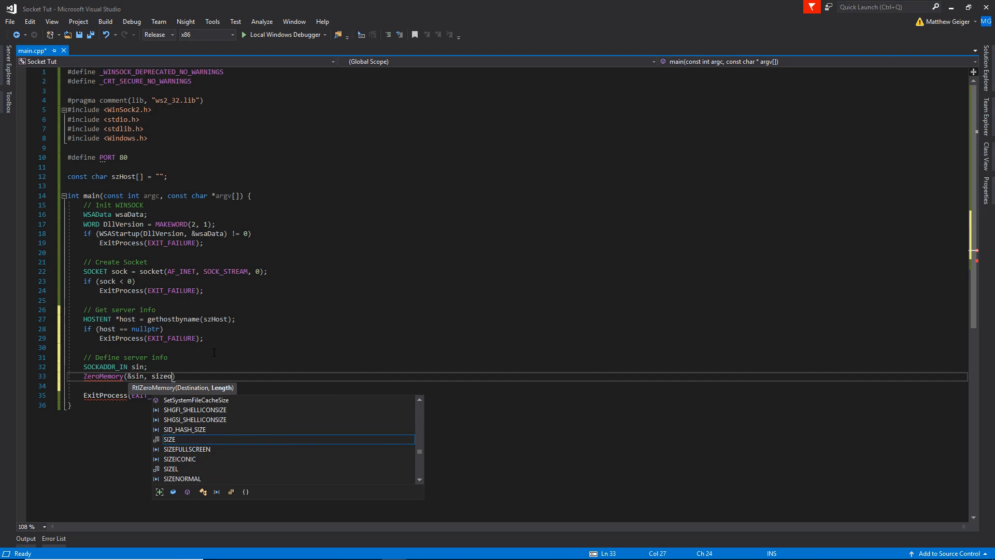
type("f(sin")
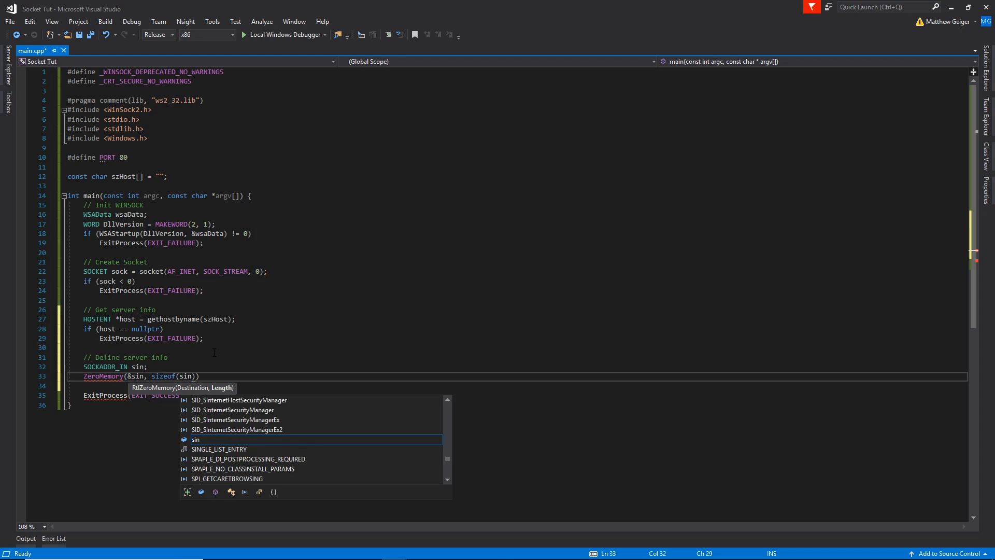
type("))")
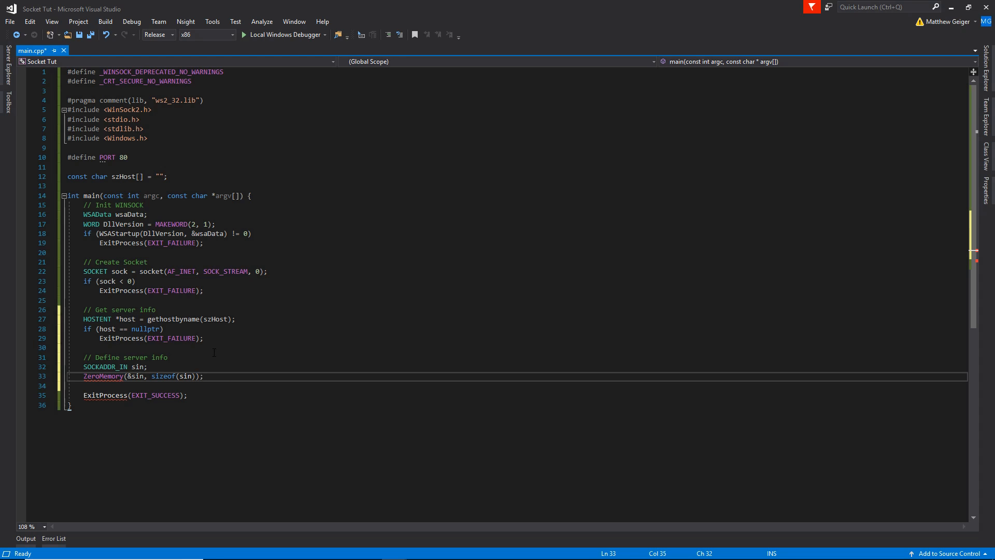
key("Return")
type("sin")
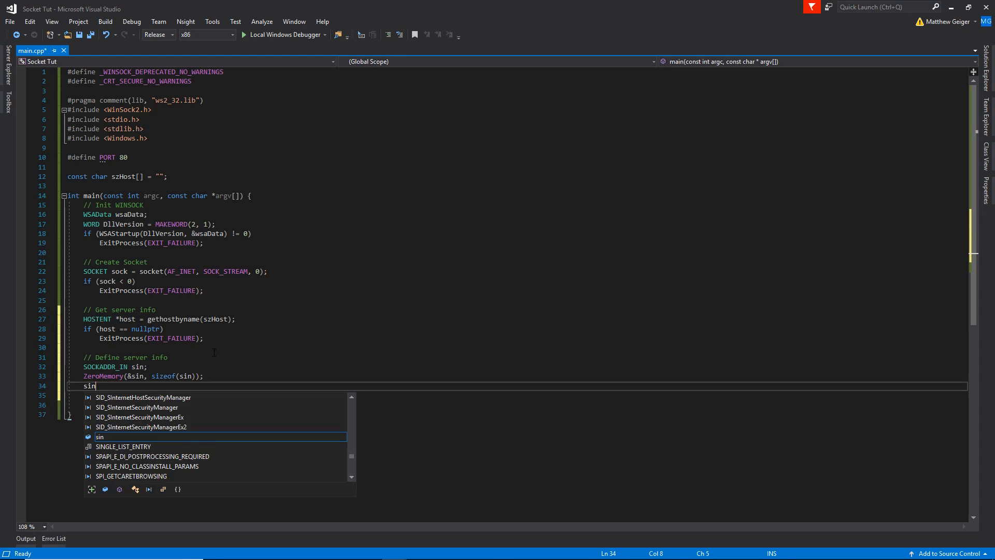
type(".sin")
Set sin.sin_port = htons(PORT), replacing the hard-coded 80, and save main.cpp.
key("Down")
key("Down")
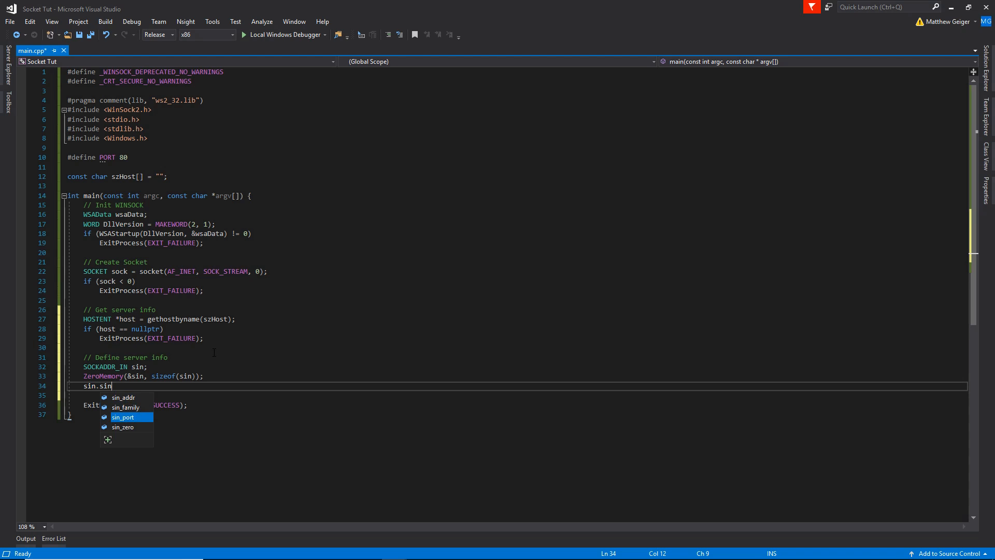
key("Tab")
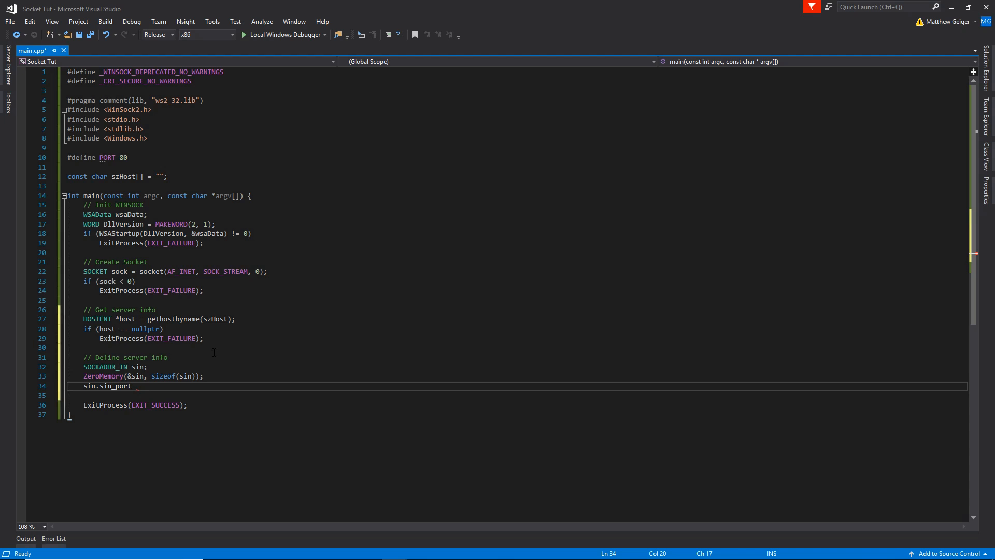
type("htons")
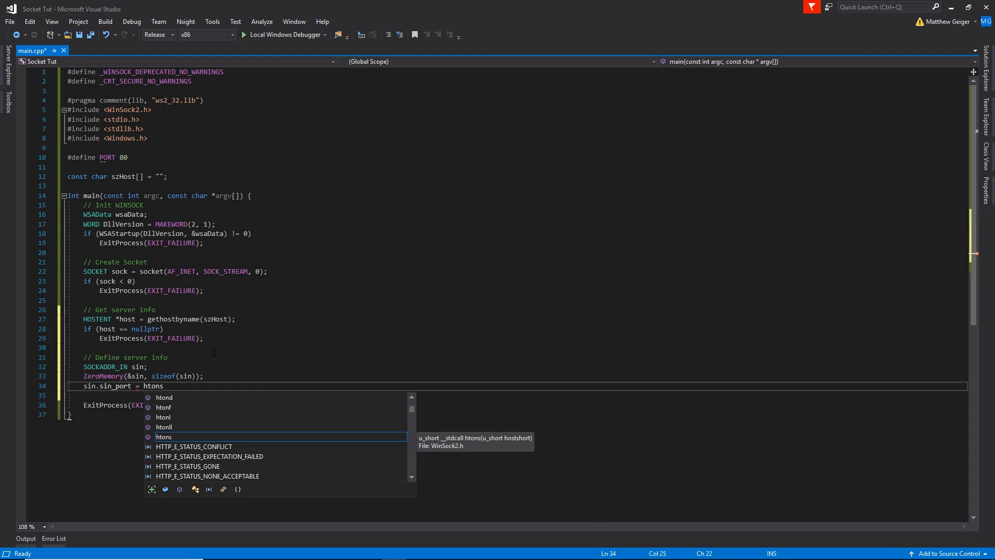
type("(80")
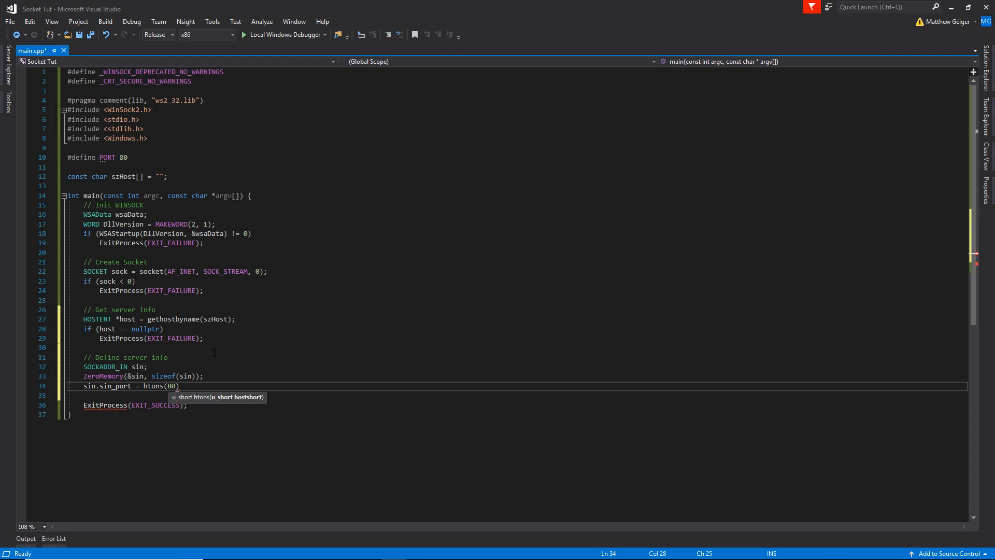
type(")")
key("Left")
key("Left")
key("BackSpace")
key("BackSpace")
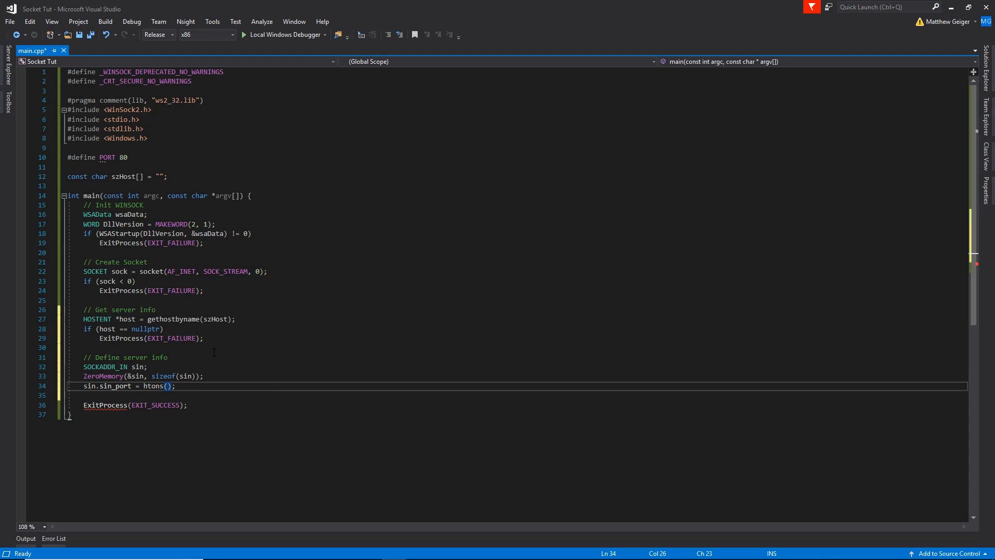
type("PORT")
key("End")
key("ctrl+s")
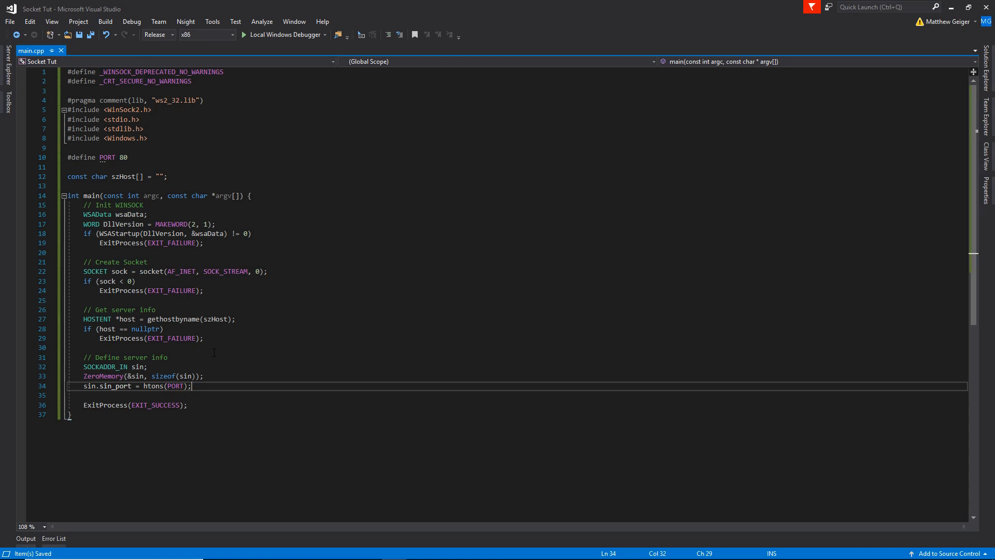
Set sin.sin_family = AF_INET on the next line.
key("Return")
type("s")
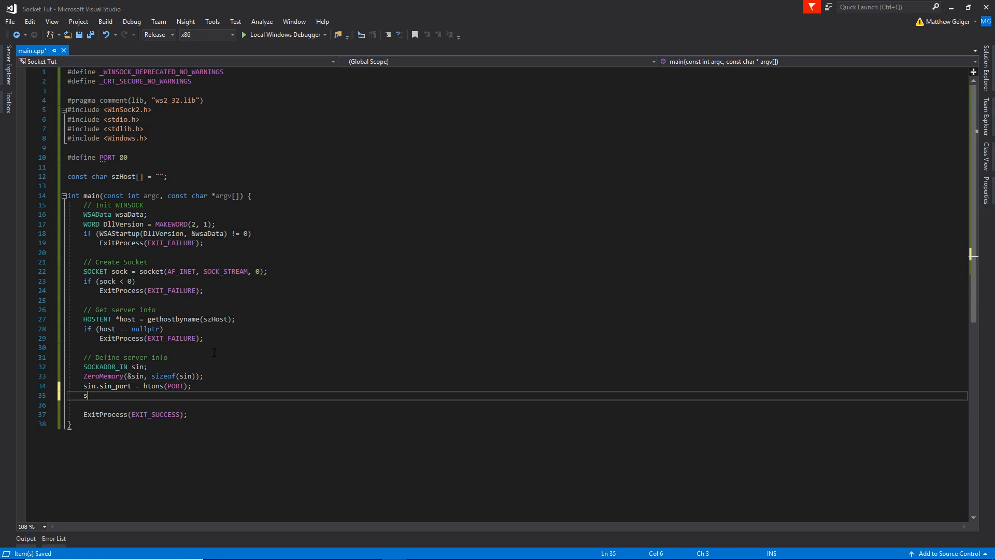
type("in.")
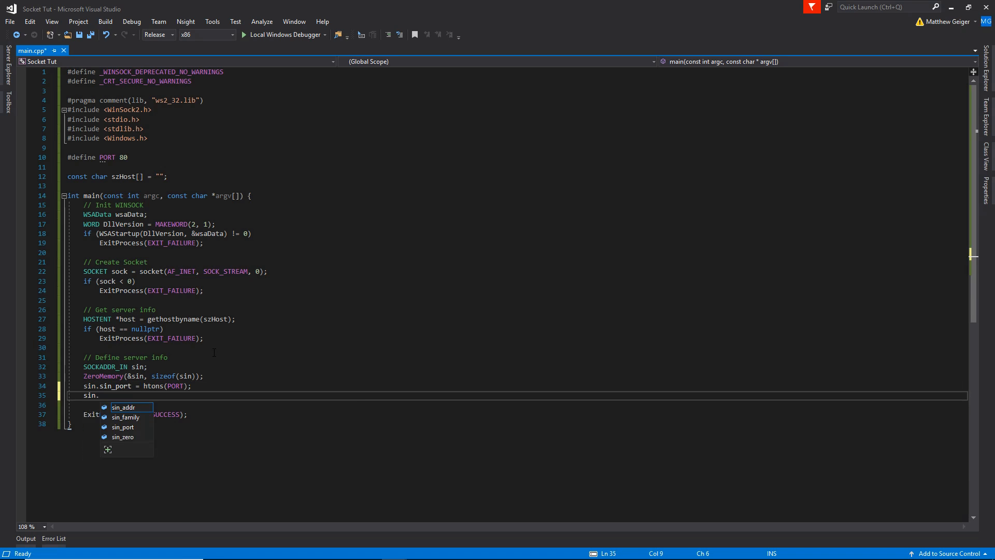
type("sin")
key("Tab")
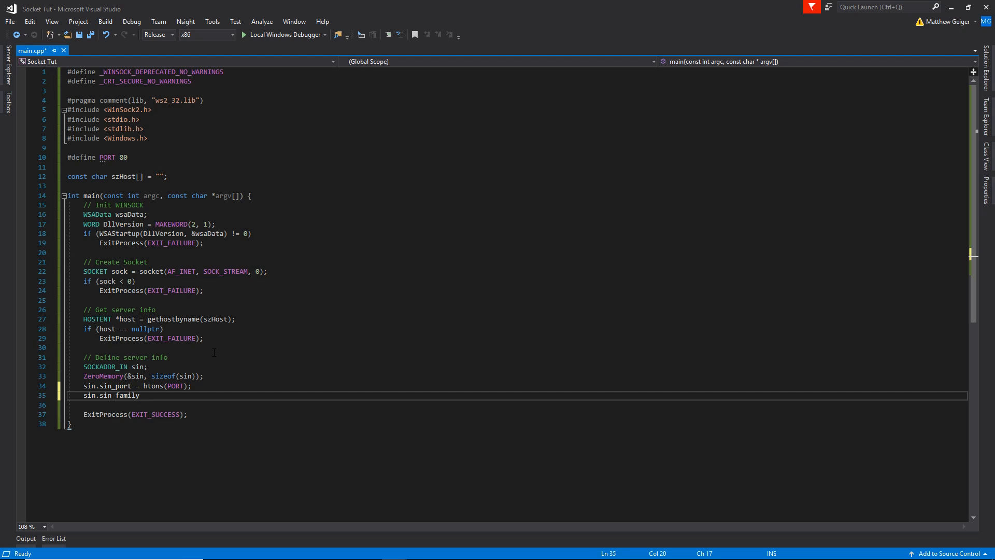
type(" = AF_I")
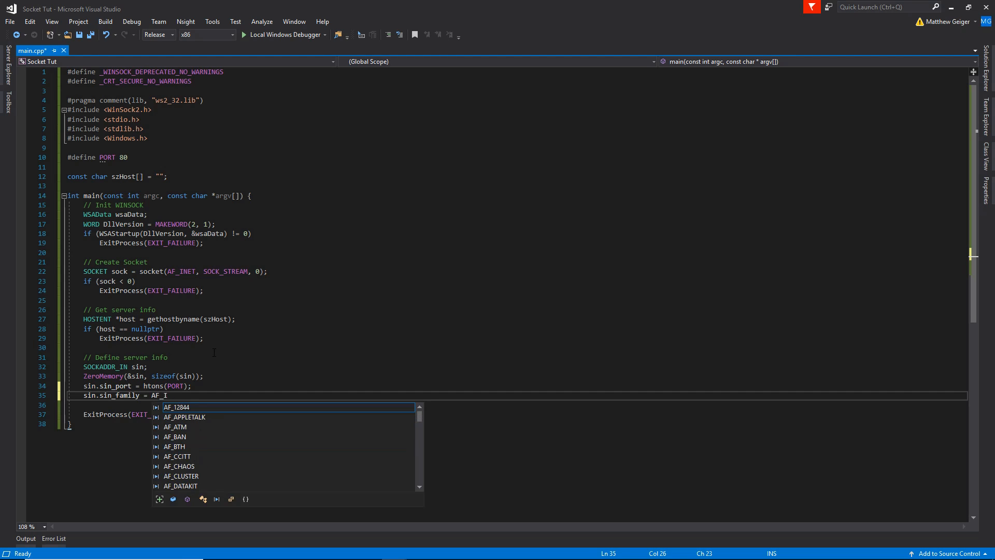
type("N")
key("Tab")
key("Down")
key("Up")
key("End")
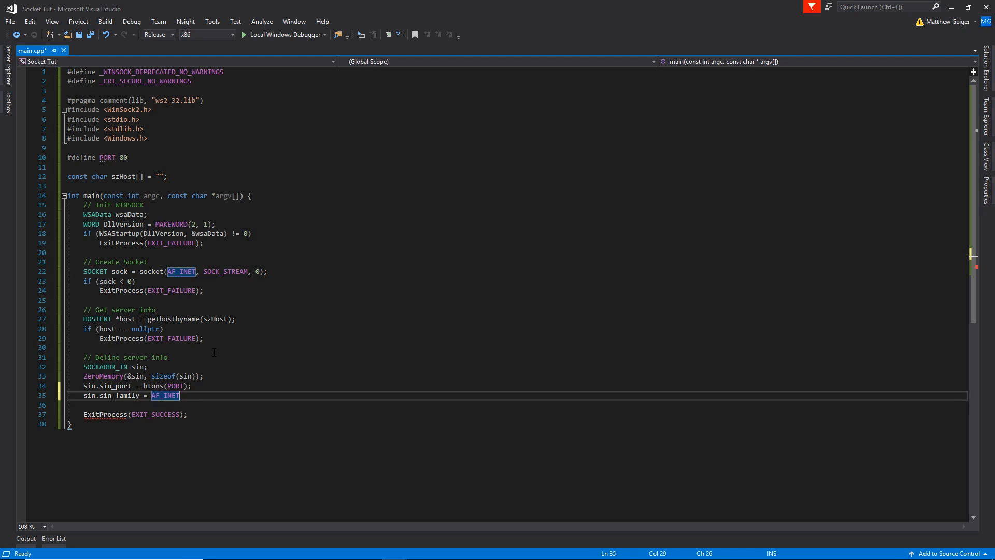
type(";")
key("Return")
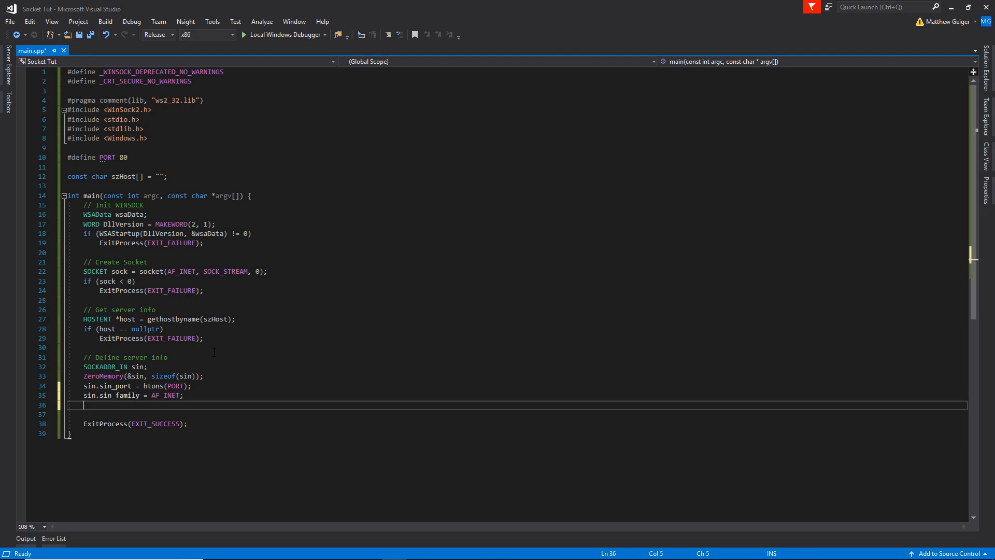
type("memcp")
Start memcpy with destination &sin.sin_addr.S_un.S_addr.
key("Tab")
type("(&")
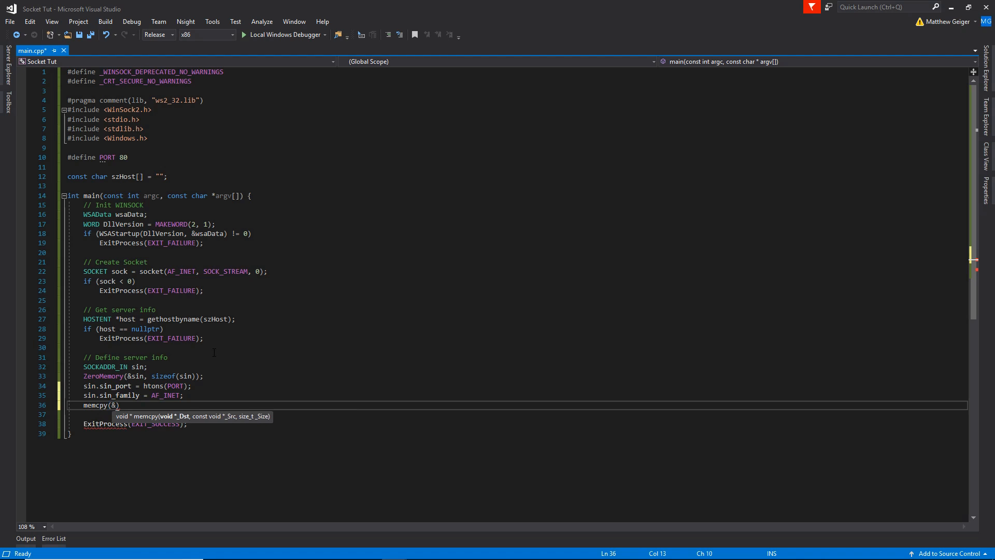
type("sin")
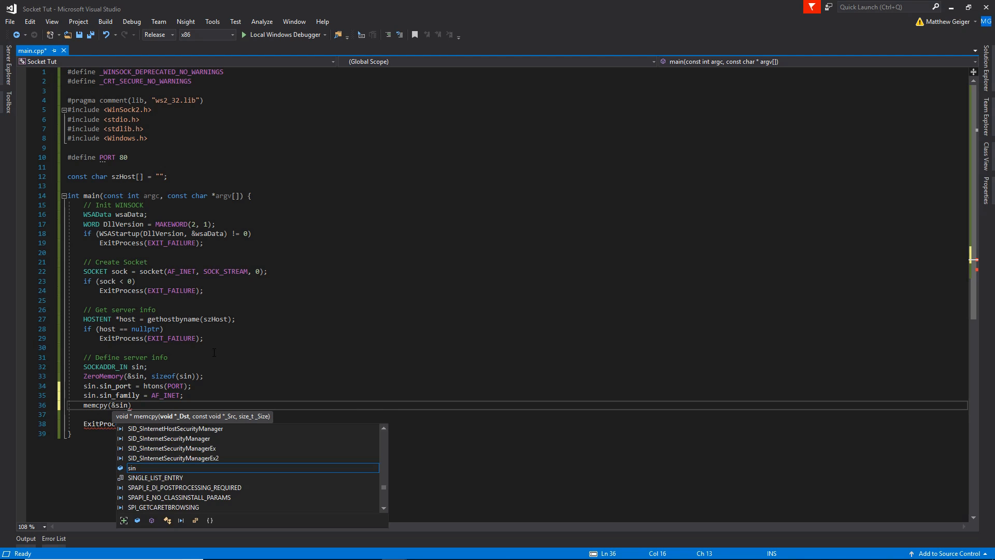
type(".sin")
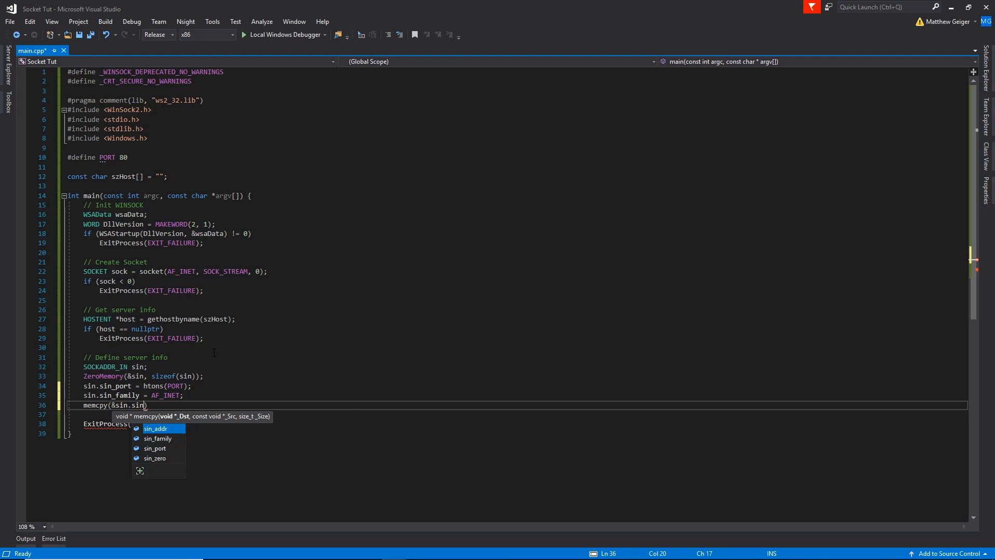
key("Tab")
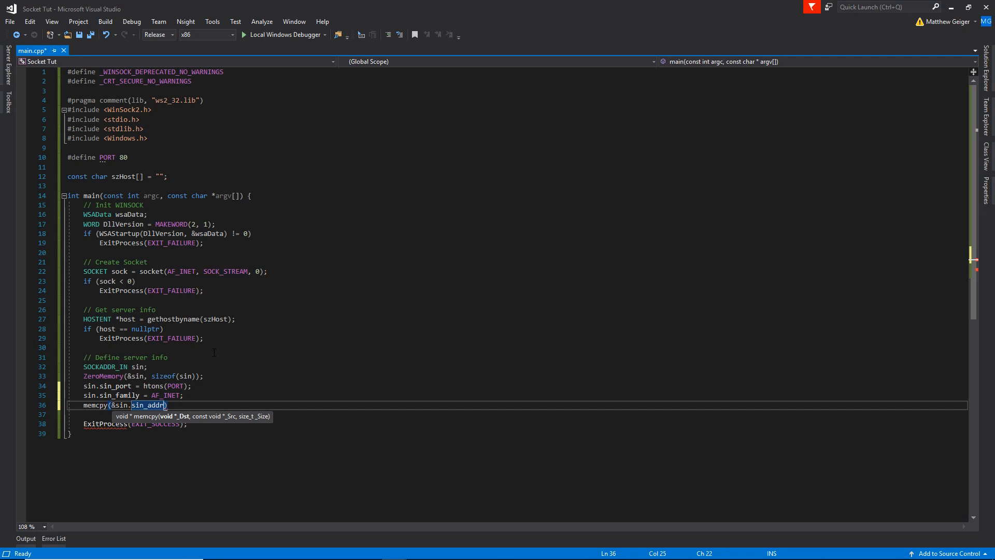
type(".")
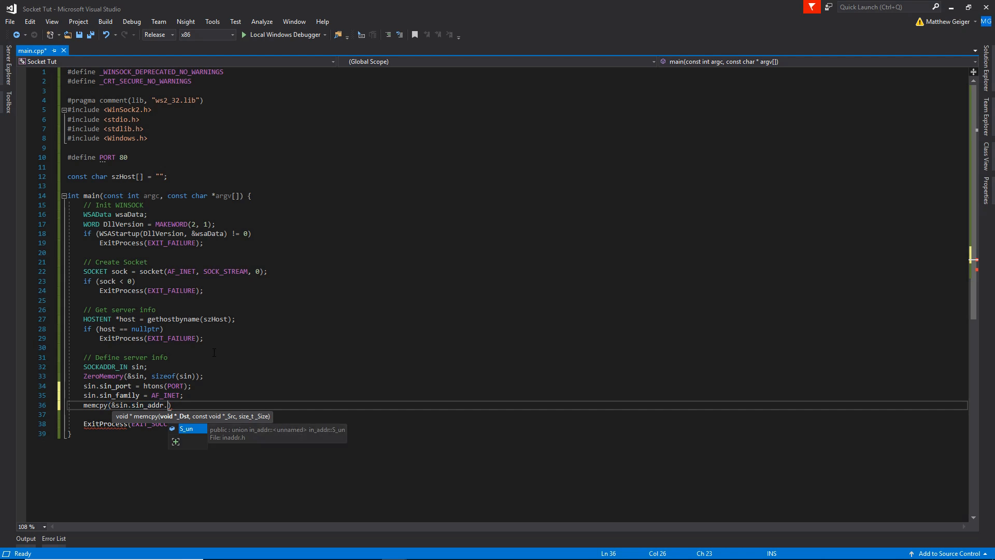
key("Tab")
type(".")
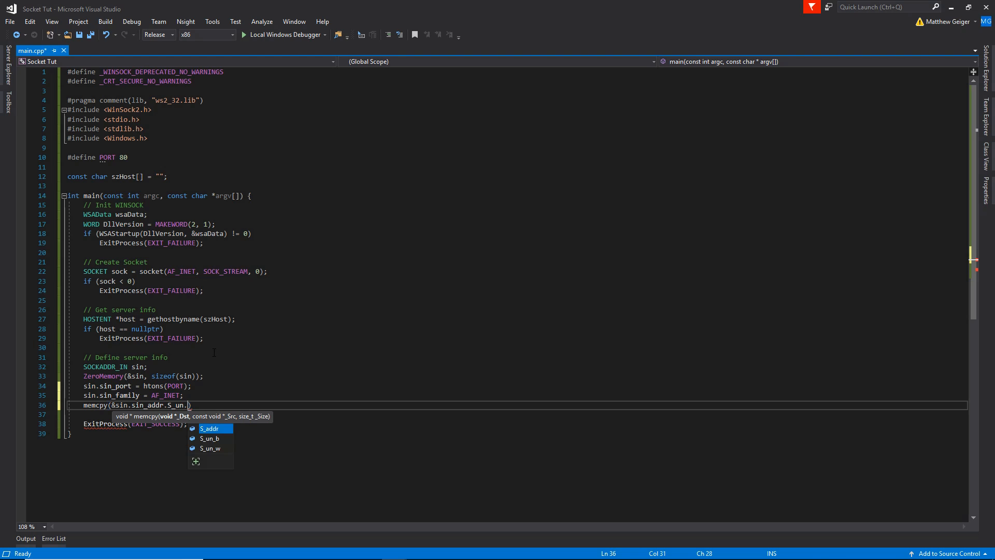
key("Tab")
key("Left")
key("Left")
key("Left")
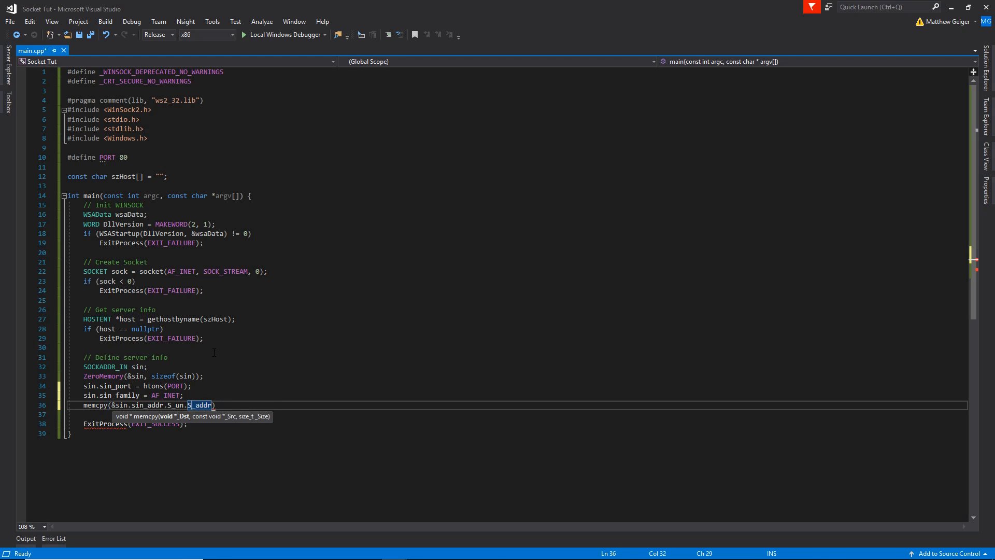
key("Right")
key("Right")
key("Right")
type(",")
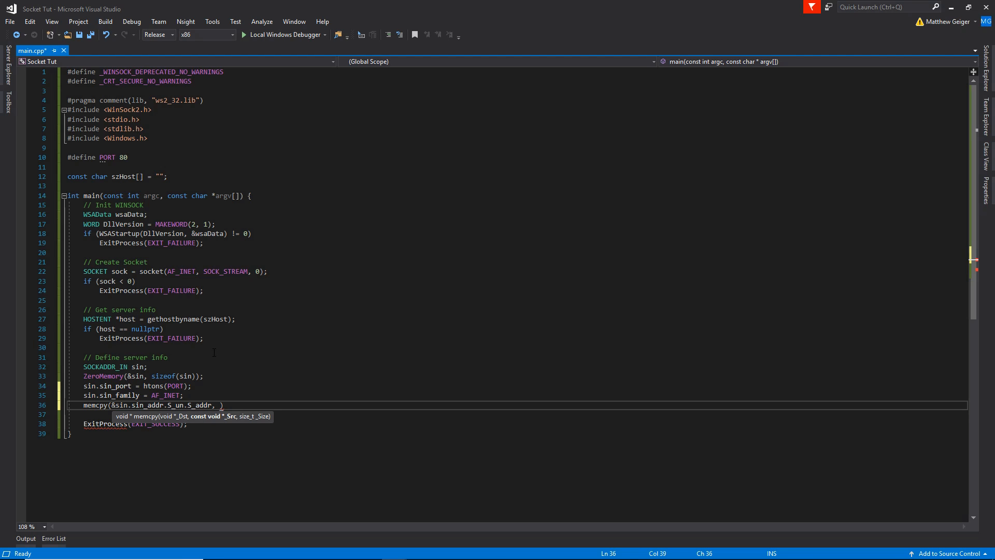
type("host-")
type(">")
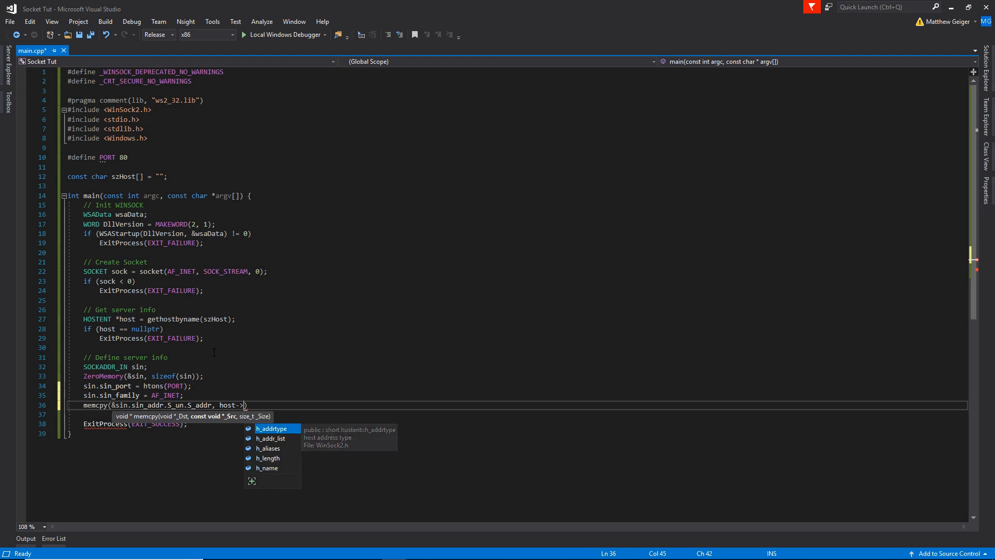
Add source host->h_addr_list[0] and size sizeof(sin.sin_addr.S_un.S_addr) to finish the memcpy.
key("Down")
type("[0")
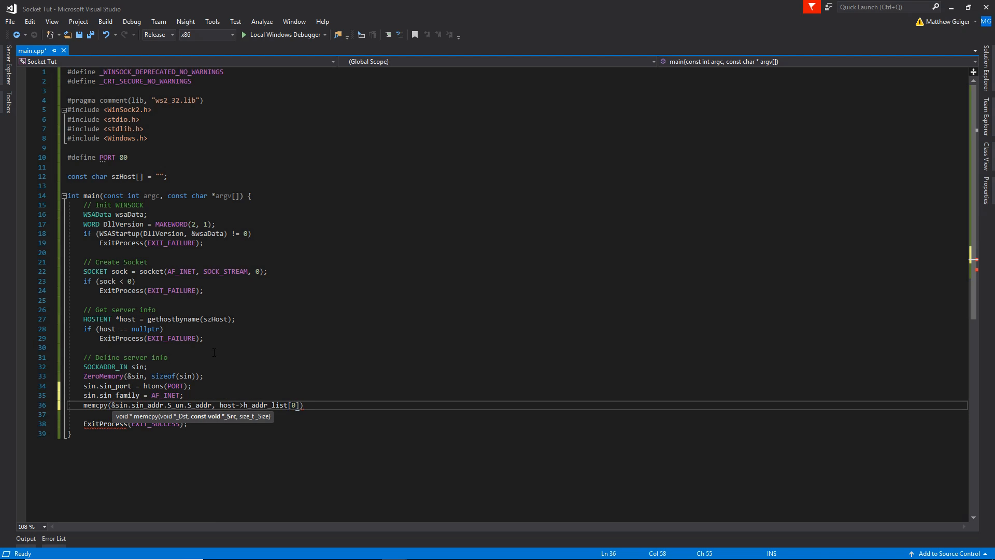
type("], s")
type("izeof(s")
type("in.")
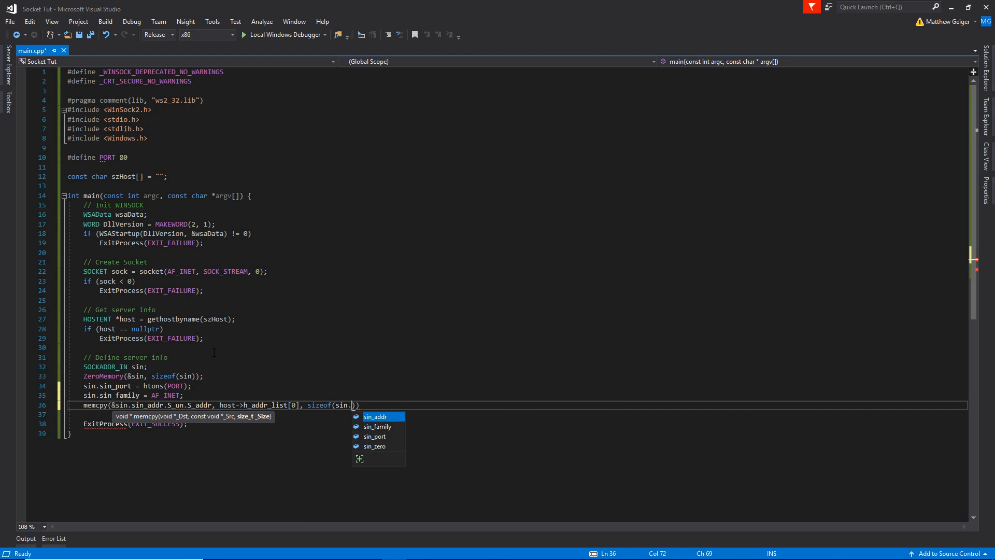
key("Tab")
type(".")
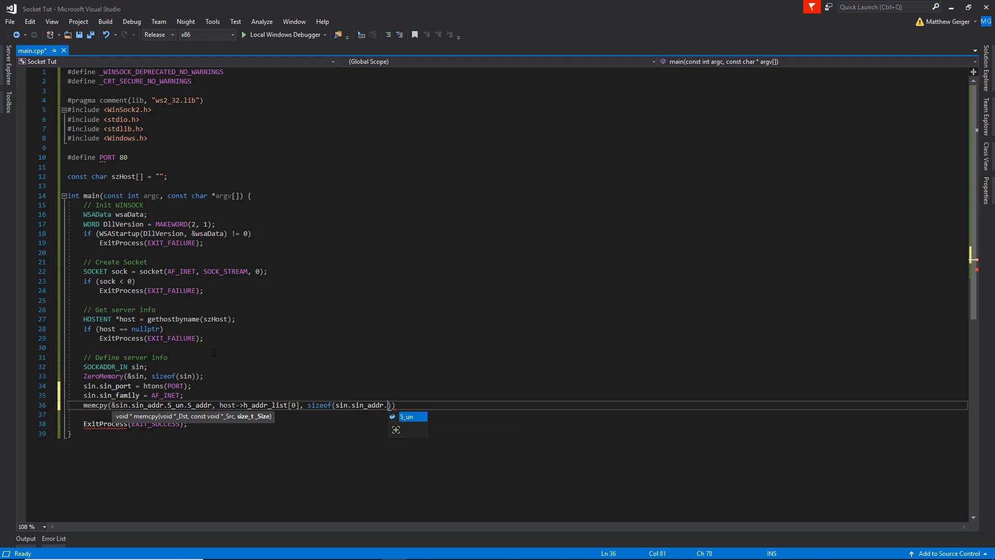
key("Tab")
type(".")
key("Tab")
type("))")
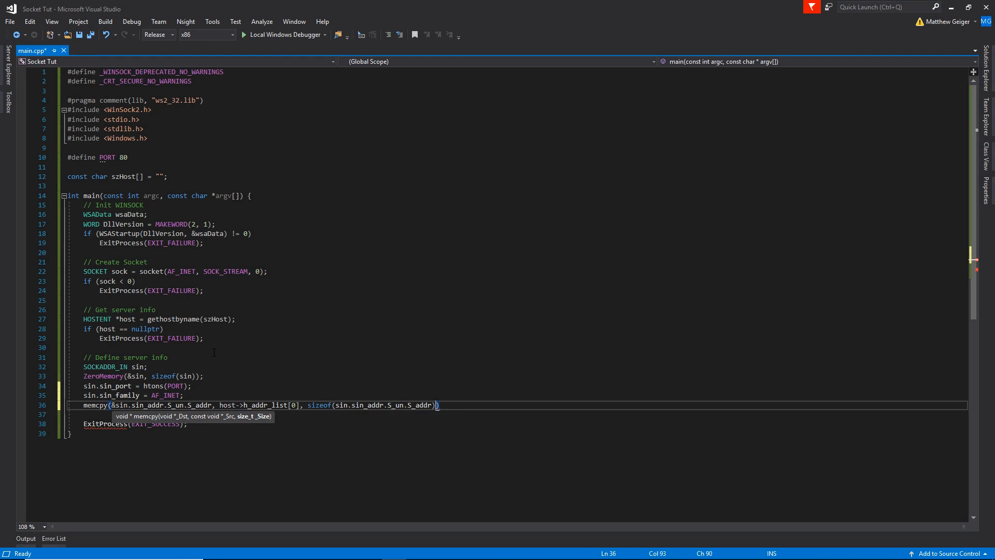
type(";")
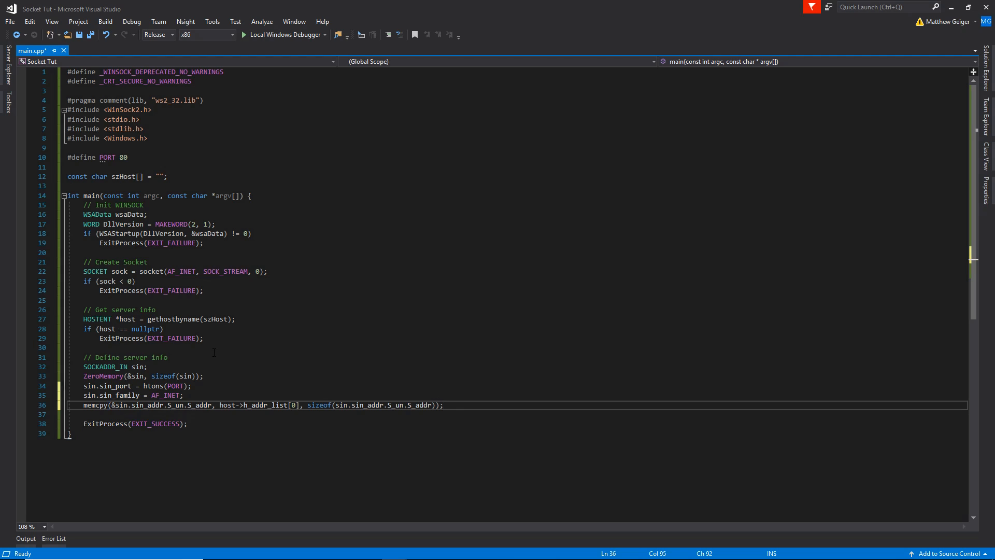
Write if (connect(sock, (const sockaddr *)&sin, sizeof(sin)) != 0) under a Connect to server comment.
key("Return")
key("Return")
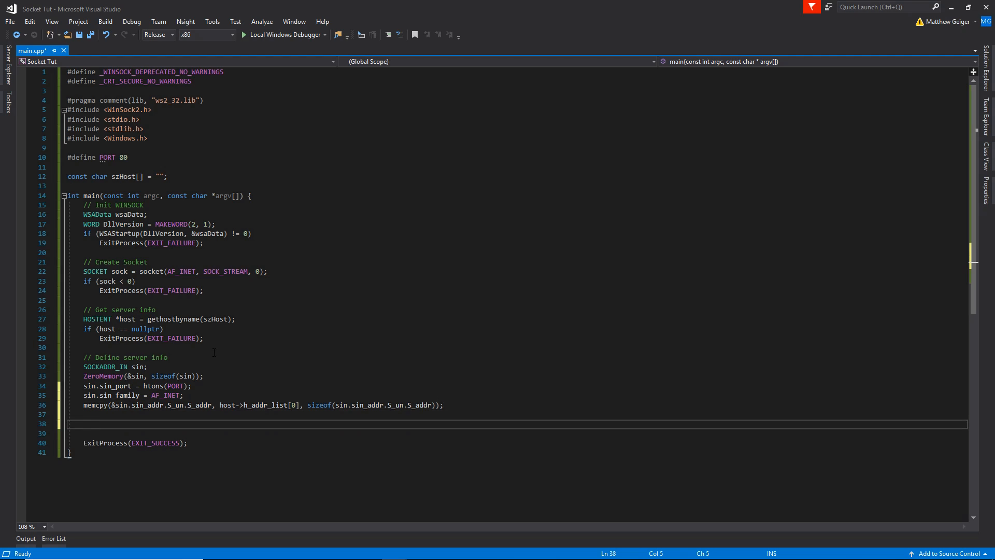
type("// Co")
type("nnect to serv")
type("er")
key("Return")
type("if")
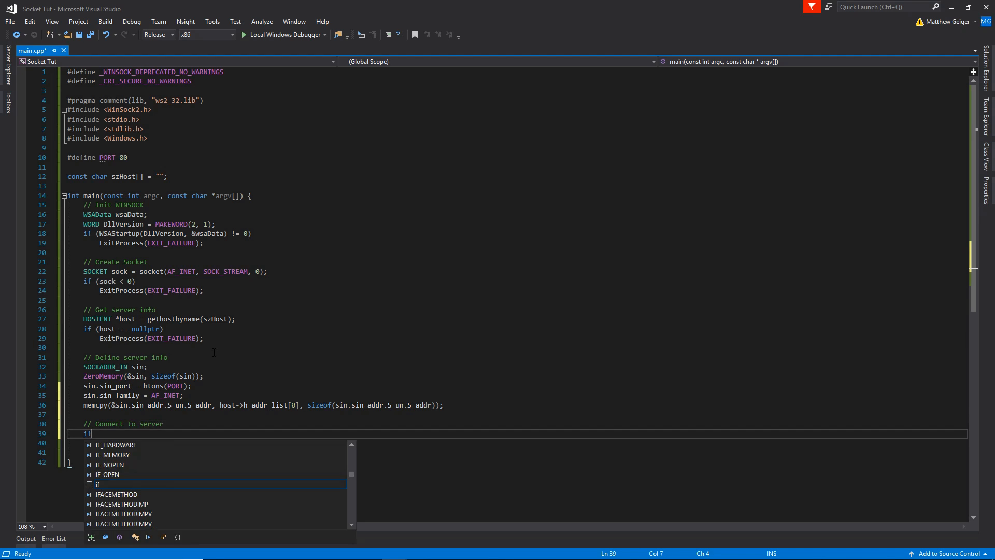
type("(connec")
key("Tab")
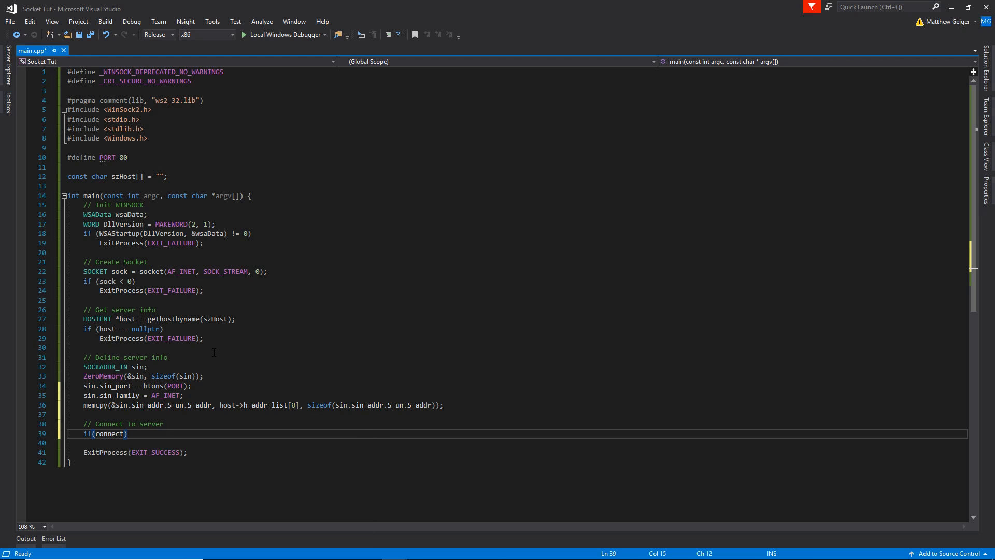
type("(soc")
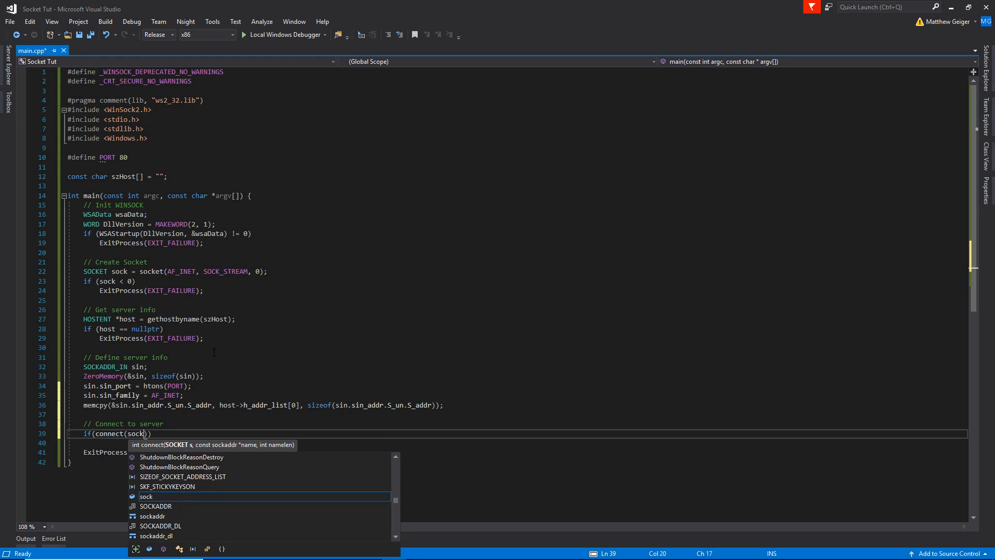
type("k")
key("Escape")
type(",")
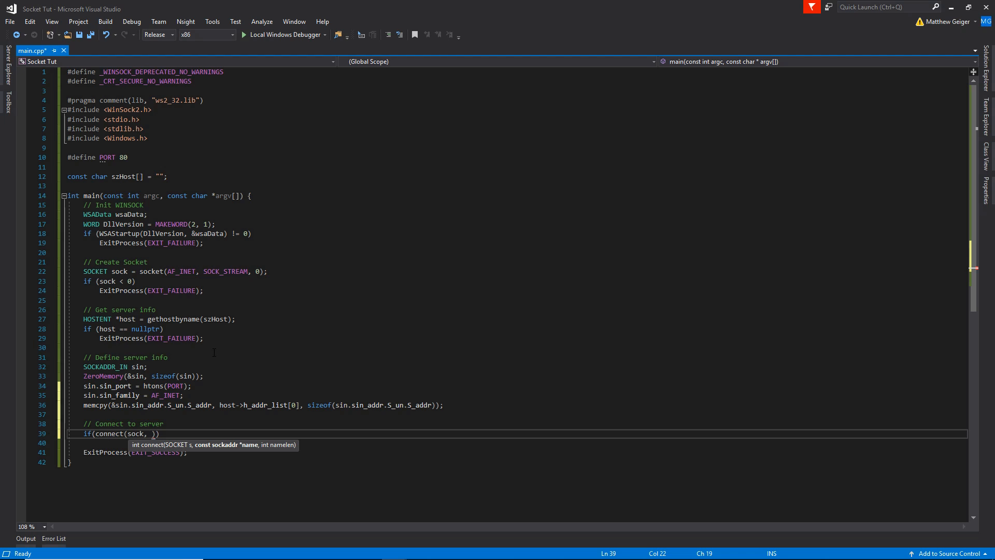
type("()")
type("const sock")
type("addr")
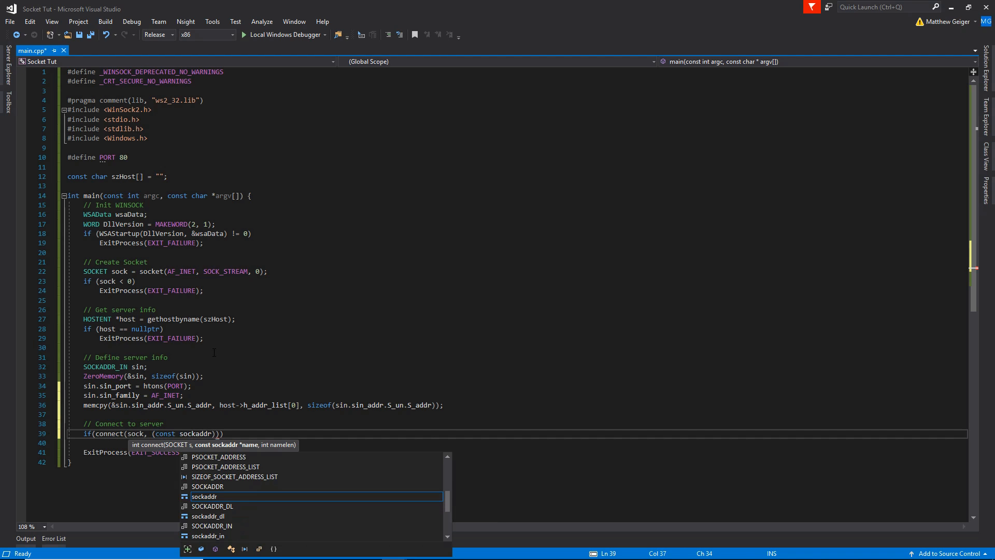
type(" *)")
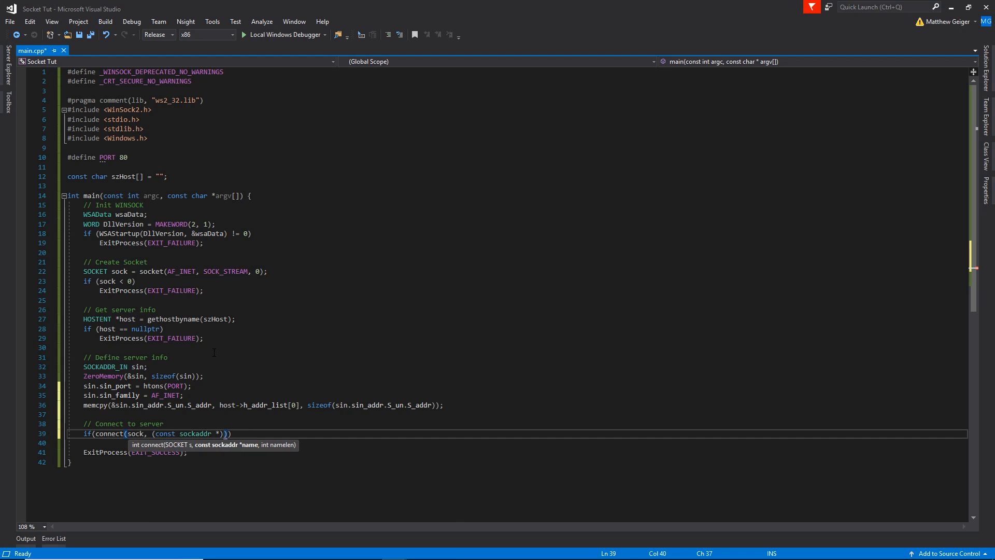
type("&sin")
key("Escape")
type(", ")
type("sizeof")
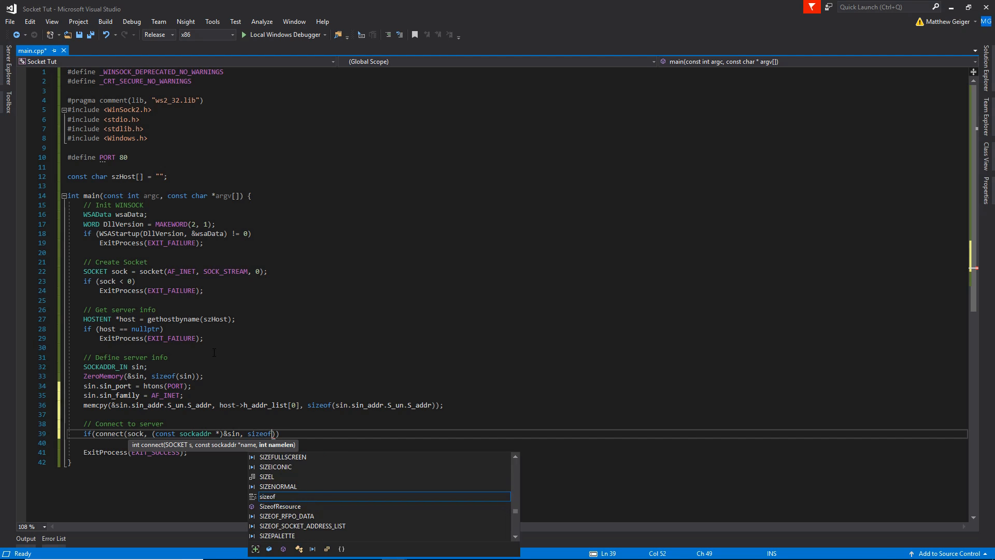
type("(sin)))")
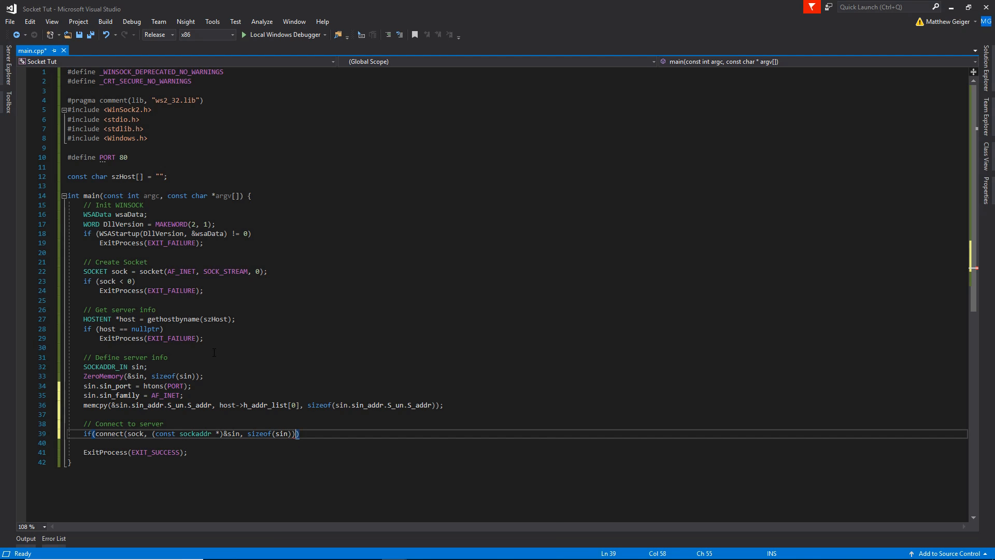
key("BackSpace")
type("!= 0")
Add ExitProcess(EXIT_FAILURE); under the connect check and save main.cpp.
key("Return")
type("Exi")
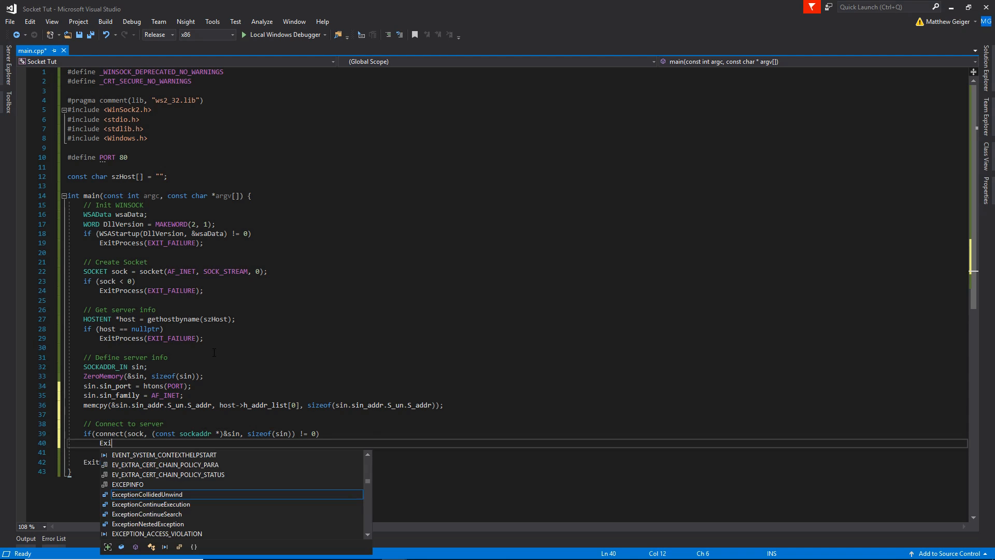
type("tProcess")
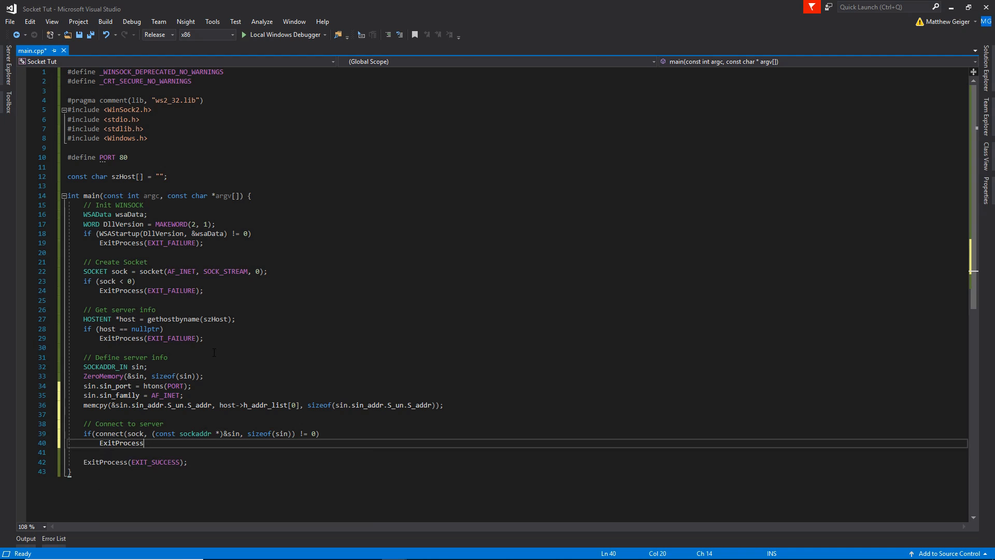
type("(EXIT_FAILURE")
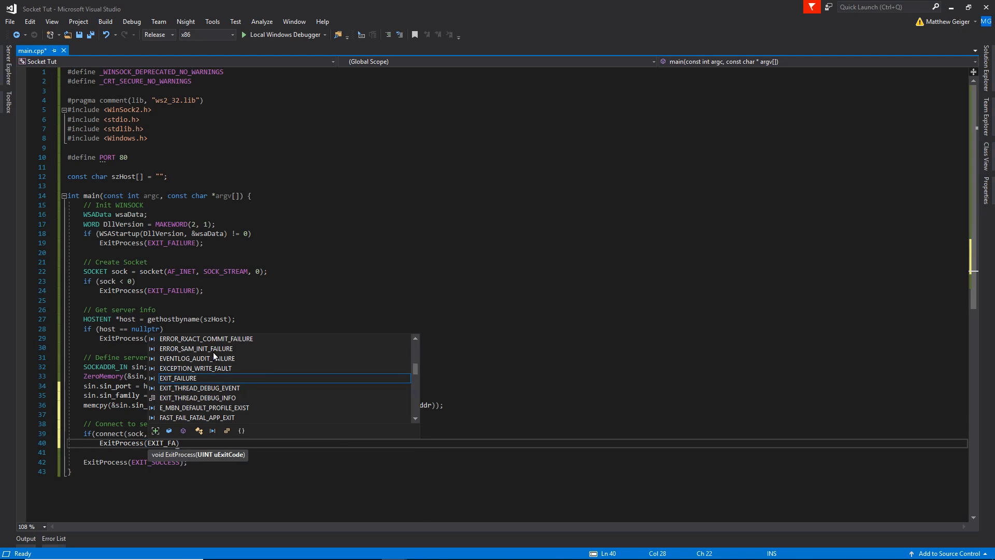
type(");")
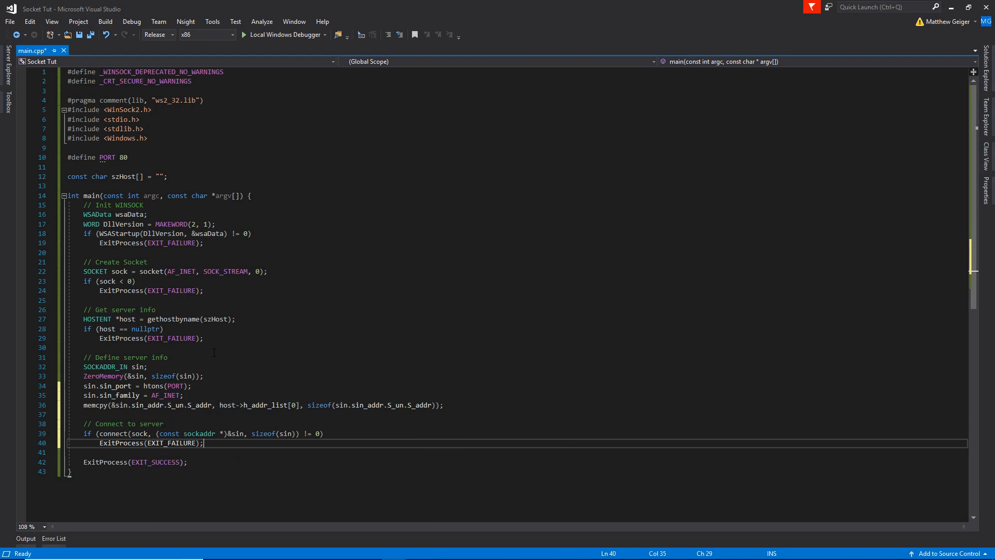
key("ctrl+s")
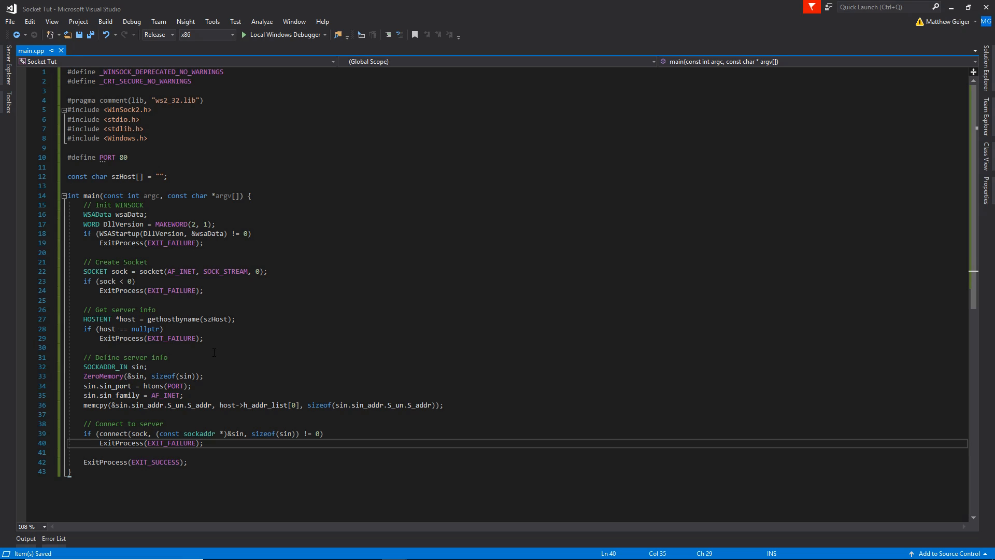
Declare char szBuffer[4096]; and char szTemp[4096]; after the connect check.
key("Return")
key("Return")
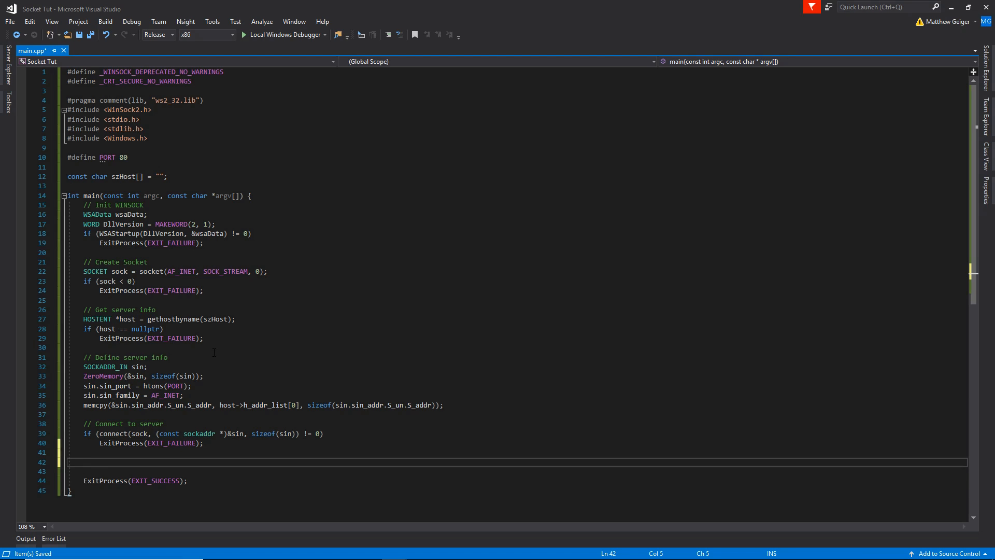
type("c")
type("har szBuffer")
type("[")
type("4096];")
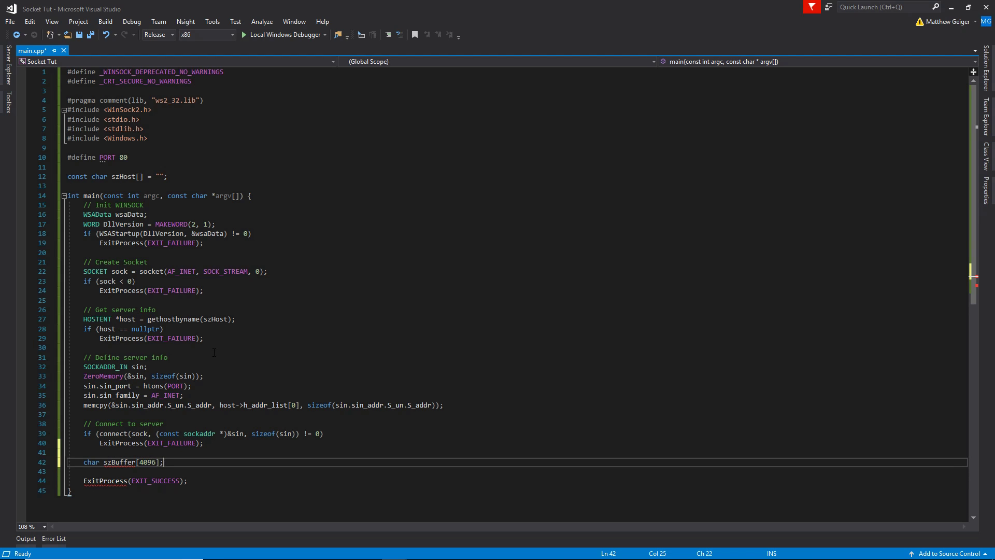
key("Return")
type("c")
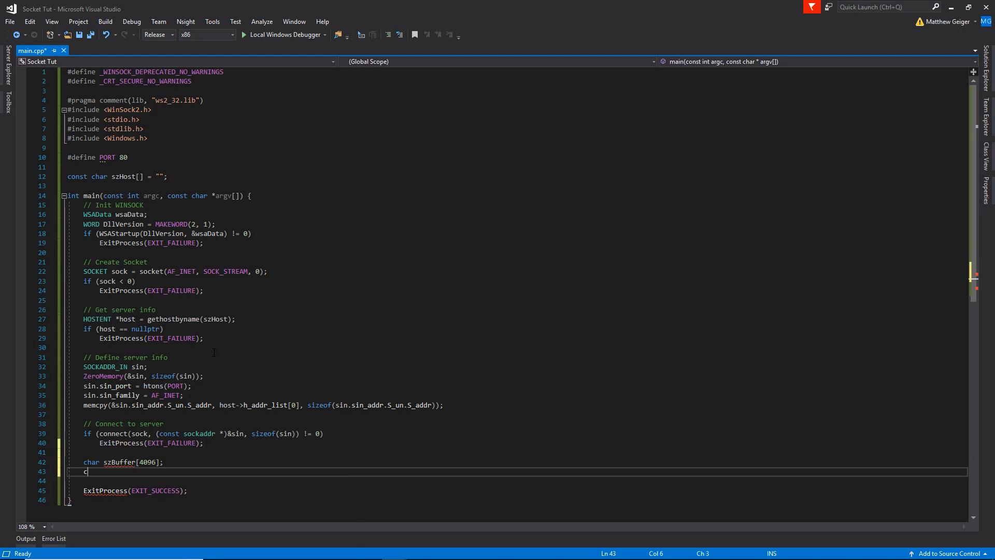
type("har szTemp")
type("[")
type("4096];")
key("Return")
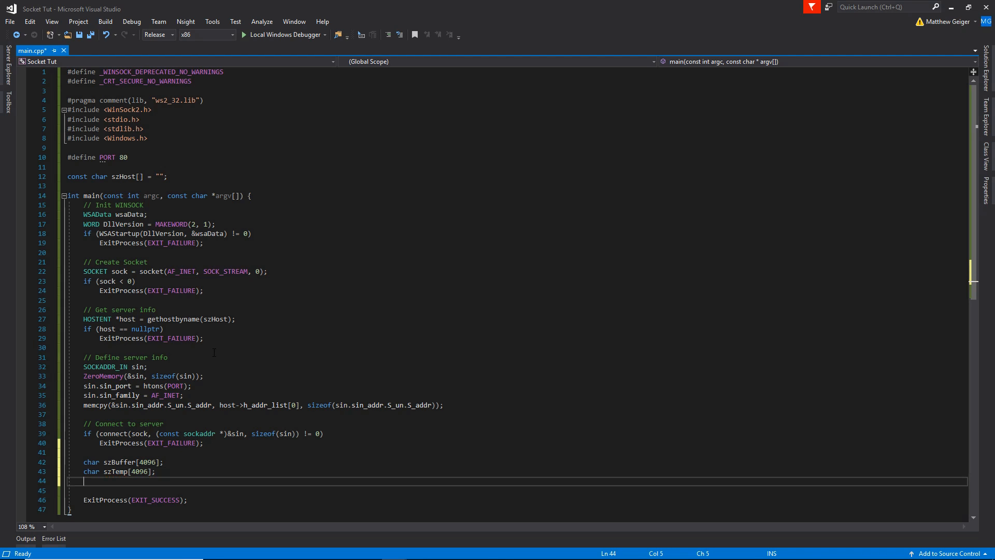
type("while(")
type("recv")
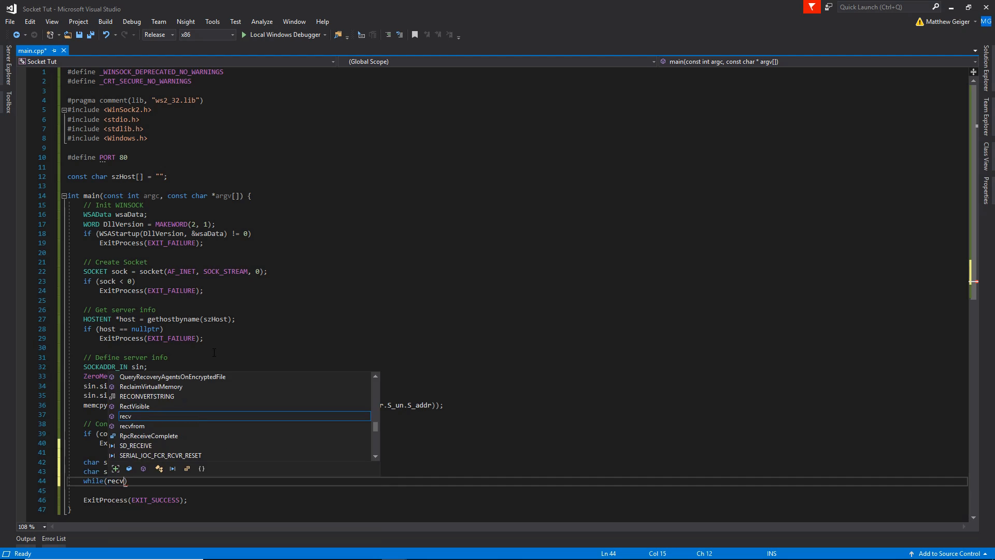
type("(")
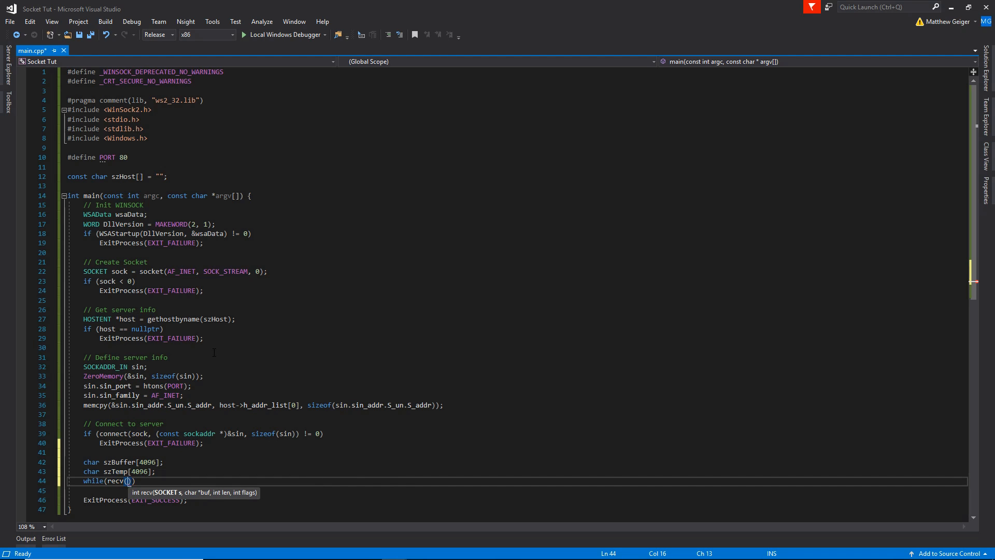
Write the loop header while (recv(sock, szTemp, 4096, 0)).
key("Left")
key("Left")
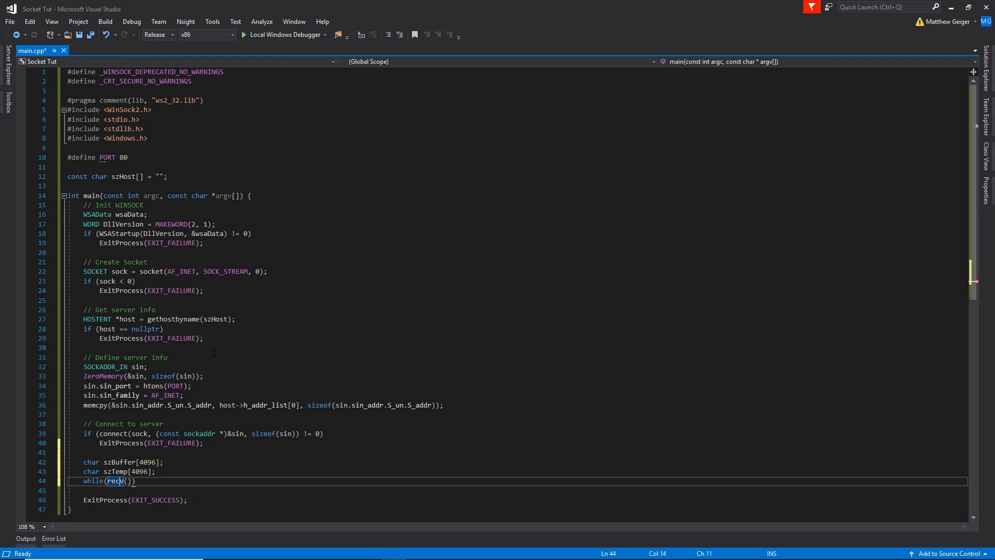
key("Right")
key("Right")
key("Up")
key("Up")
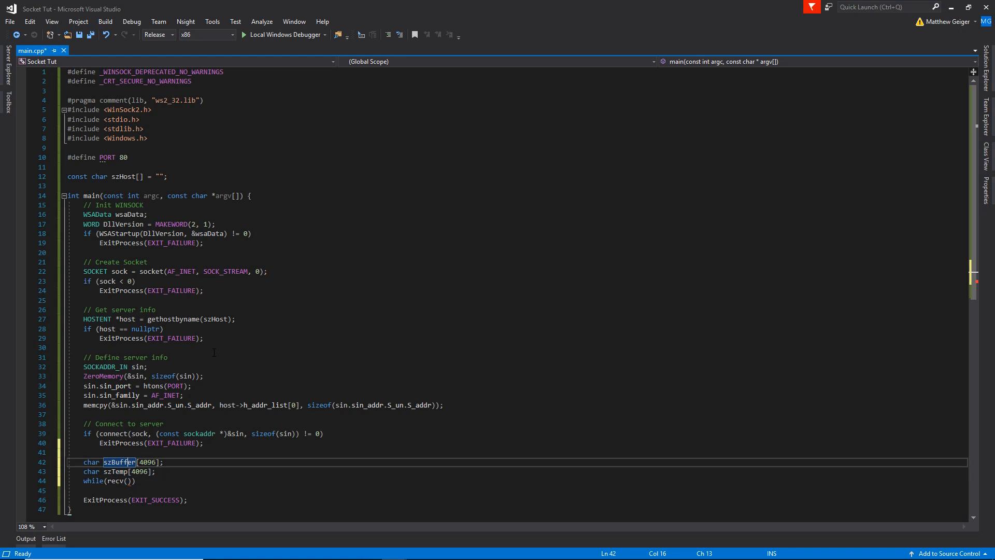
key("Down")
key("Down")
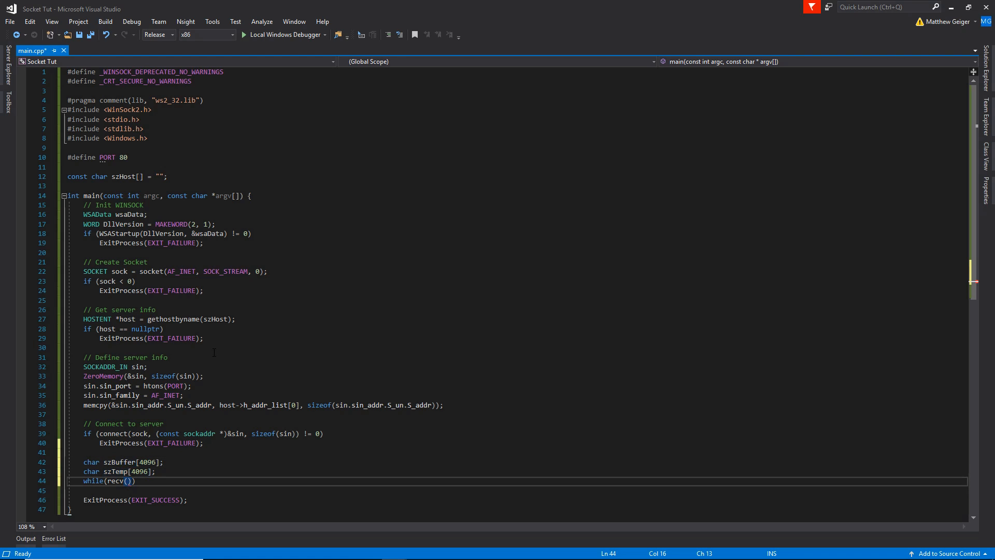
type("sock")
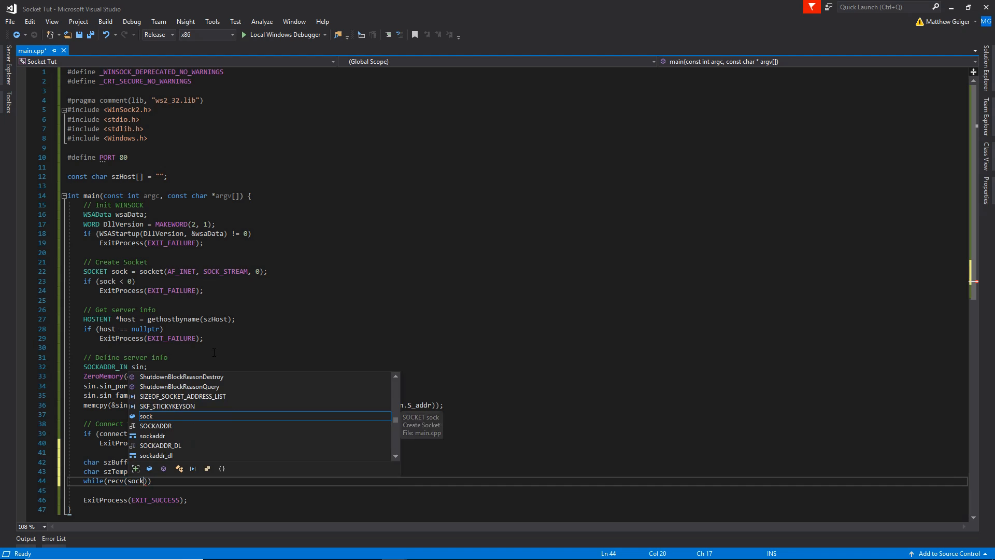
type(", sz")
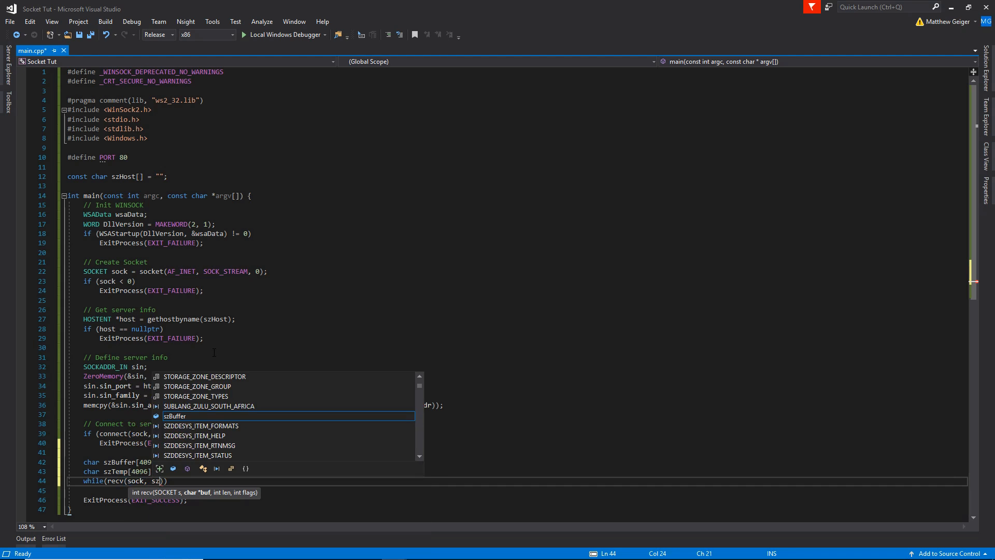
type("Temp,")
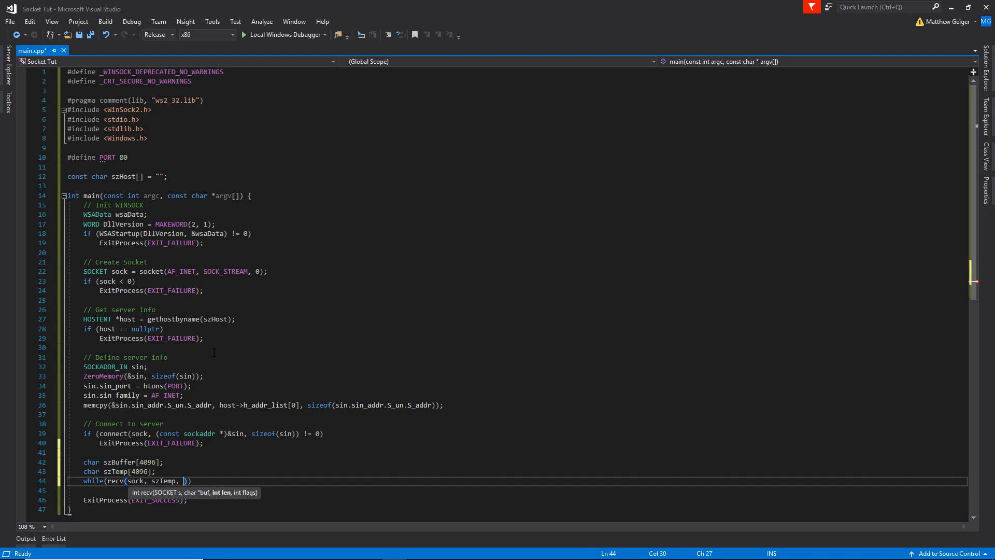
type("409")
type("6, ")
type("0)")
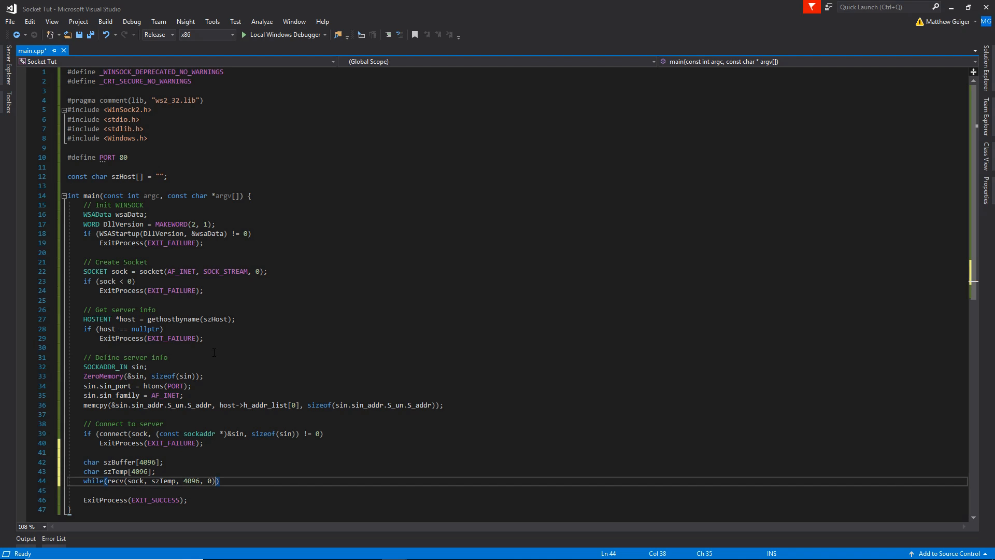
type(")")
key("Return")
type("str")
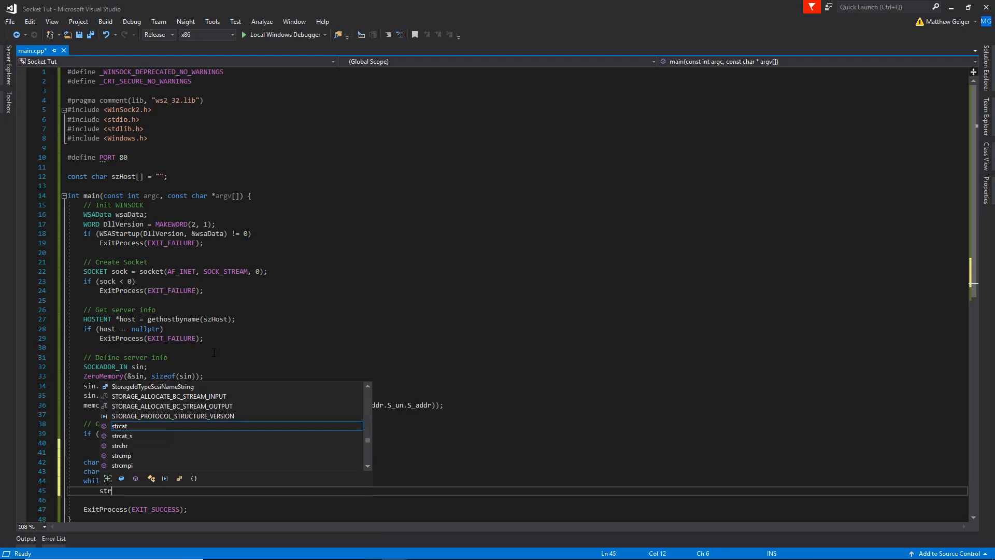
type("cat(")
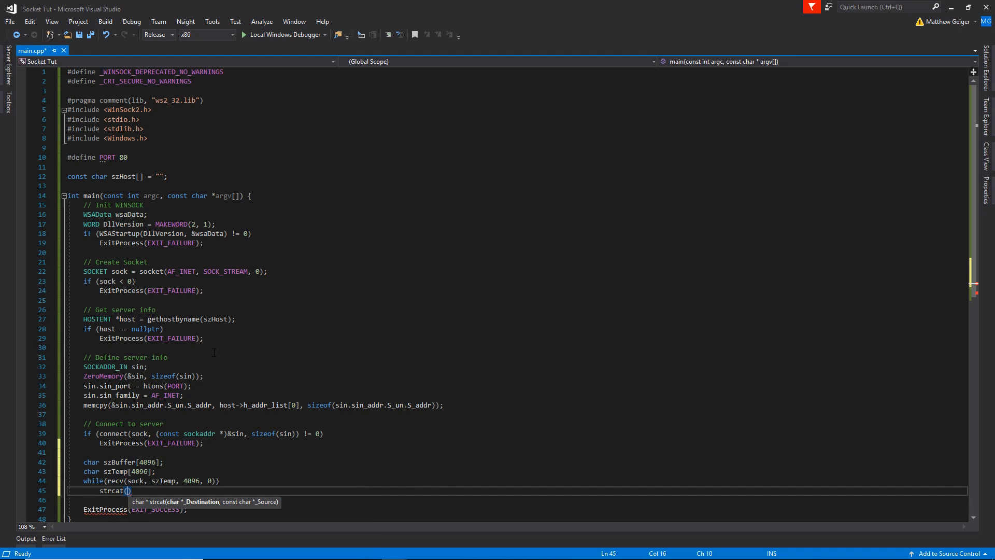
type("szBu")
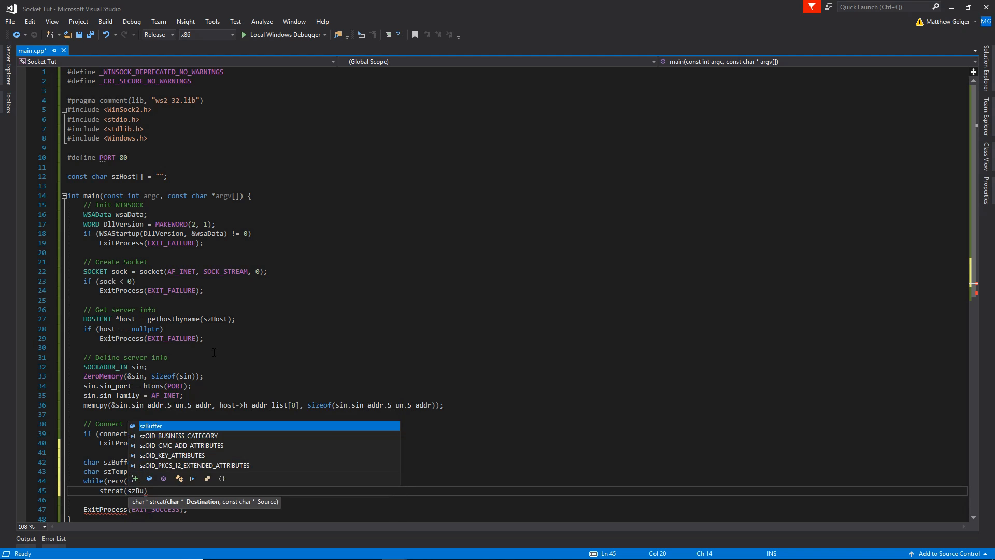
Add strcat(szBuffer, szTemp); as the loop body and save main.cpp.
key("Tab")
type(", szB")
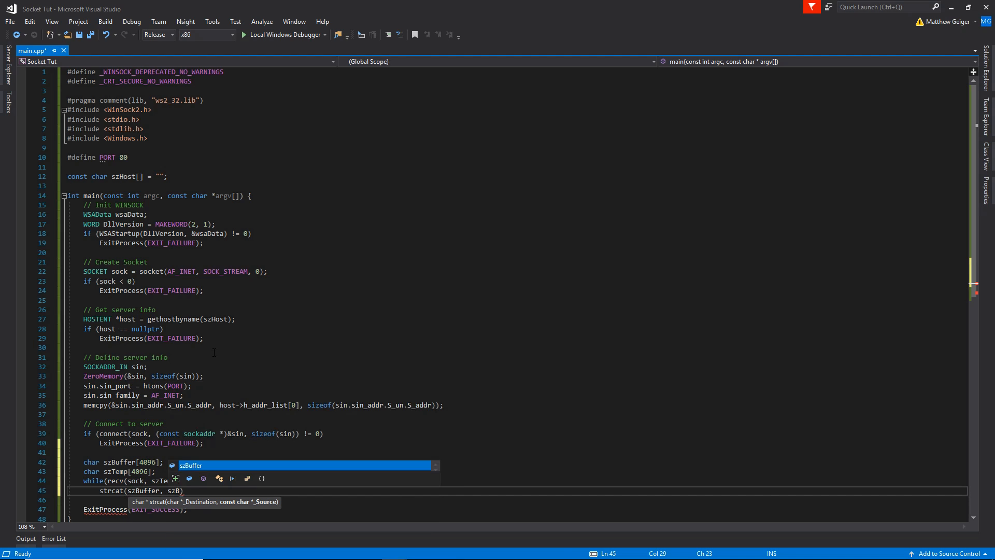
key("Escape")
key("BackSpace")
key("BackSpace")
key("BackSpace")
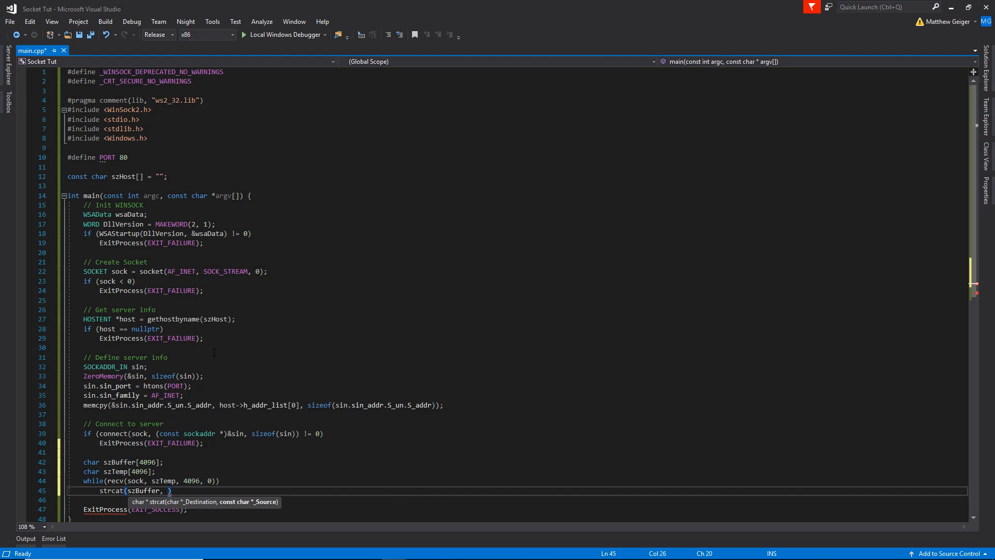
type("szT")
key("Tab")
type(")")
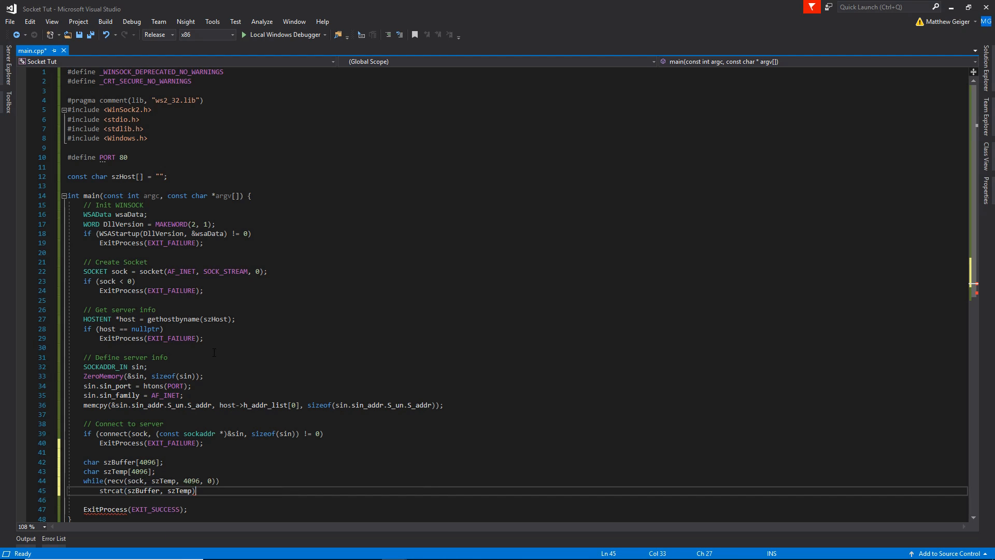
type(";")
key("ctrl+s")
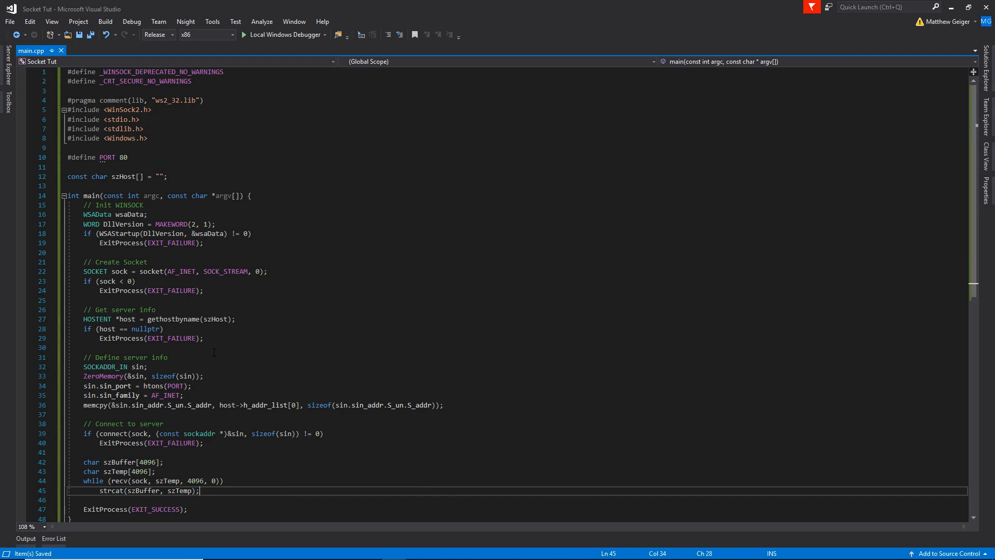
key("Return")
key("Return")
type("print")
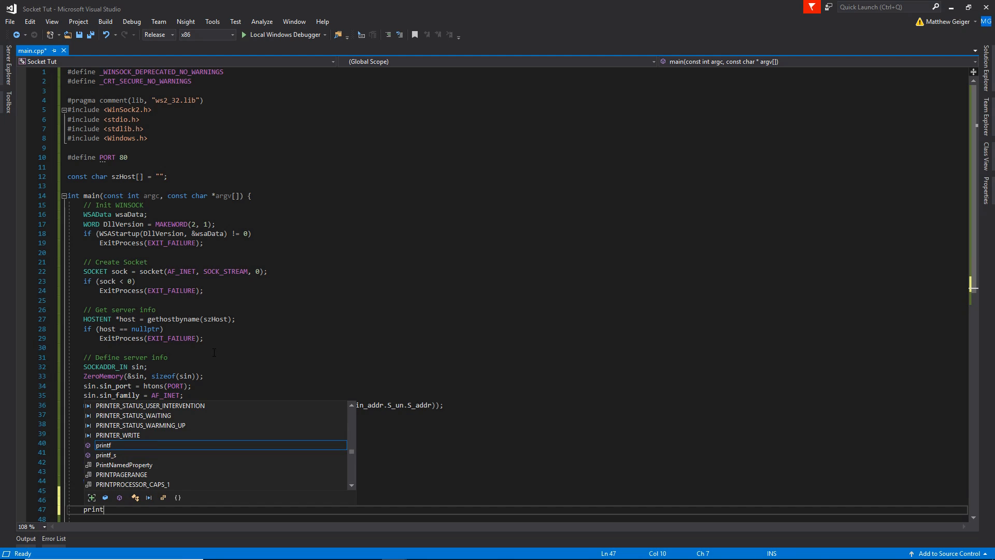
After the receive loop add printf("%s\n", szBuffer), closesocket(sock) and getchar(), then save main.cpp.
left_click(556, 290)
scroll(562, 337, "down", 4)
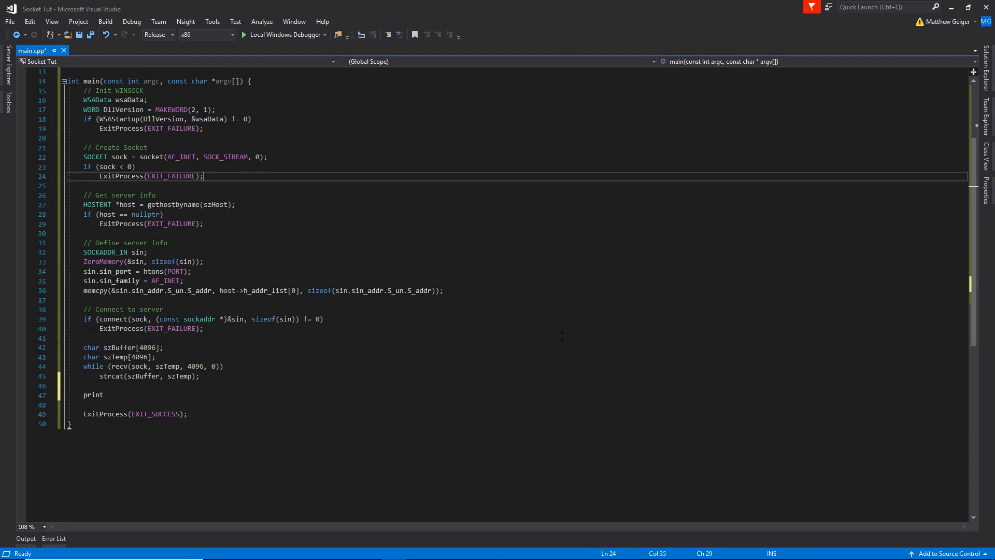
left_click(151, 394)
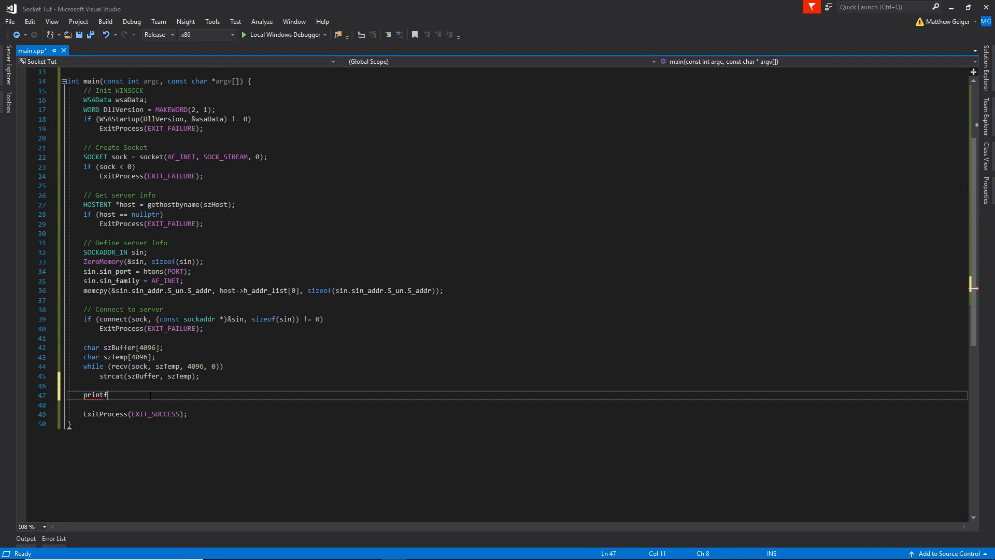
type("(\"")
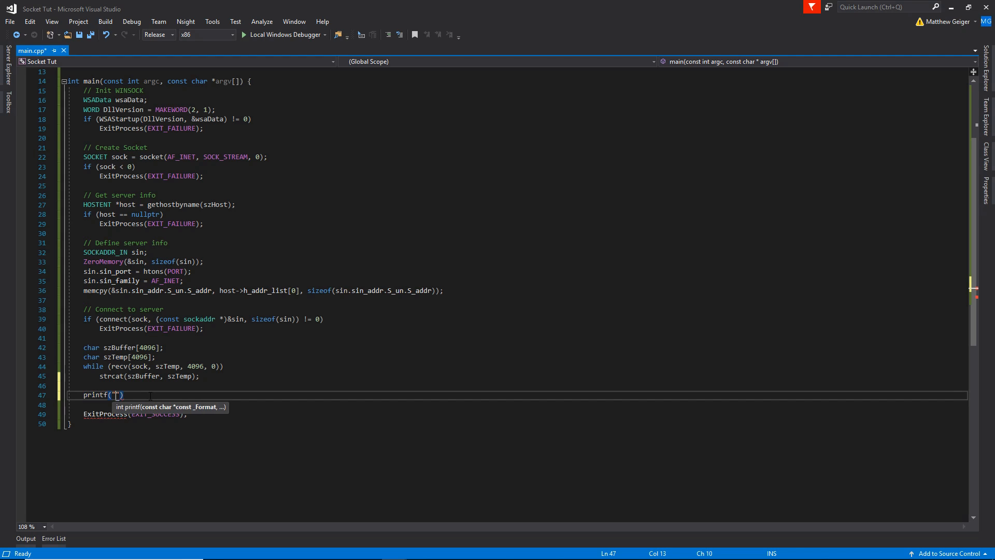
type("%")
type("s ")
type(",")
type(" szBuffer")
type(");")
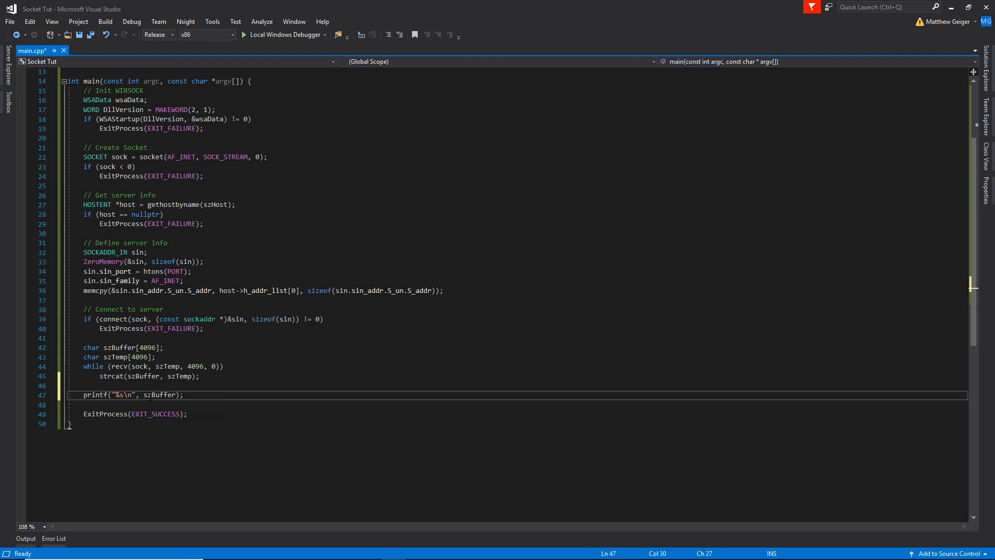
key("Return")
key("Return")
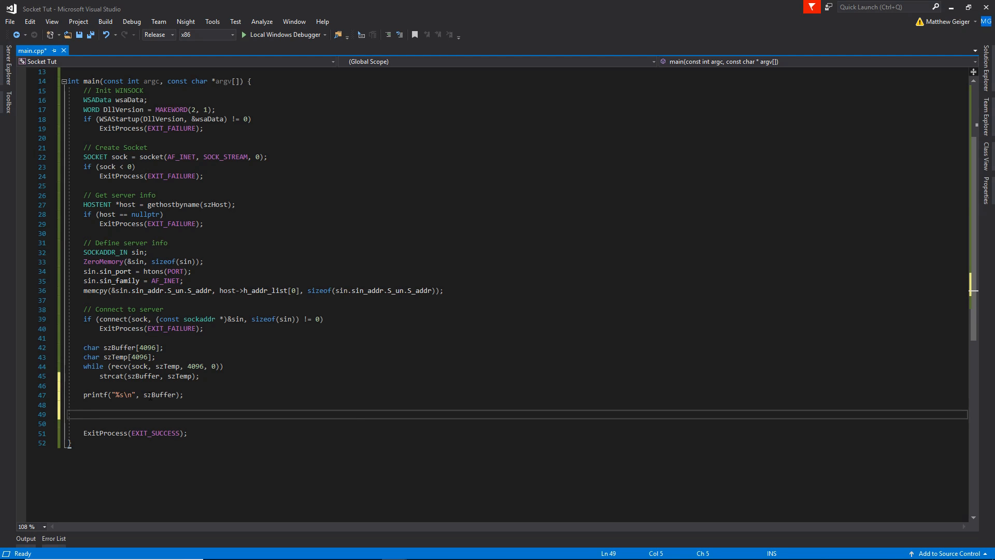
type("closeso")
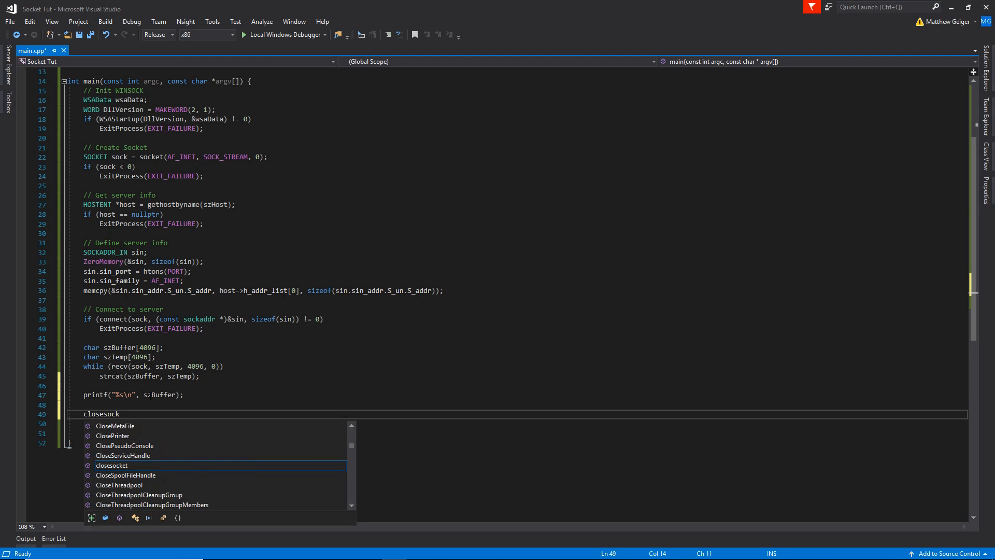
type("ck")
key("Tab")
type("(")
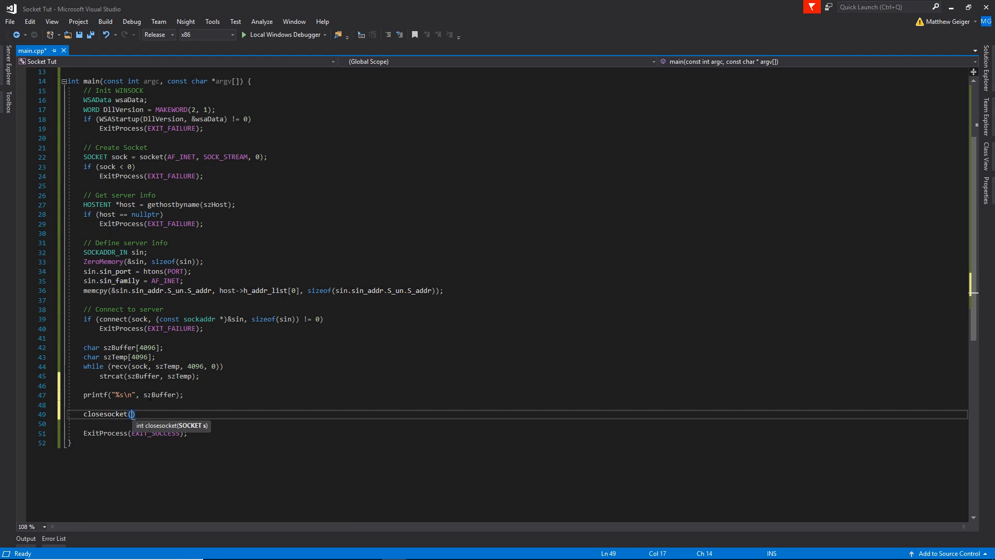
type("sock)")
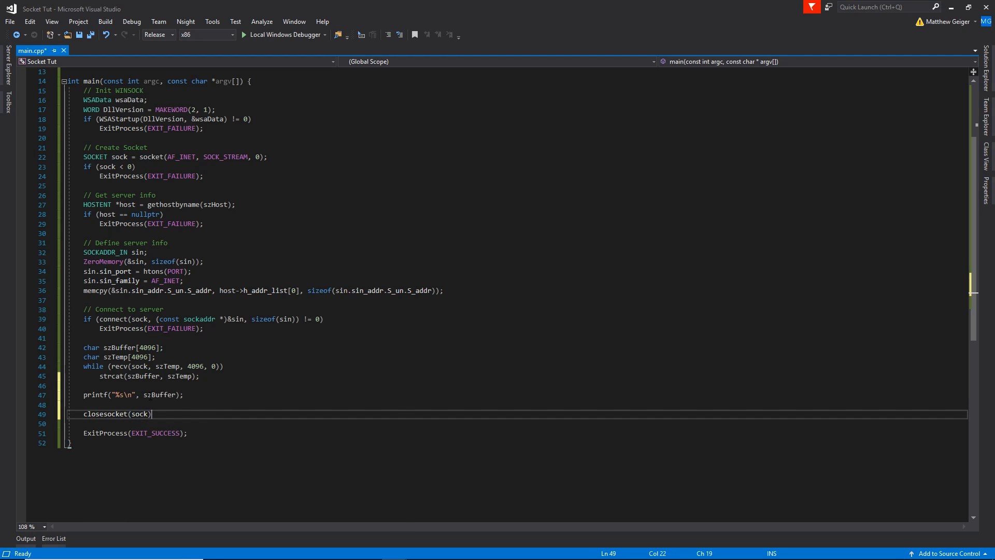
key("Return")
type("get")
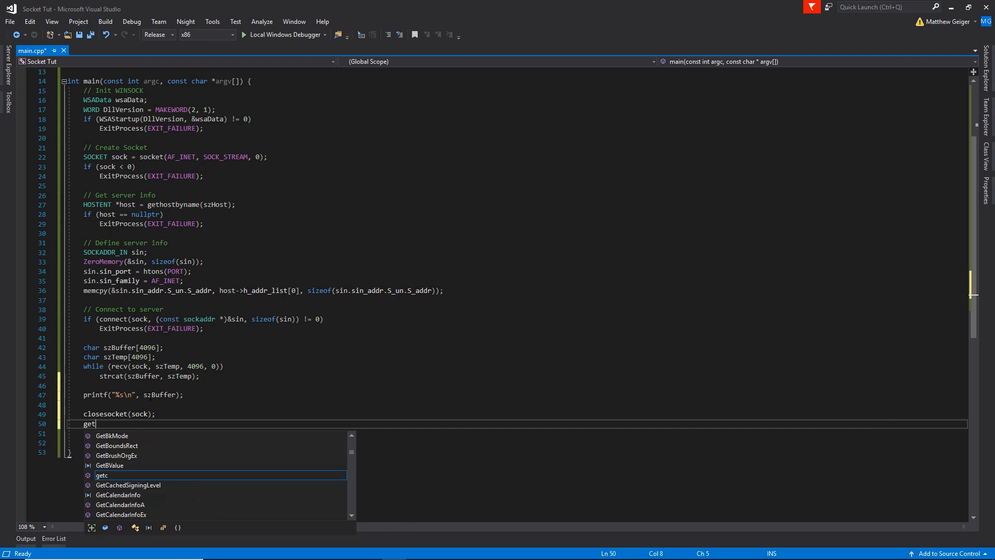
type("char")
key("Escape")
type("();")
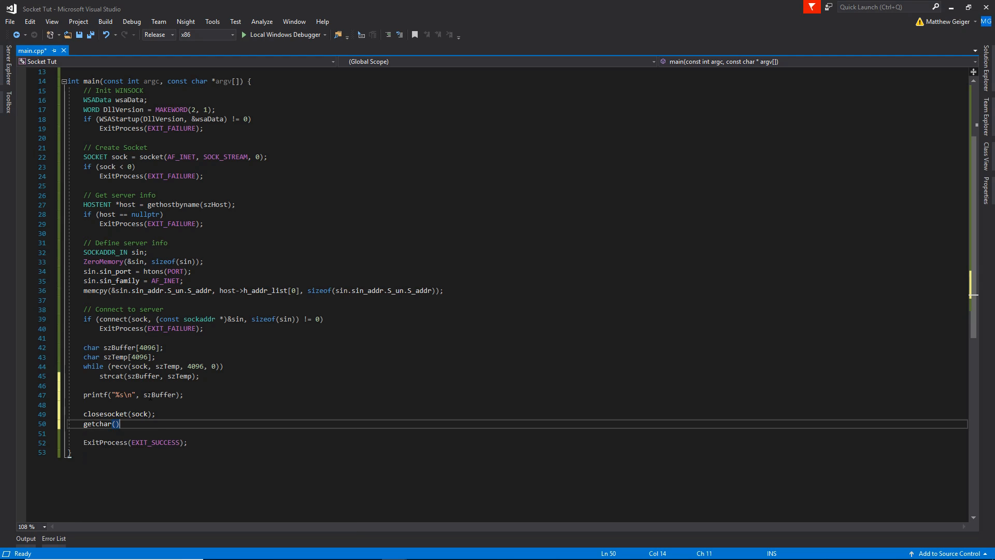
key("ctrl+s")
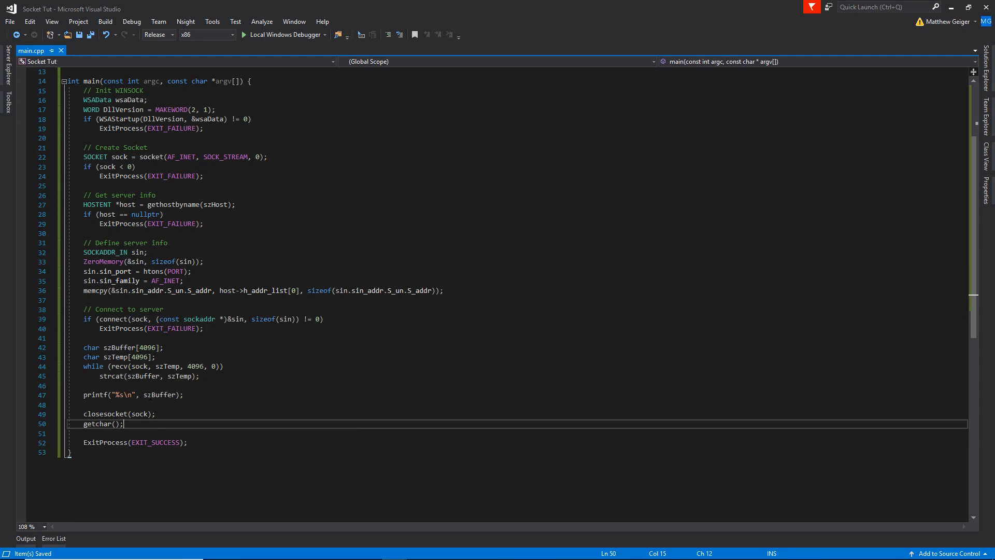
left_click(299, 272)
scroll(299, 272, "up", 4)
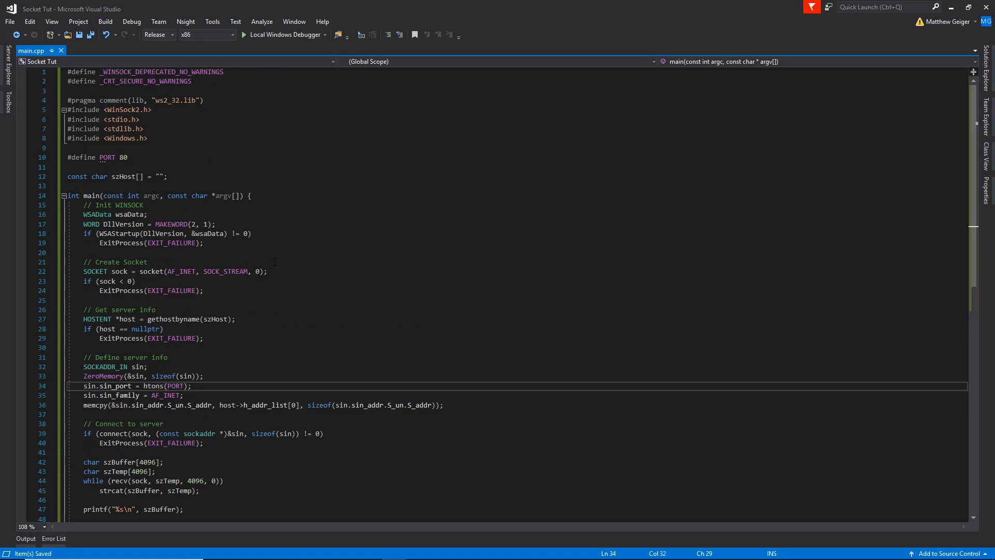
left_click(222, 148)
left_click(159, 177)
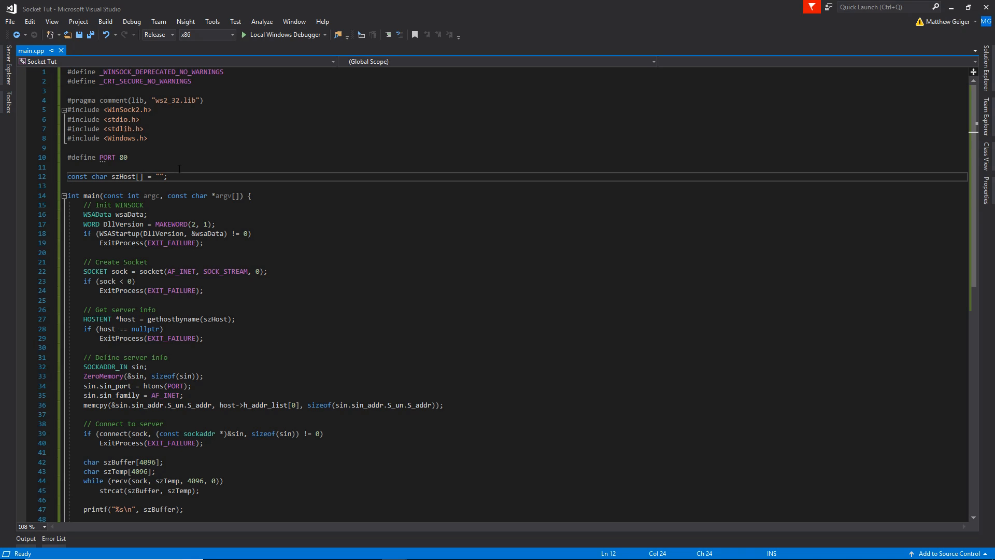
type("ww")
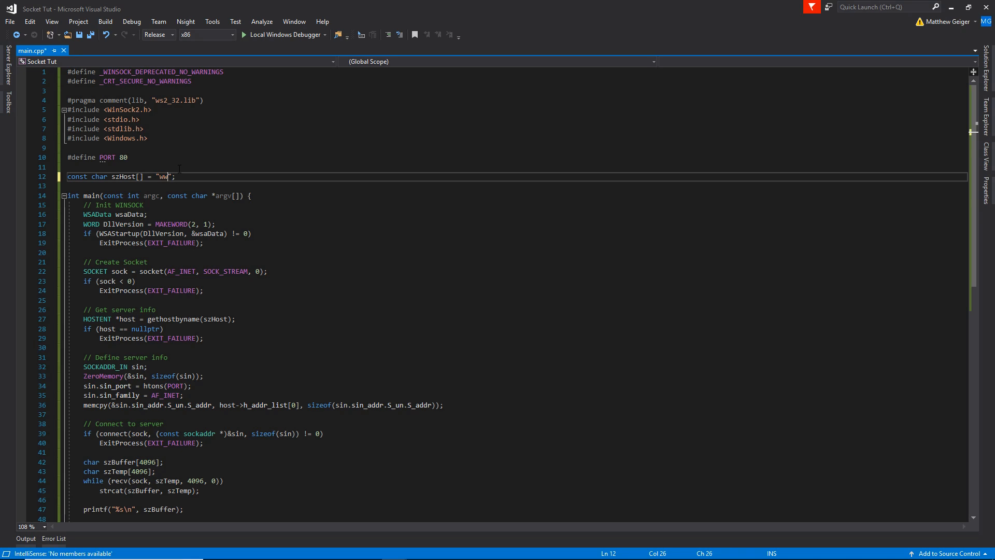
type("w.goog")
type("le.com")
key("ctrl+s")
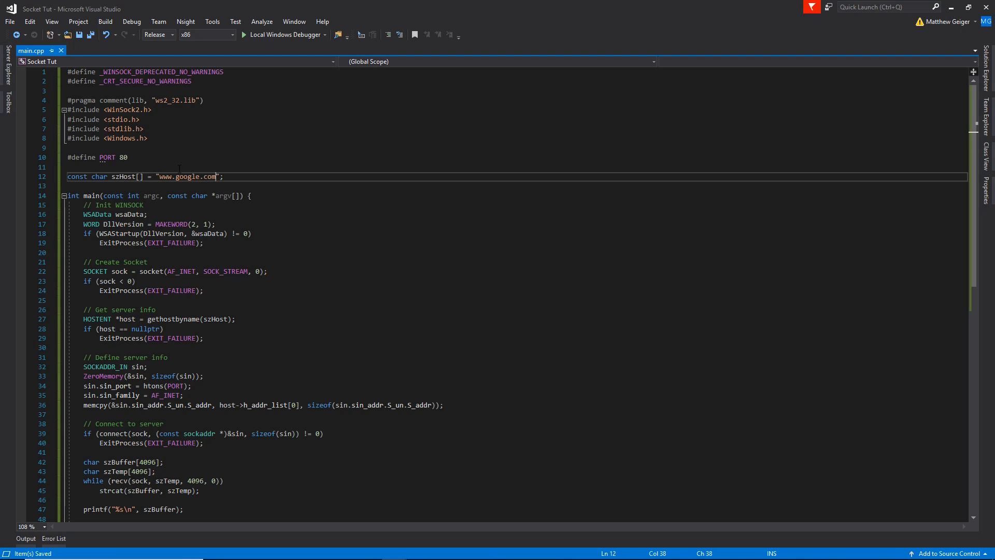
Run Socket Tut, then close its empty console to stop debugging.
left_click(279, 33)
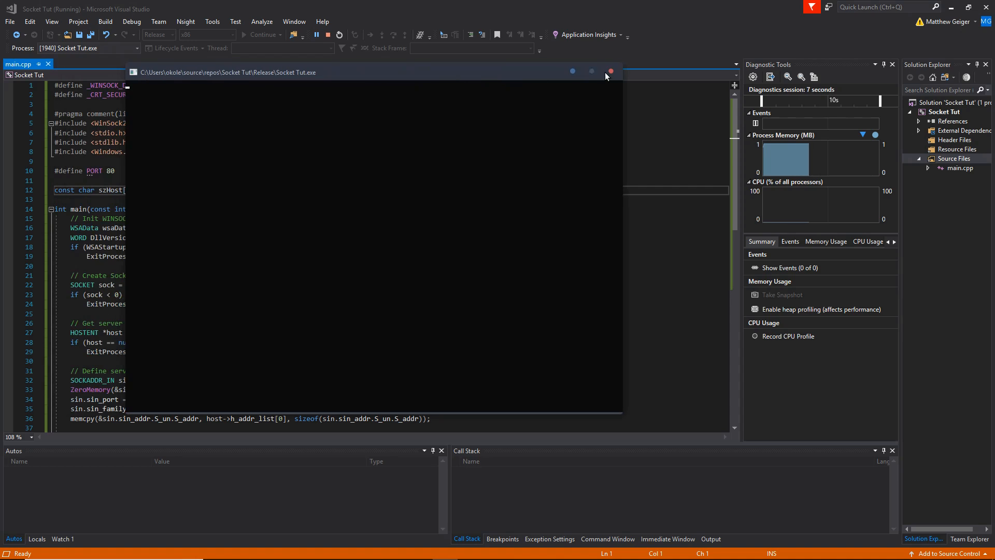
left_click(612, 70)
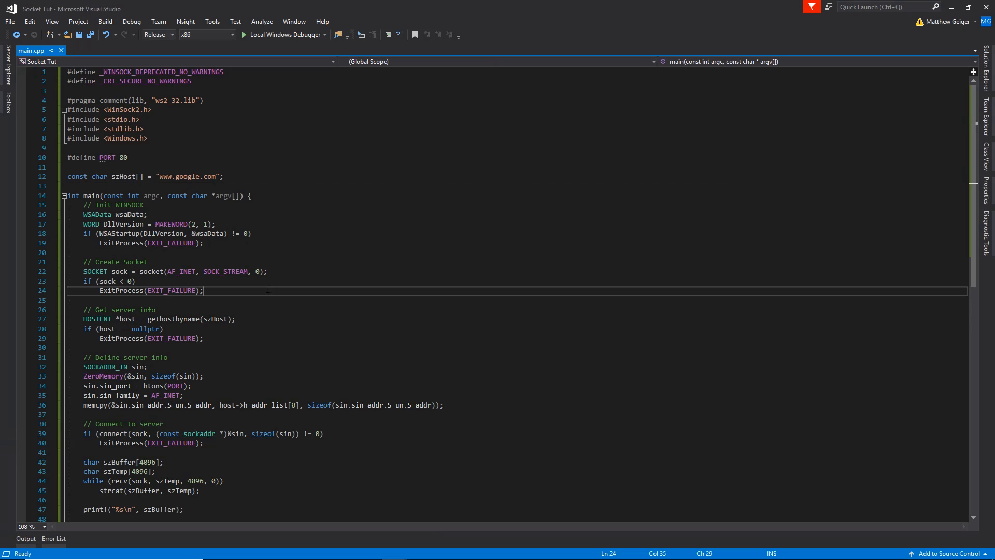
scroll(285, 311, "down", 2)
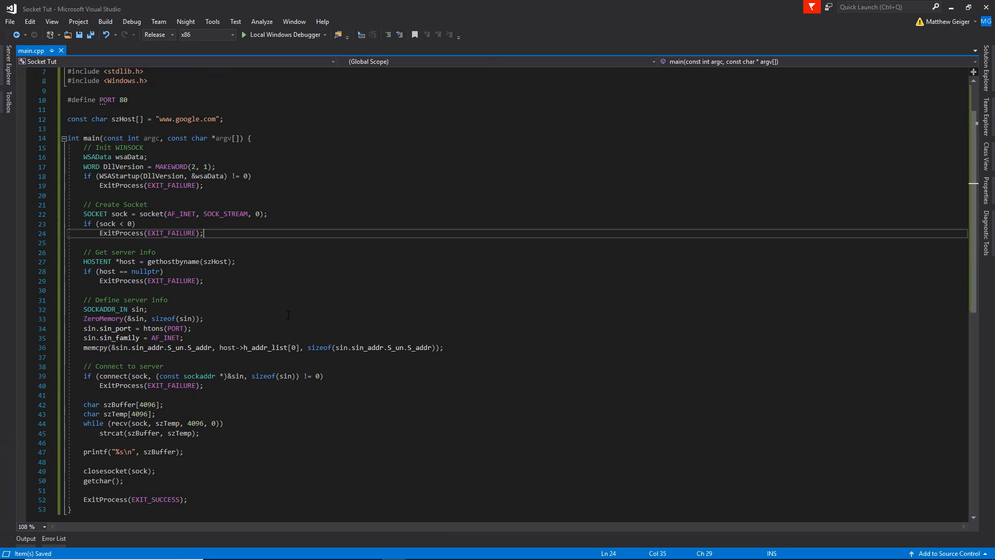
Declare the szMsg HEAD request string and send it with send(sock, szMsg, strlen(szMsg), 0).
left_click(244, 356)
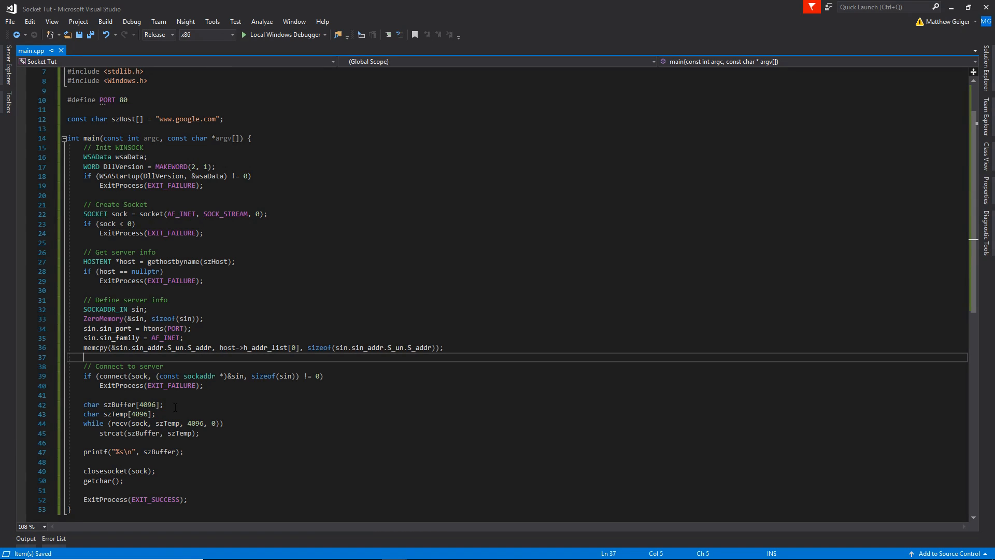
left_click(229, 387)
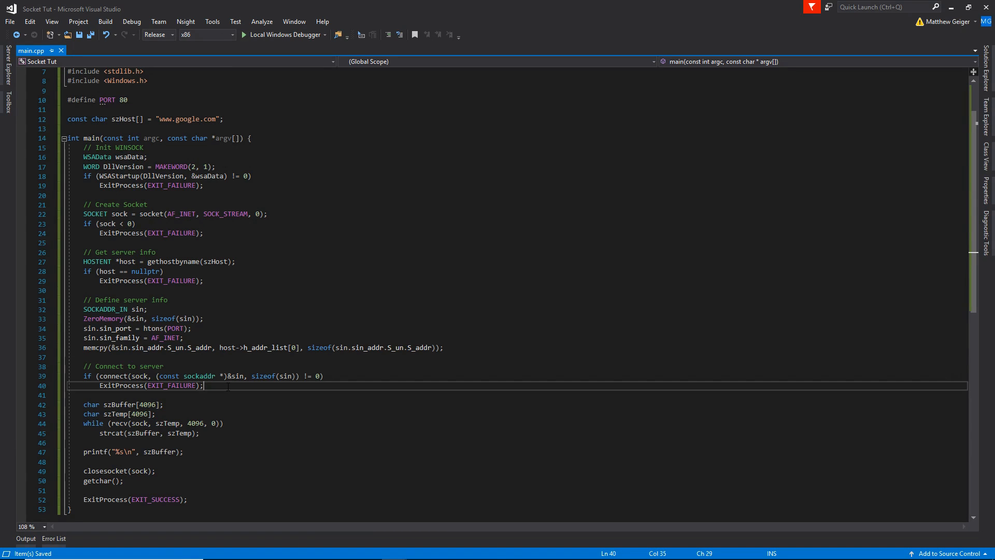
key("Return")
key("Return")
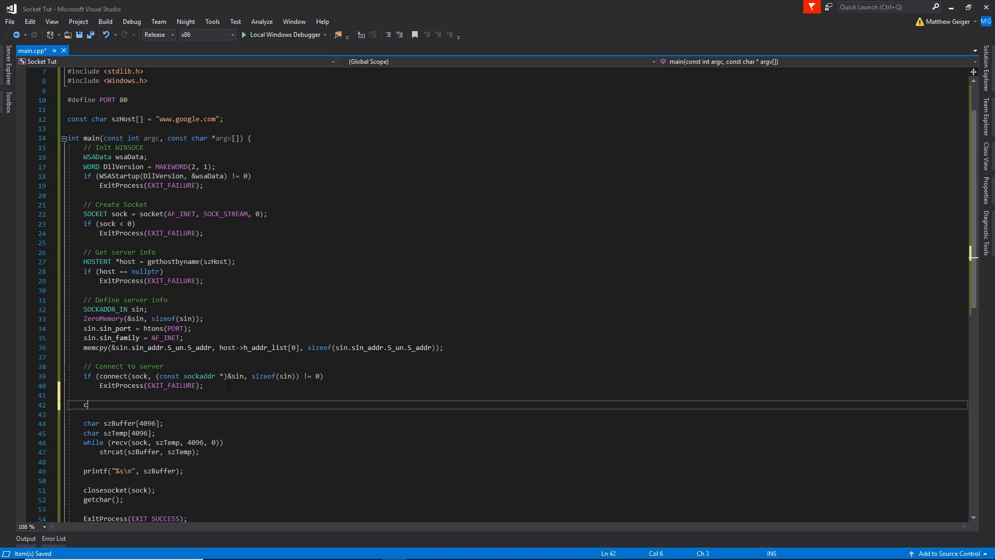
type("const char ")
type("szM")
type("sg")
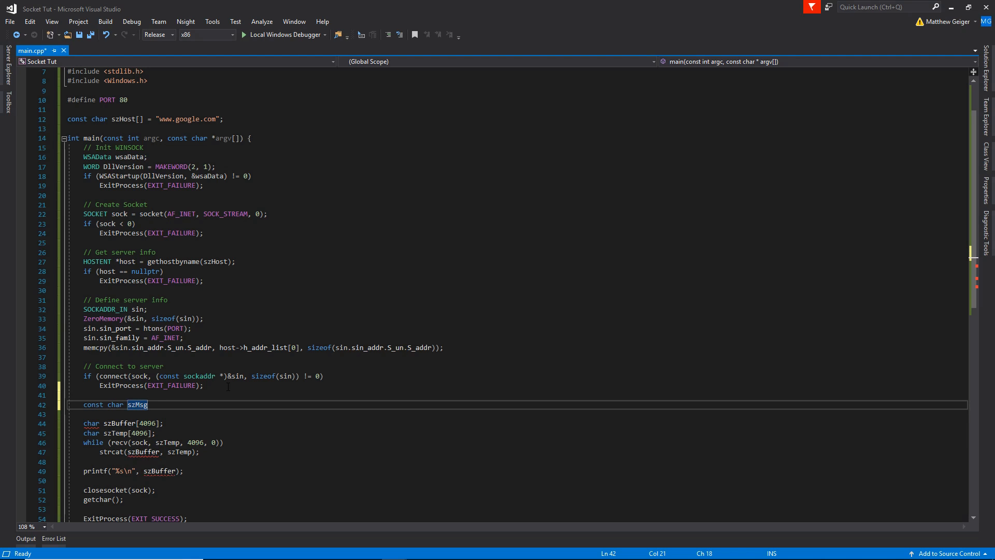
type("[] = ")
type("\"\";")
key("Left")
type("HEAD")
type("/ ")
type("HT")
type("TP/1")
type(".0")
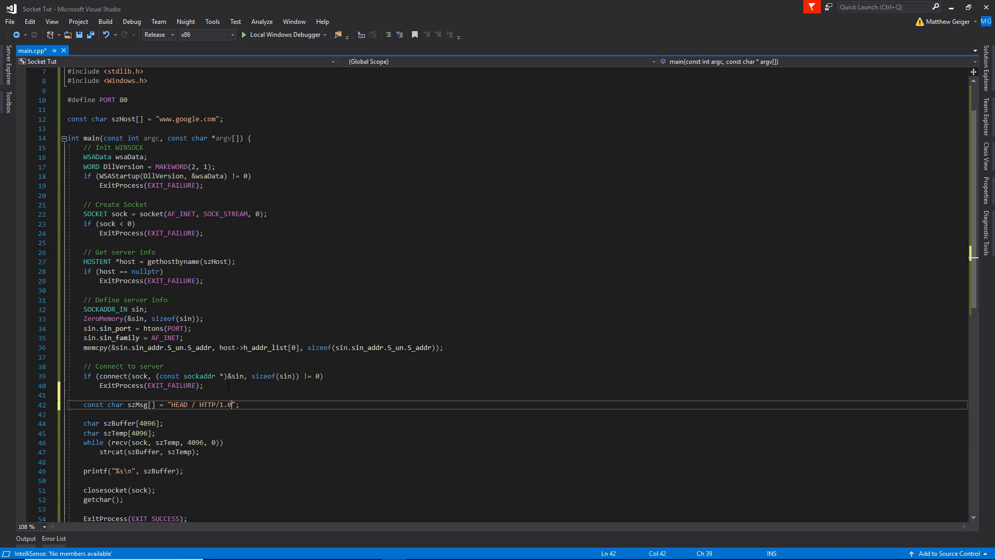
type("\r \r \"")
key("Return")
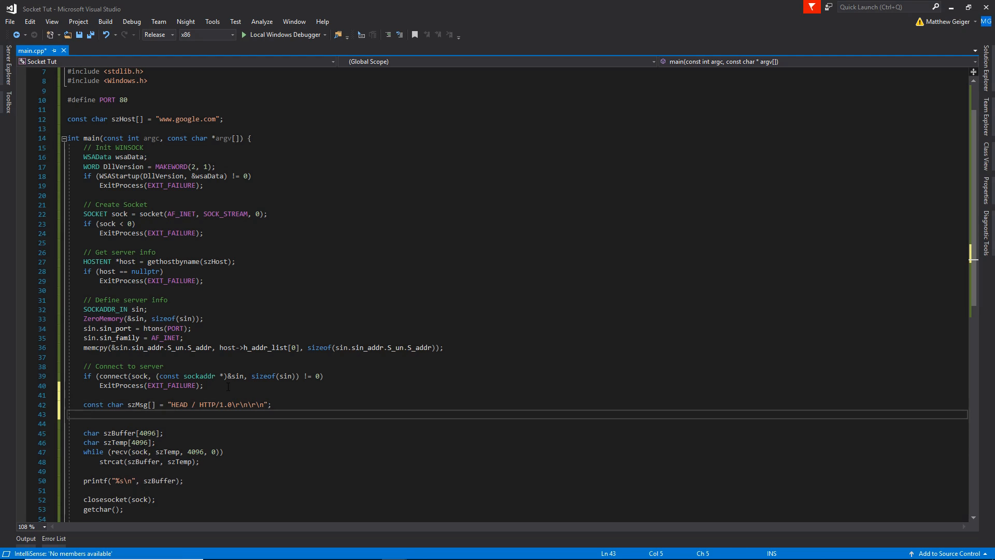
type("if")
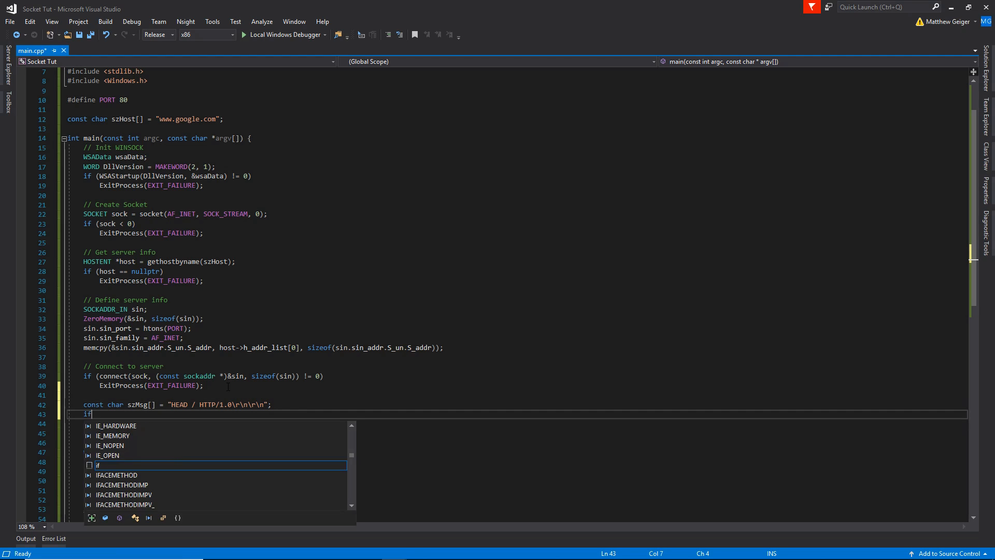
type("(!s")
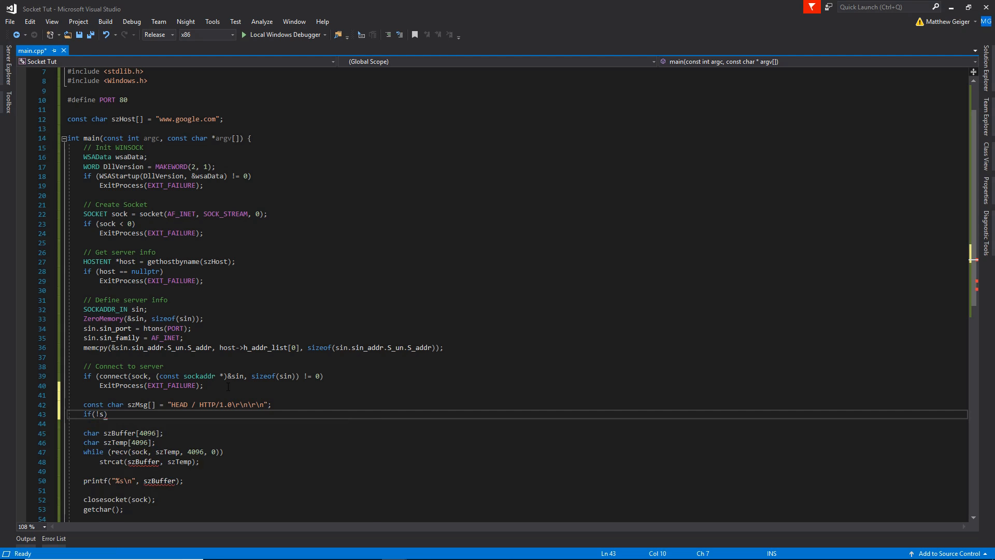
type("end(soc")
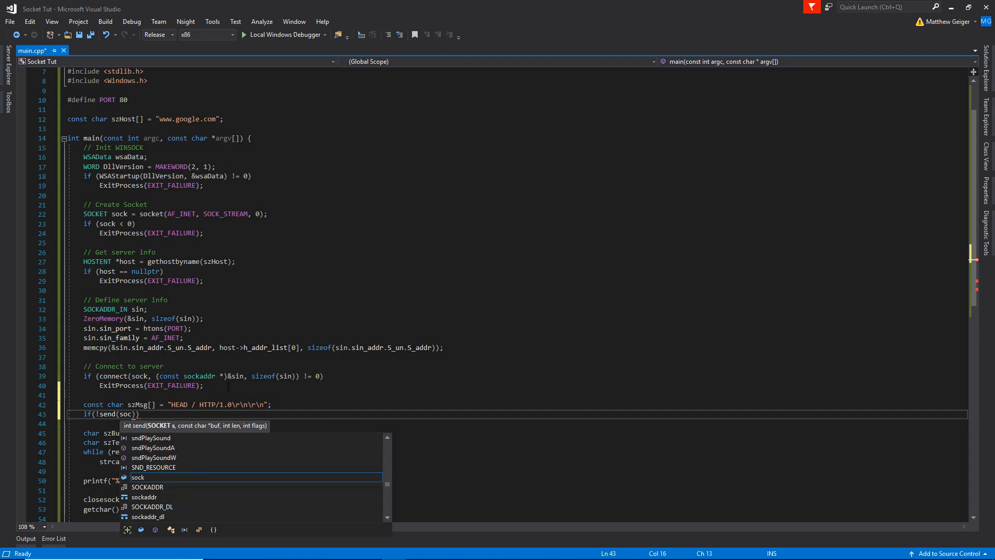
type("k, sz")
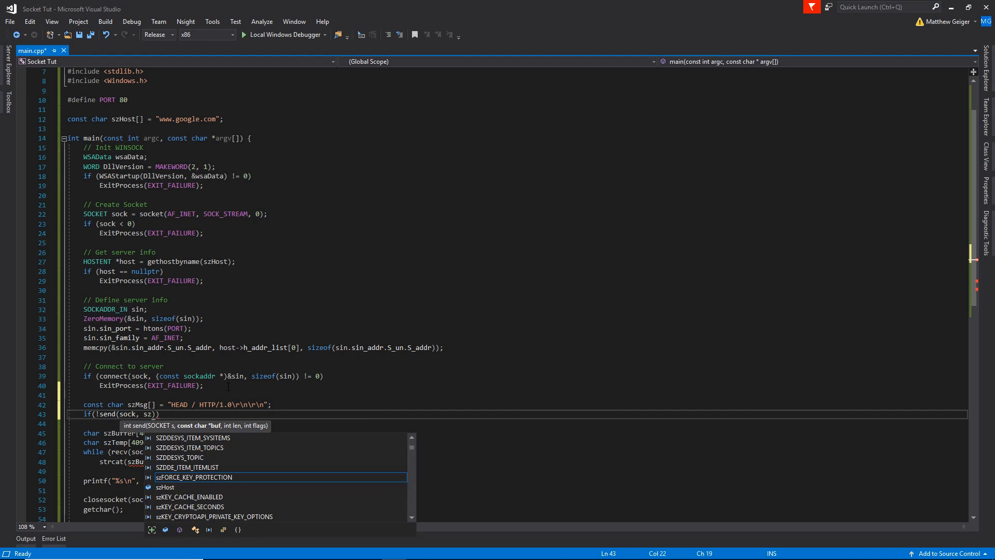
type("M")
key("Tab")
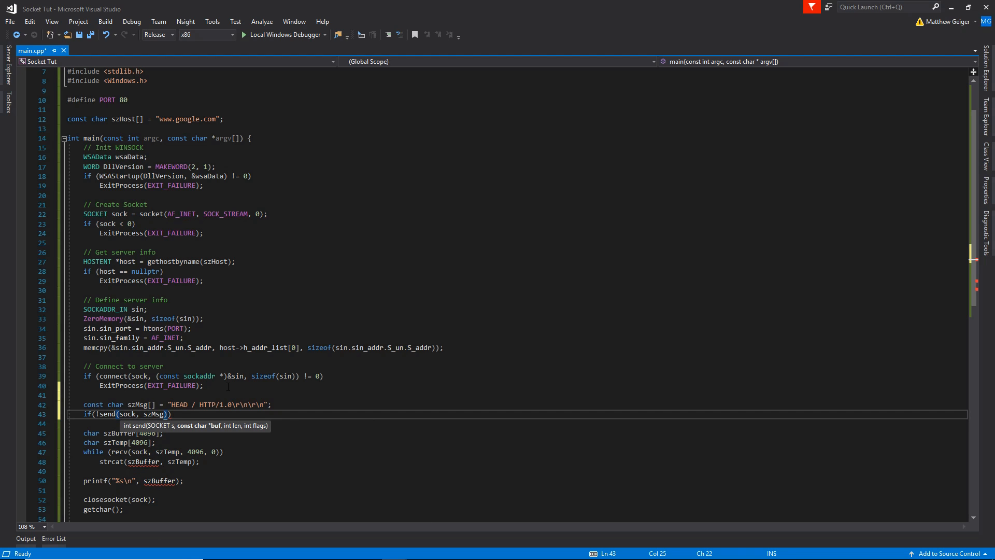
type(", strlen")
type("(szM")
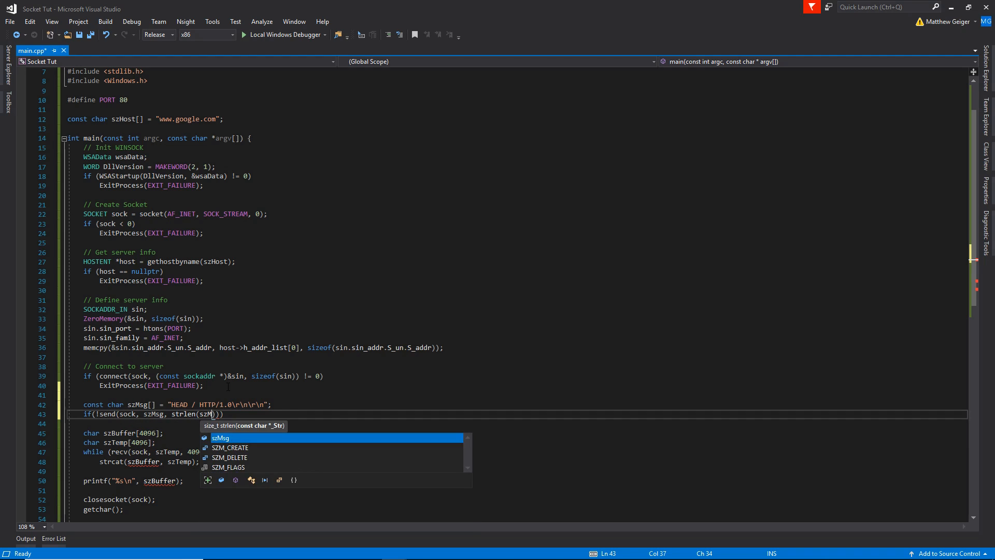
key("Tab")
type(")")
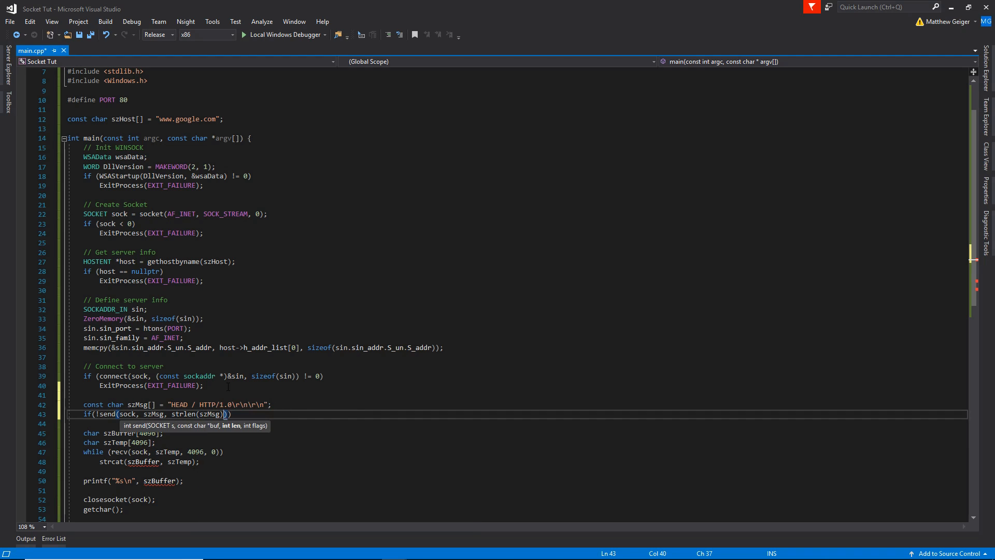
type(", 0))")
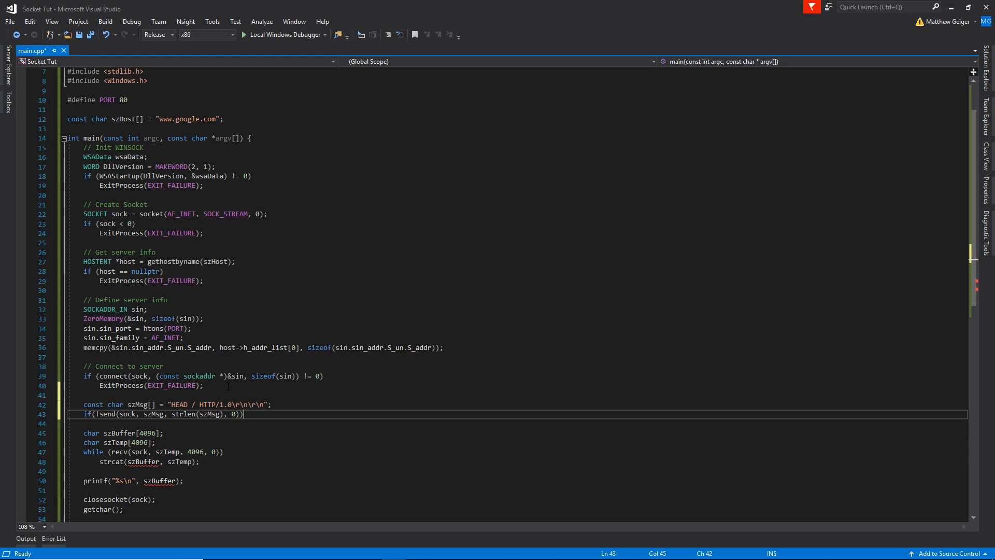
type(" {")
Make a failed send call ExitProcess(EXIT_FAILURE) and save main.cpp.
key("Return")
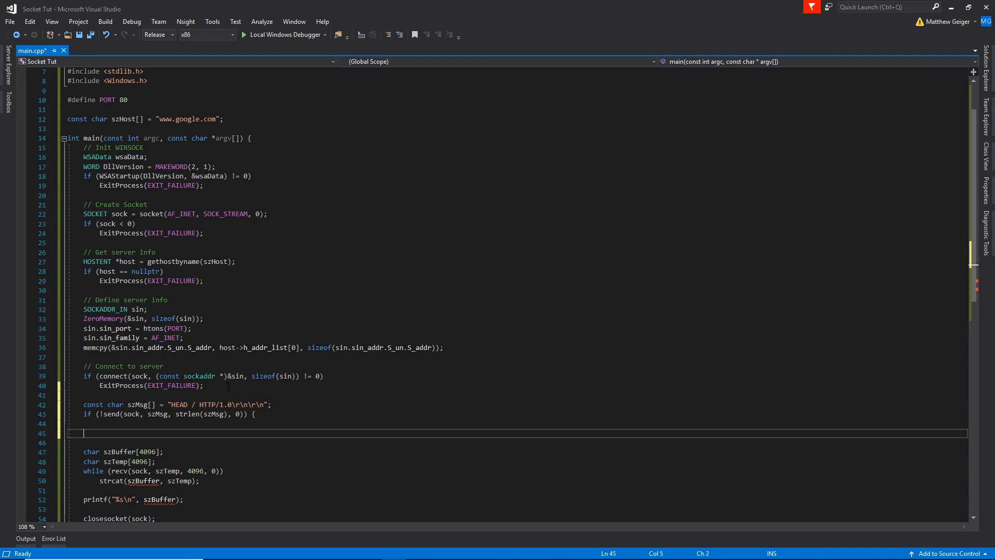
key("BackSpace")
key("BackSpace")
key("Return")
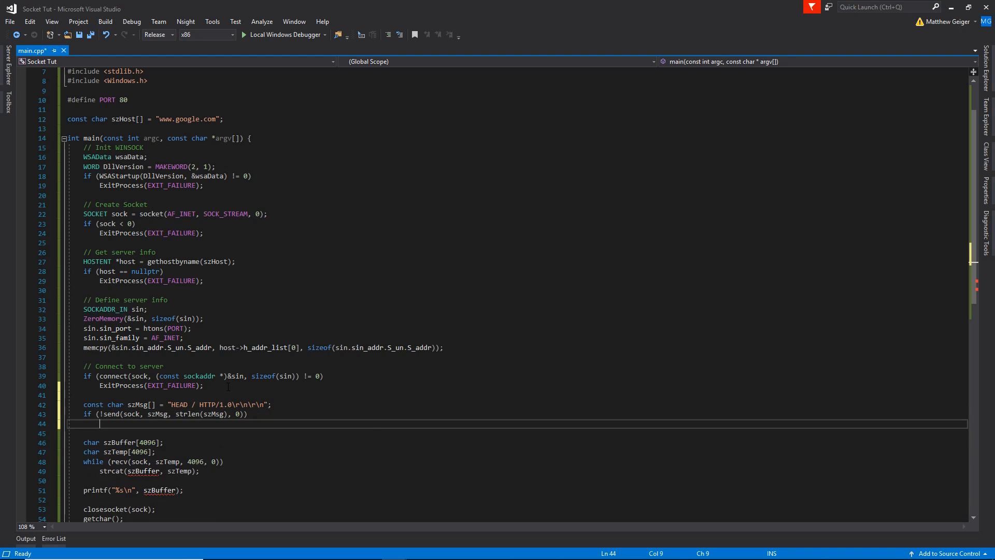
type("exitPRo")
key("Tab")
type("(EXIT_")
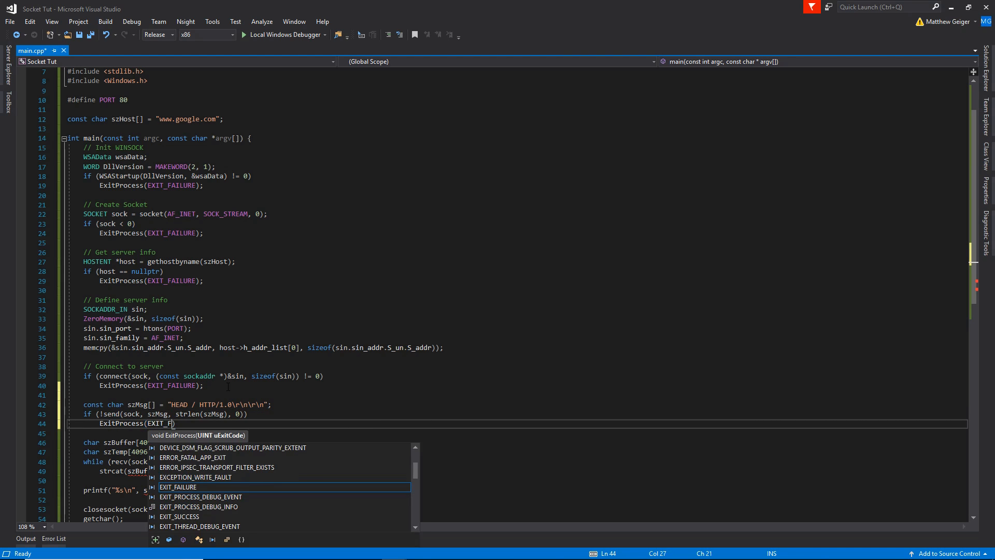
type("F")
key("Tab")
type(")")
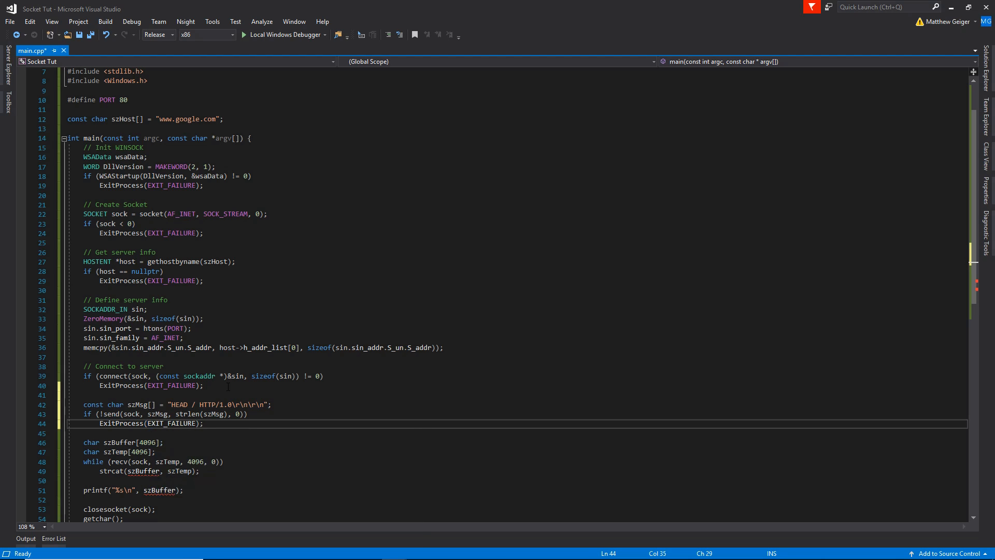
key("ctrl+s")
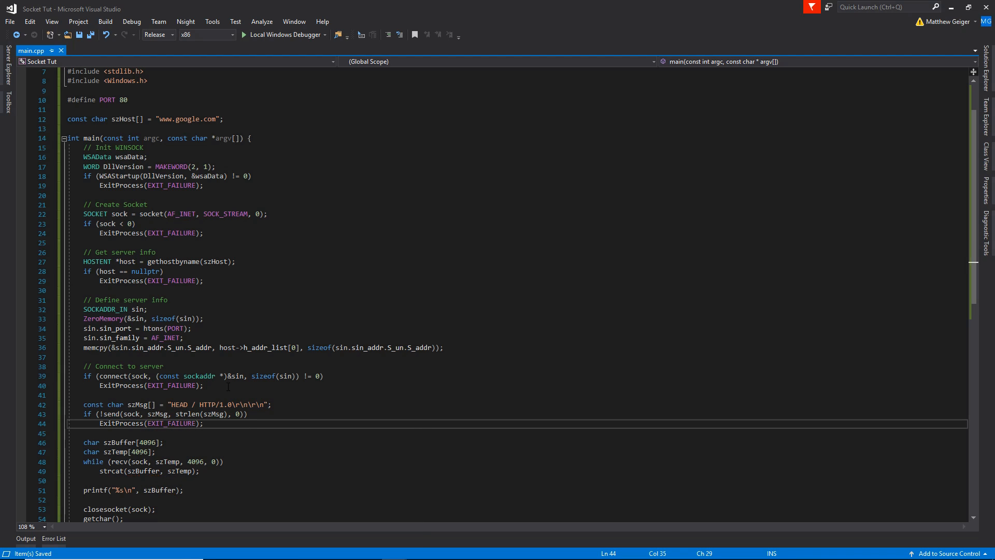
Review the send check, the Init WINSOCK comment and the nullptr host check in main.cpp.
left_click(241, 318)
scroll(242, 318, "down", 3)
left_click(243, 347)
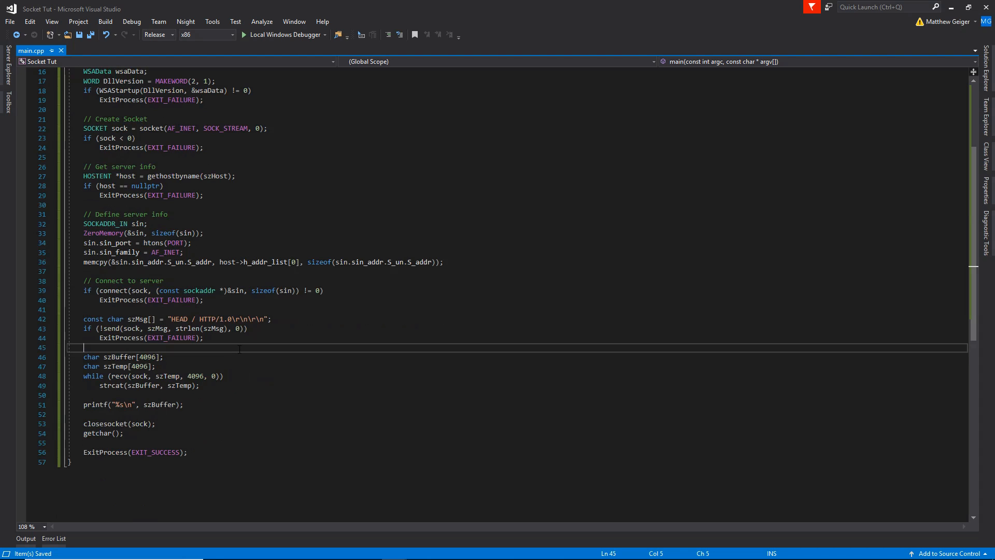
scroll(243, 355, "up", 4)
left_click(222, 178)
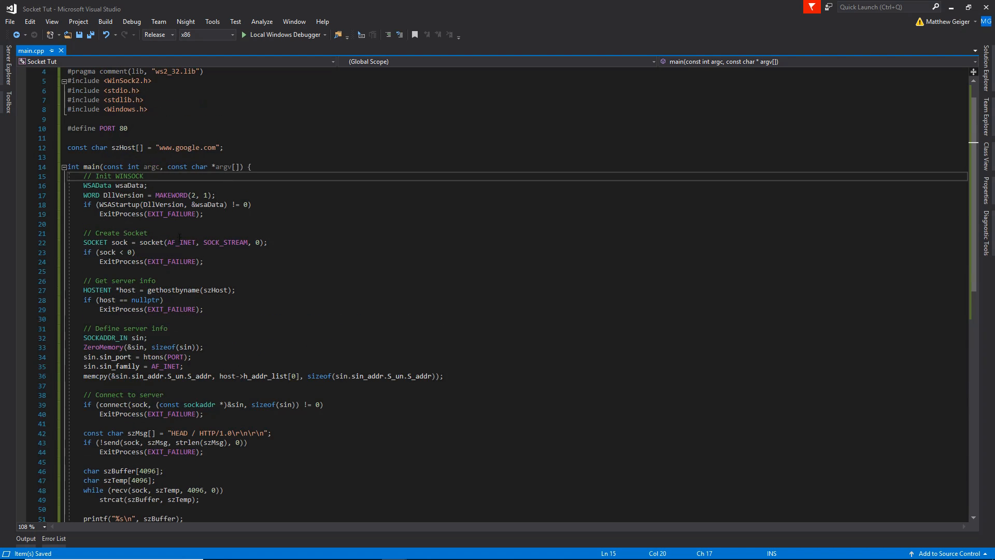
scroll(139, 226, "down", 3)
left_click(163, 214)
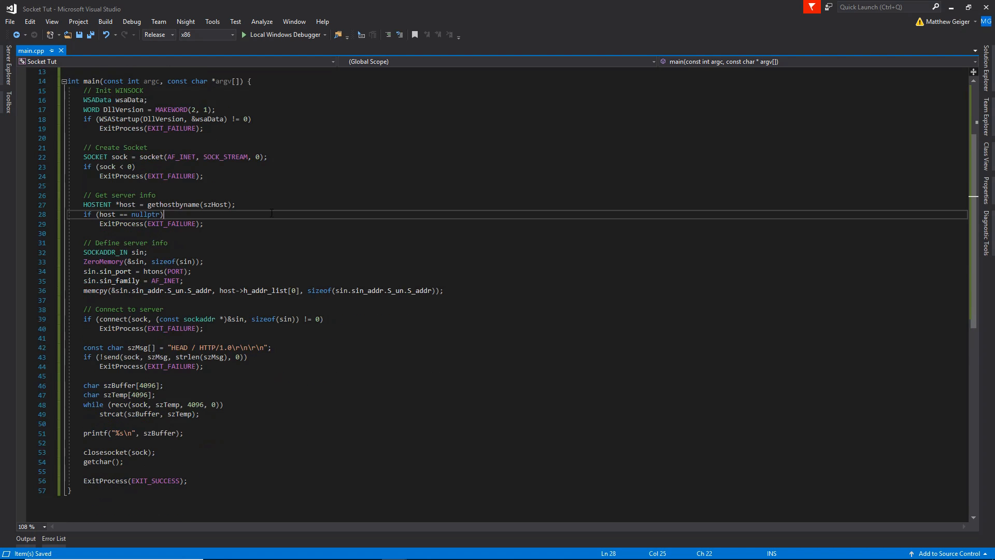
scroll(235, 73, "up", 4)
Run the client and inspect the printed Google headers, highlighting Server: gws and X-XSS-Protection.
left_click(273, 37)
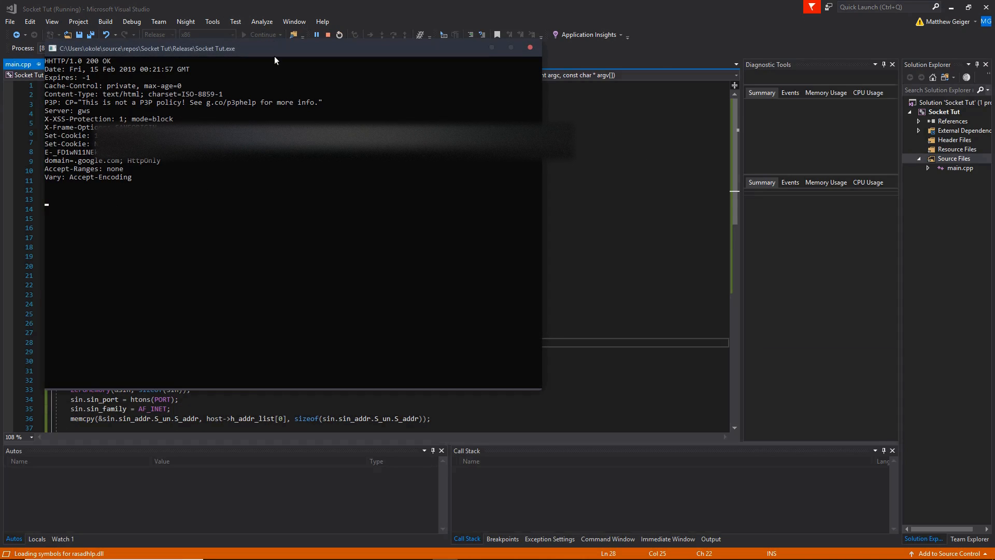
mouse_move(140, 172)
left_mouse_down()
mouse_move(93, 101)
mouse_move(45, 109)
left_mouse_up()
left_click(150, 119)
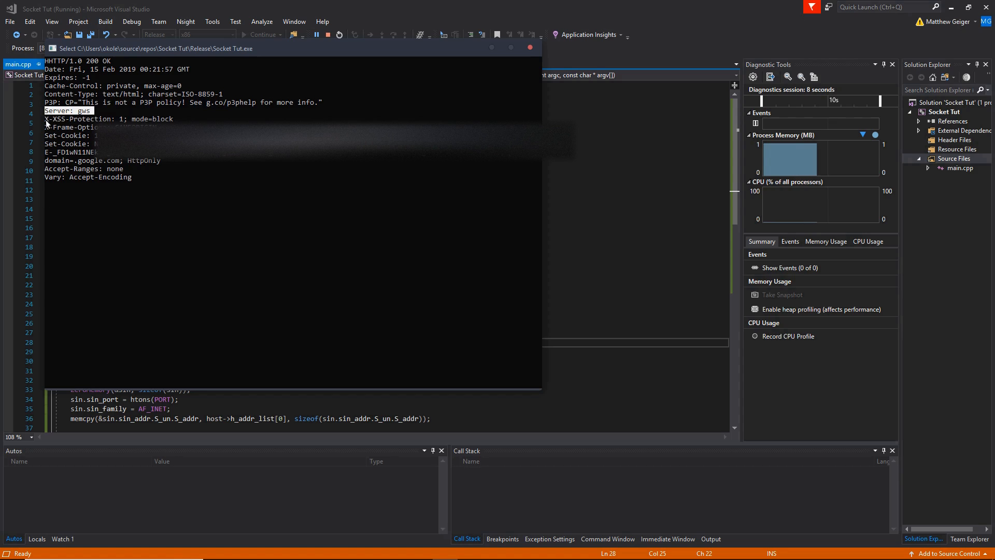
left_click_drag(44, 121, 116, 122)
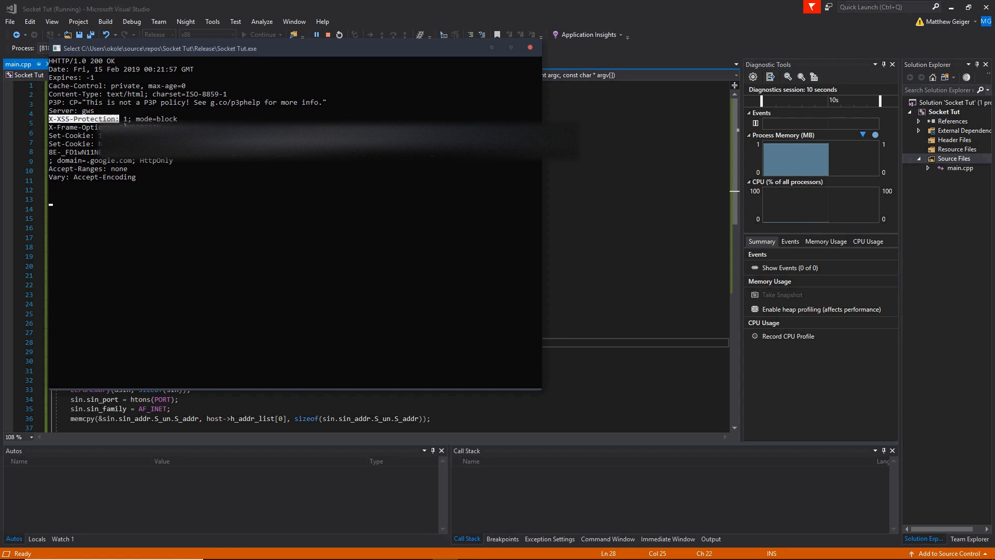
left_click(162, 156)
left_click(158, 175)
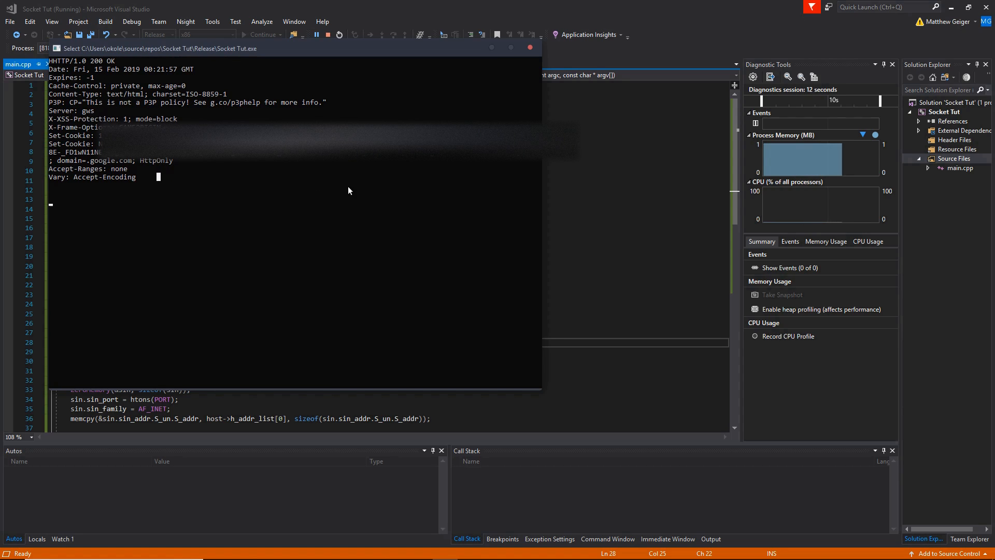
Move the console window aside, then close it to end the run.
left_click_drag(384, 46, 402, 61)
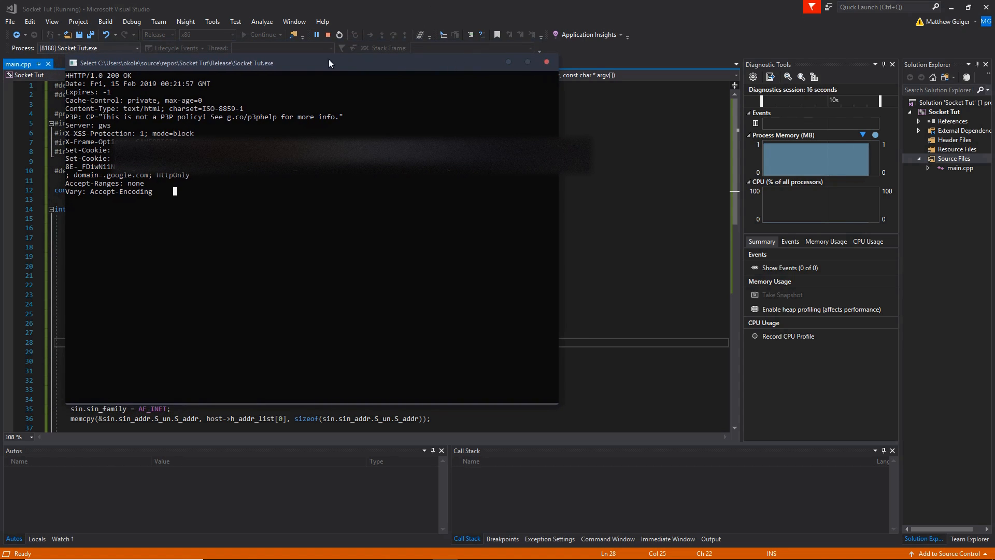
left_click_drag(314, 61, 380, 56)
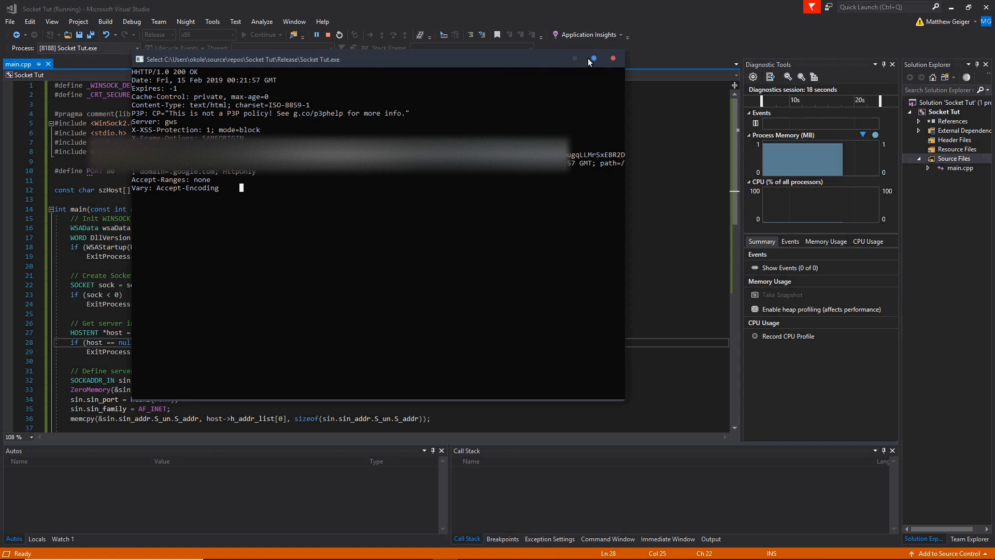
left_click(612, 59)
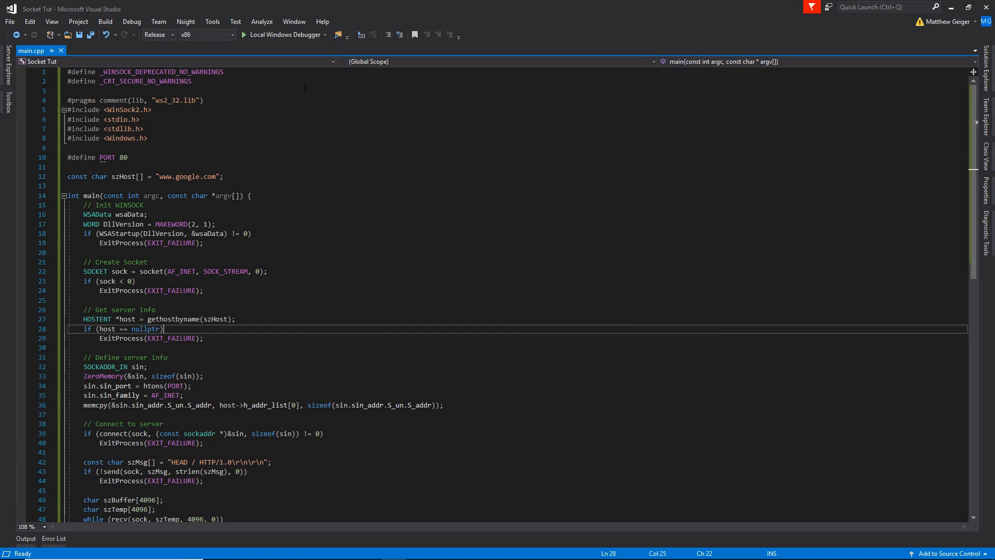
left_click(289, 176)
key("ctrl+s")
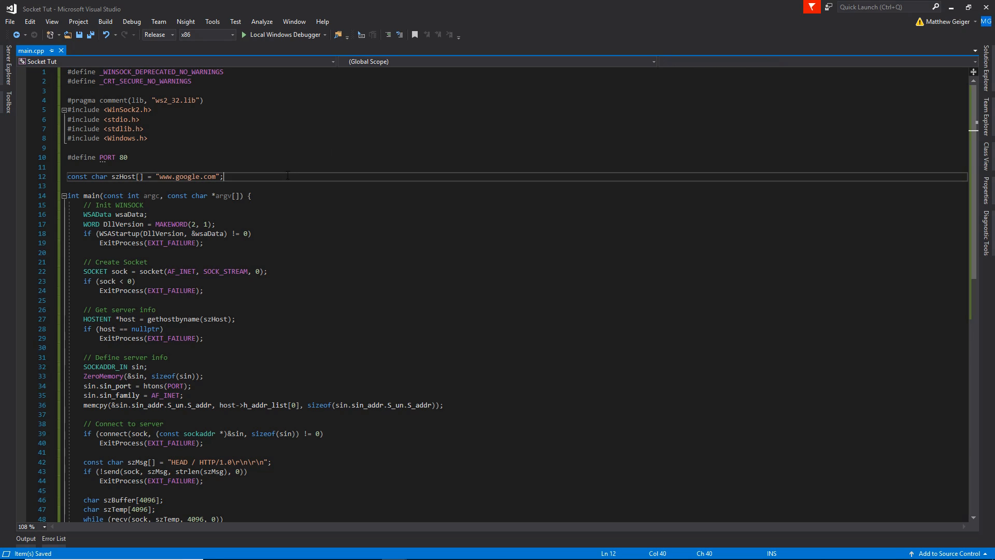
left_click(251, 110)
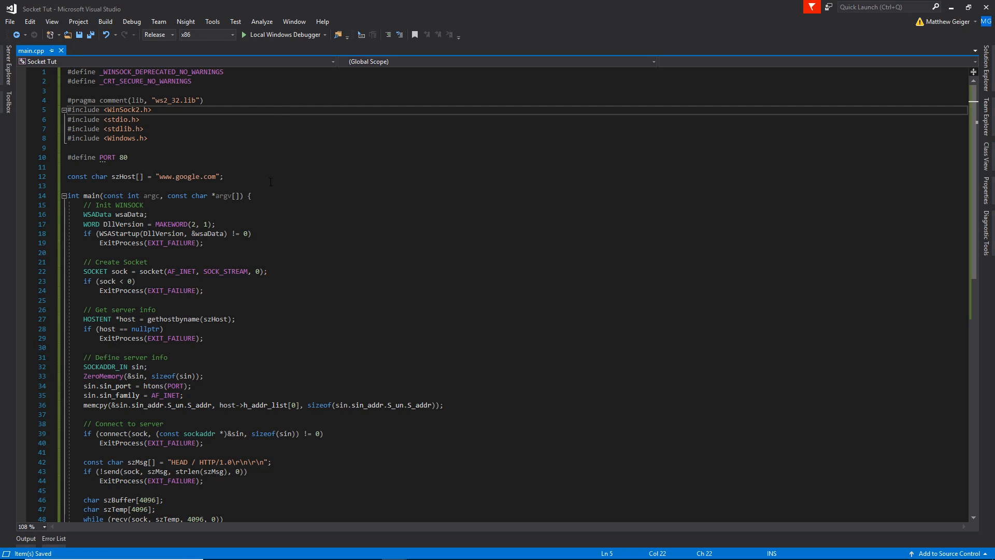
left_click(250, 184)
left_click(178, 145)
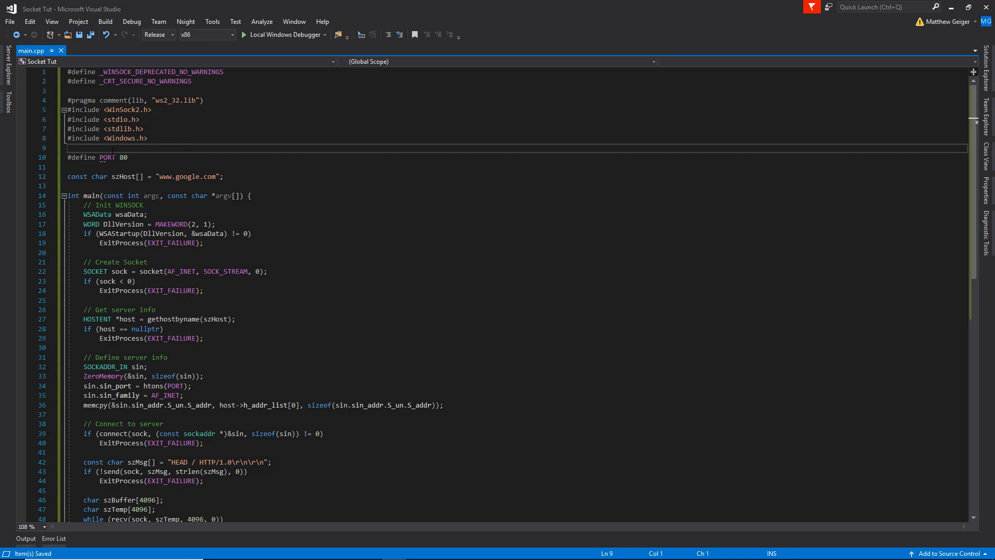
left_click_drag(71, 148, 62, 101)
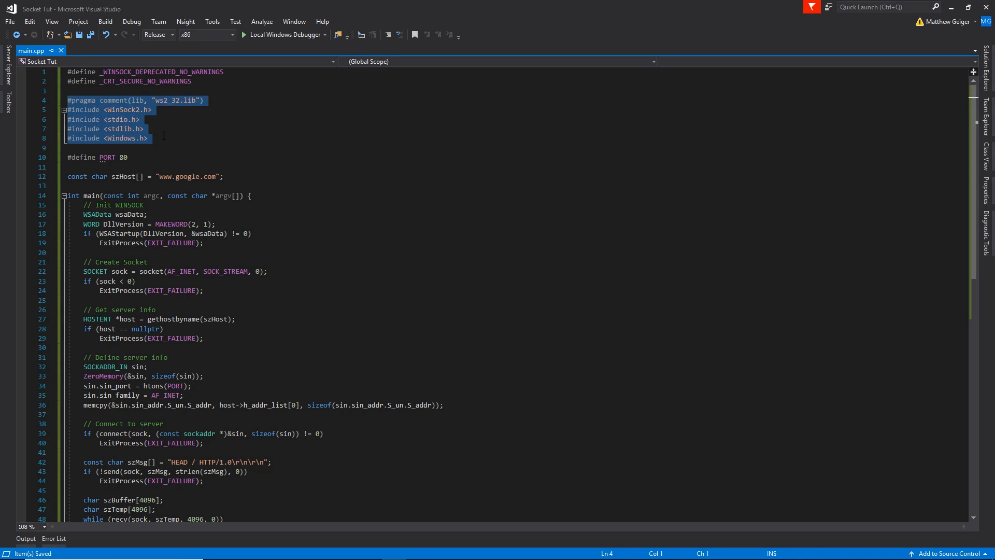
left_click(163, 140)
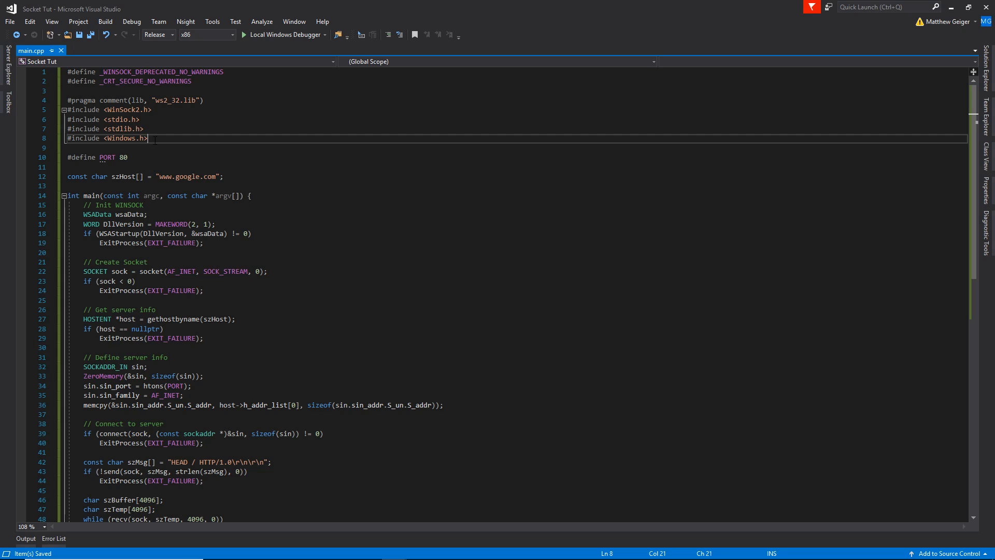
key("Down")
key("Down")
key("Down")
left_click_drag(140, 156, 69, 99)
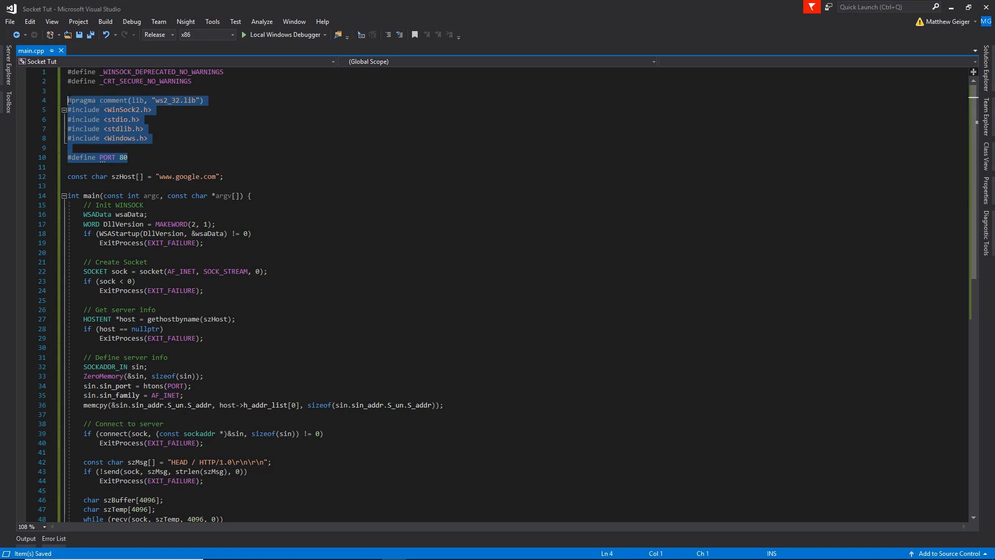
left_click(278, 156)
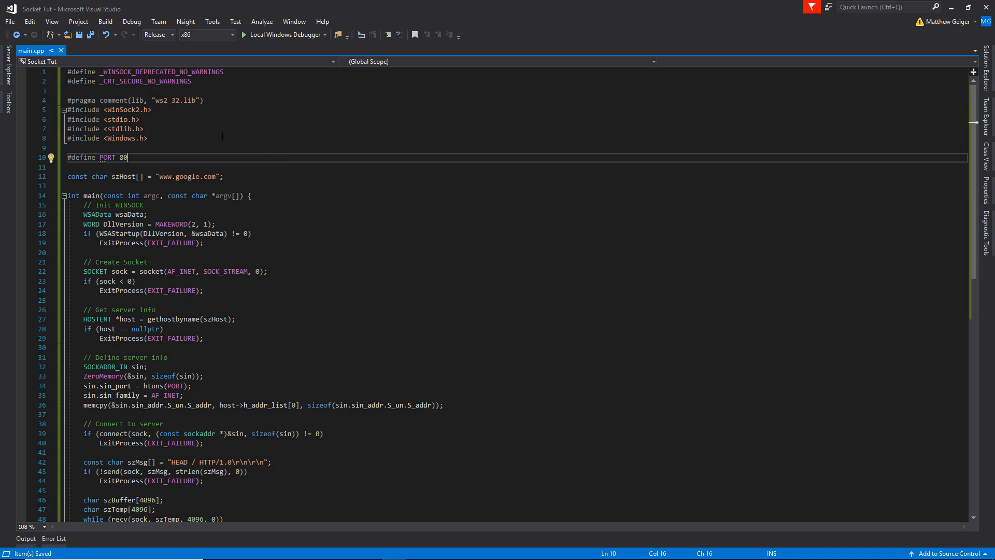
left_click(193, 138)
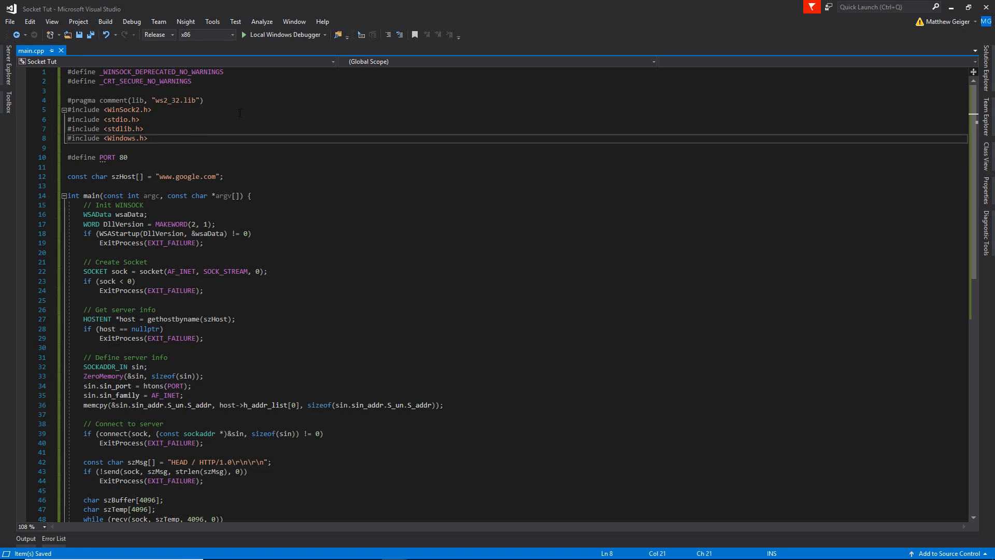
left_click(245, 113)
left_click(154, 160)
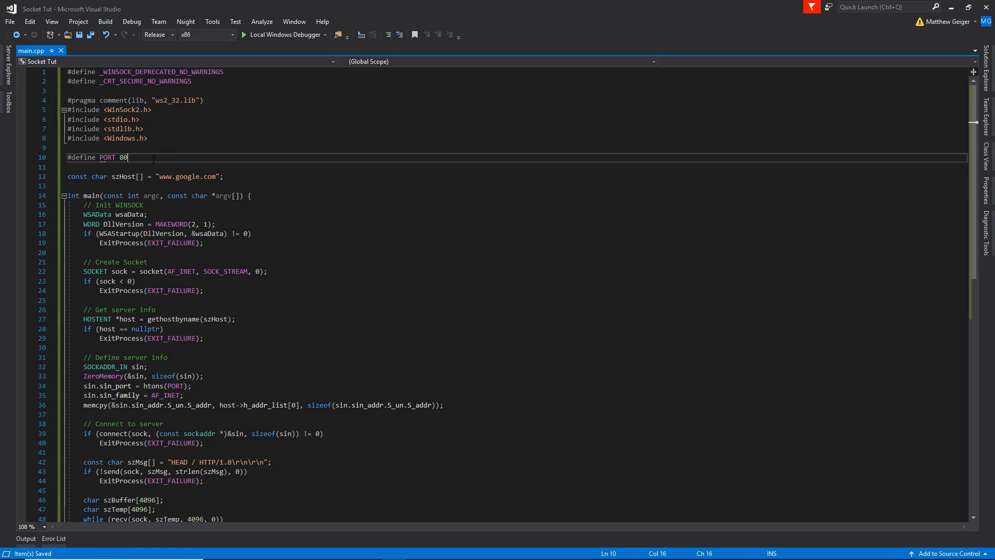
left_click(156, 119)
scroll(234, 155, "down", 2)
left_click(298, 151)
scroll(298, 153, "down", 1)
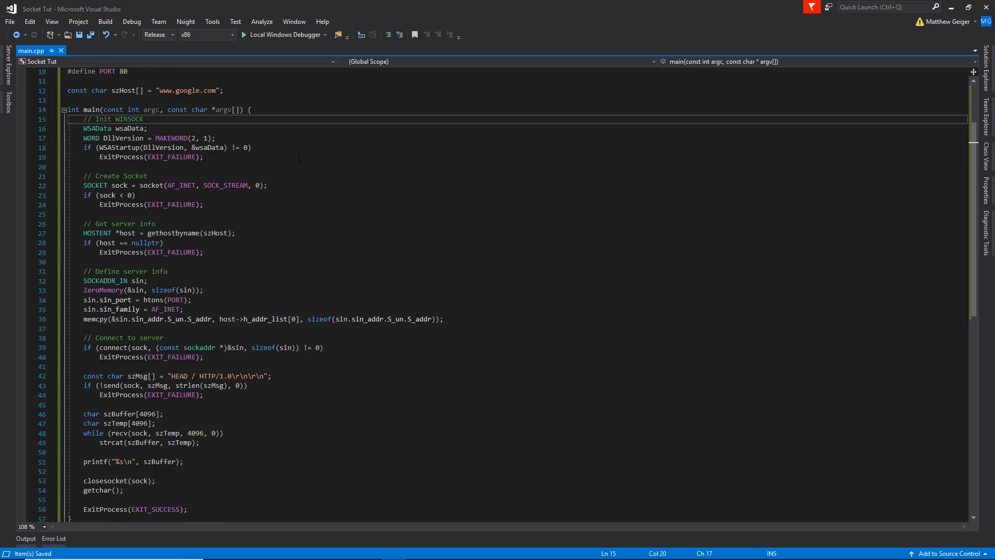
scroll(326, 194, "down", 4)
left_click(365, 279)
scroll(366, 225, "up", 6)
left_click(360, 179)
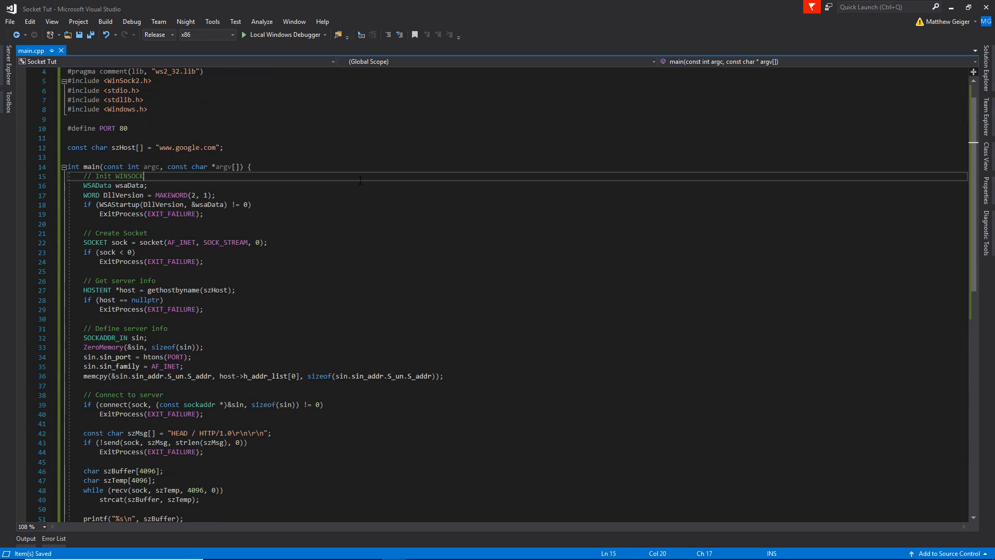
scroll(329, 146, "up", 1)
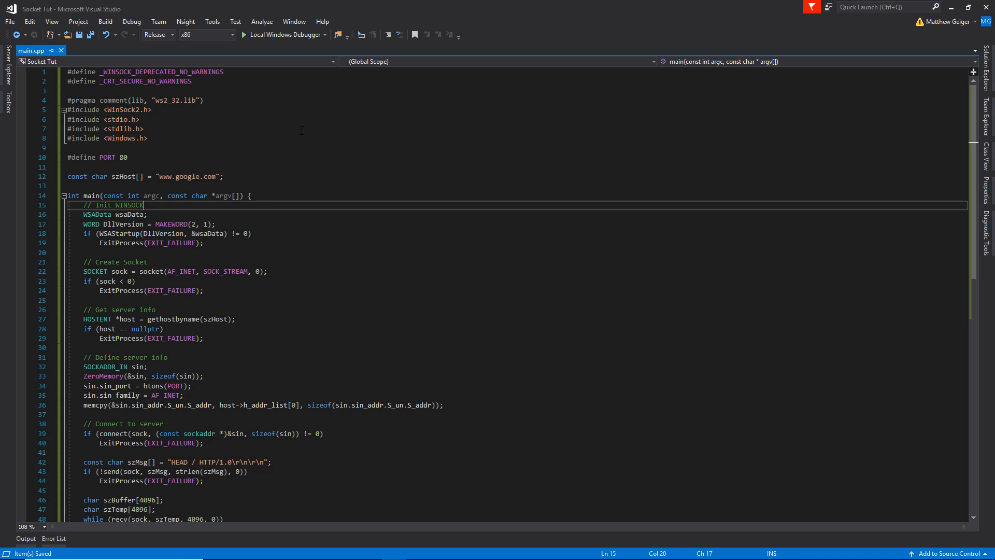
left_click(308, 169)
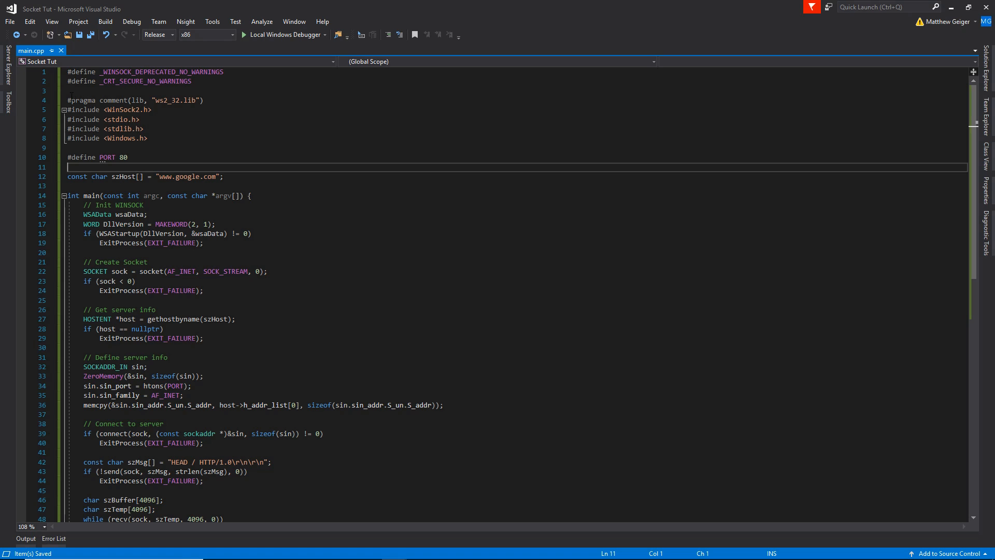
left_click(181, 148)
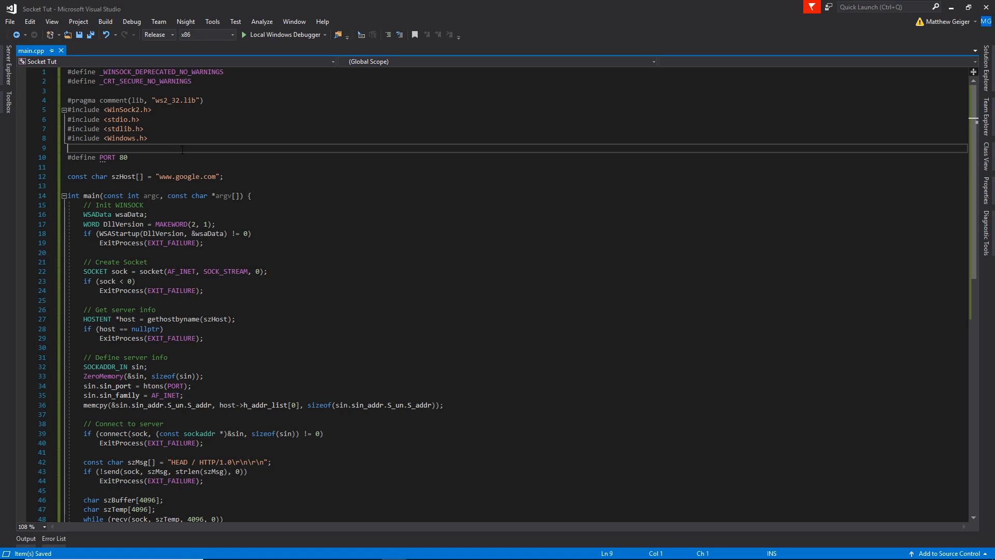